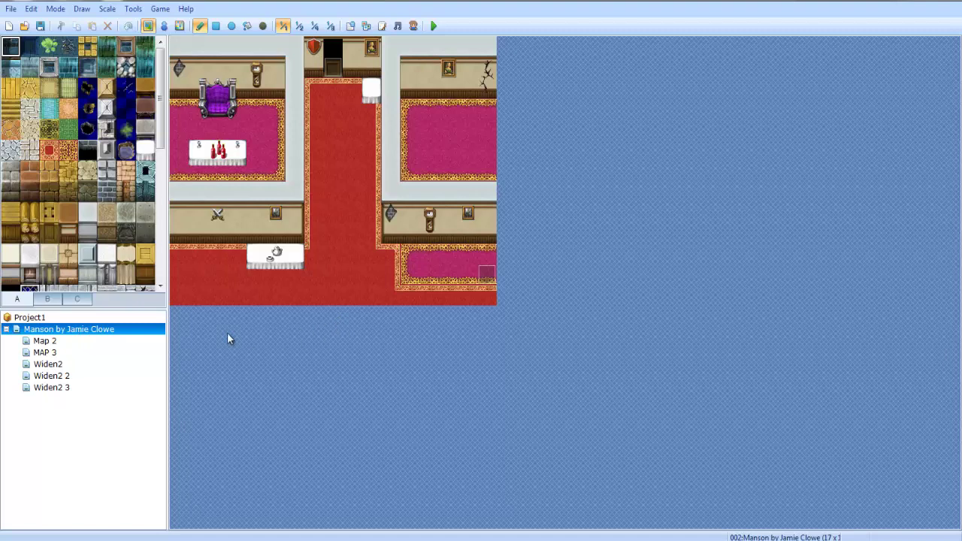
Look through the project's maps, from the mansion parent map to Widen2 3, and return to the parent map.
left_click(101, 343)
left_click(97, 330)
left_click(88, 342)
left_click(89, 332)
left_click(88, 342)
left_click(89, 354)
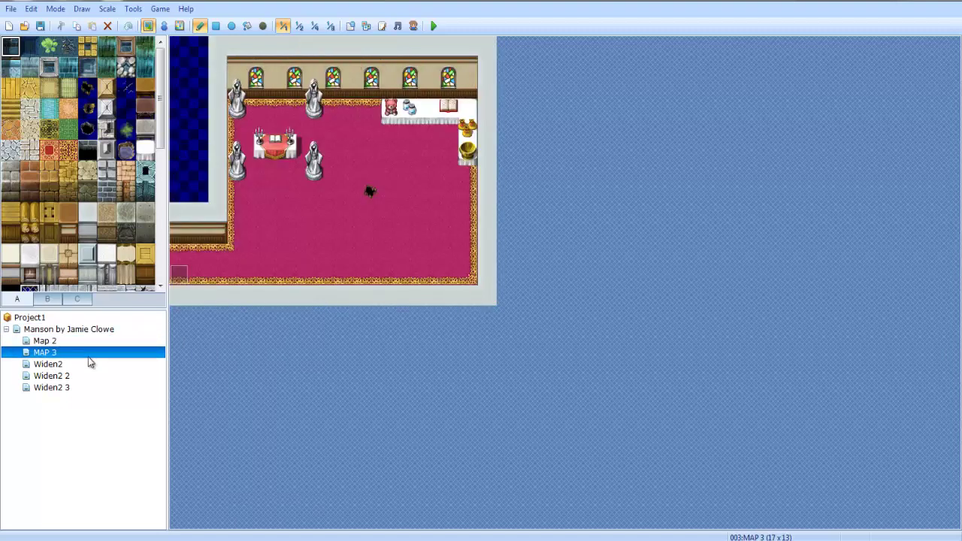
left_click(65, 365)
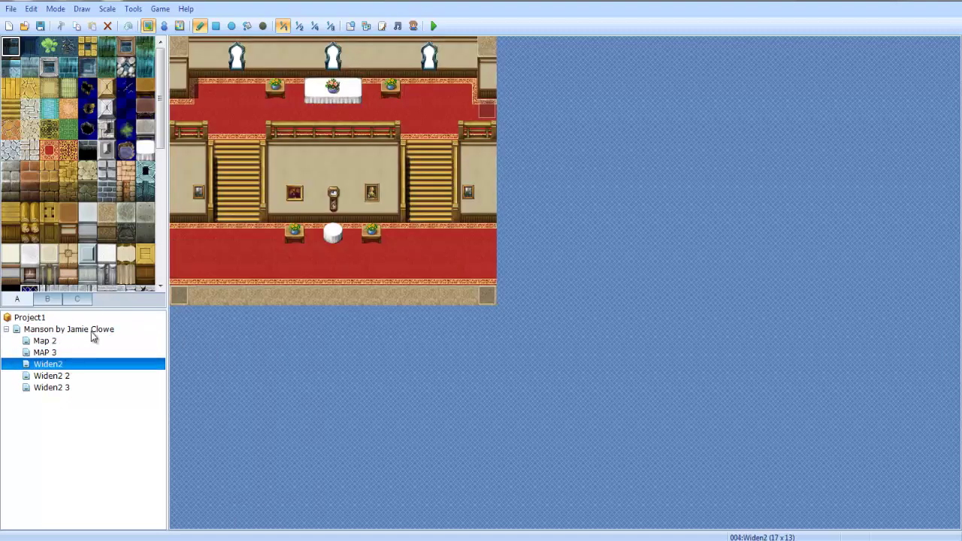
left_click(73, 375)
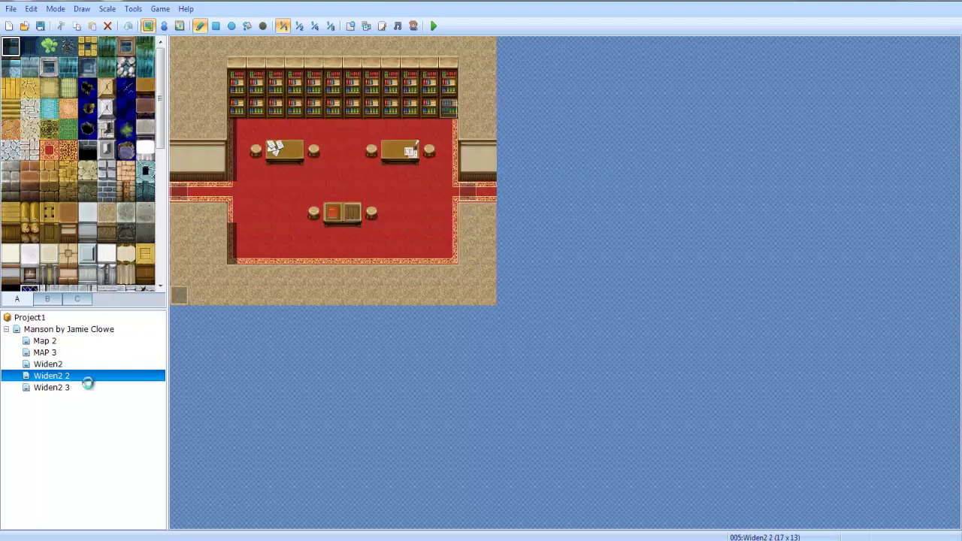
left_click(88, 387)
left_click(96, 329)
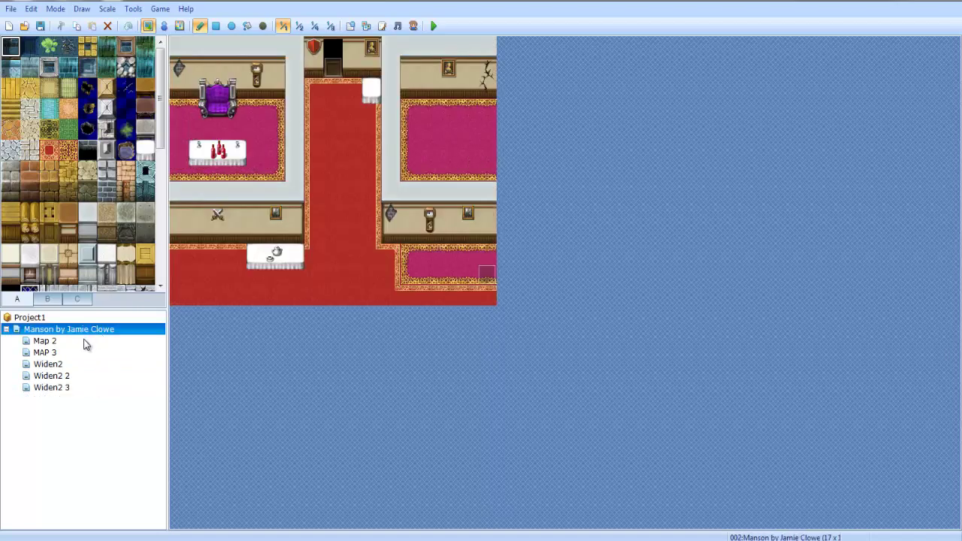
Open Map 2 in map drawing mode.
left_click(83, 341)
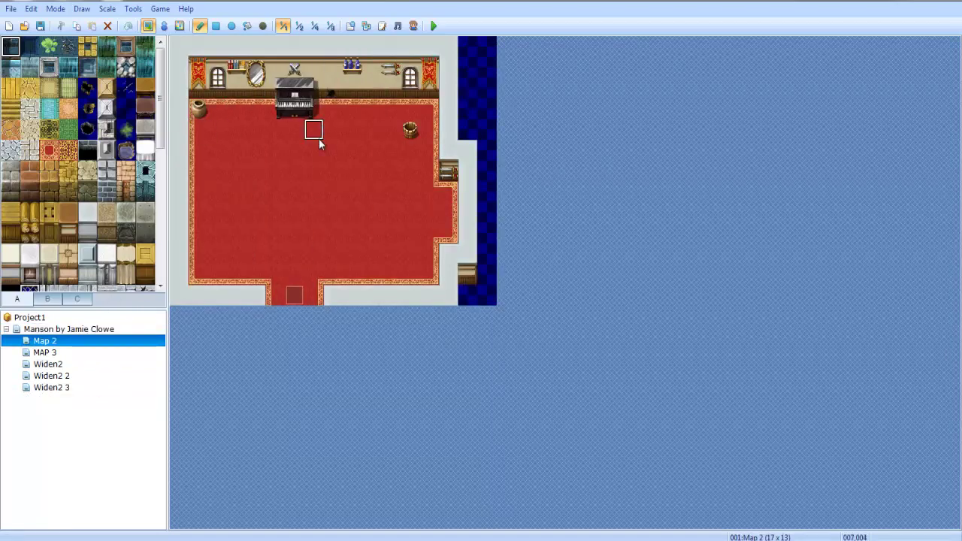
left_click(167, 26)
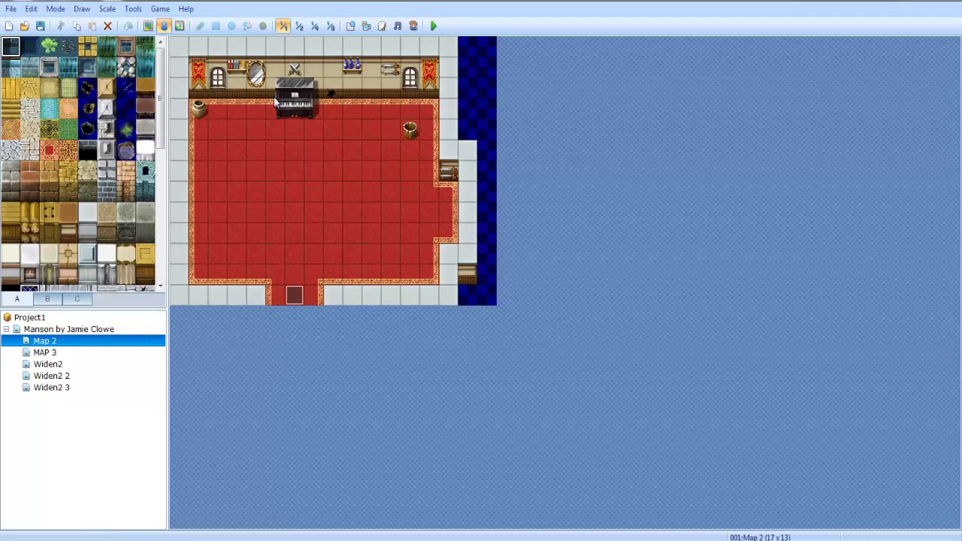
left_click(148, 27)
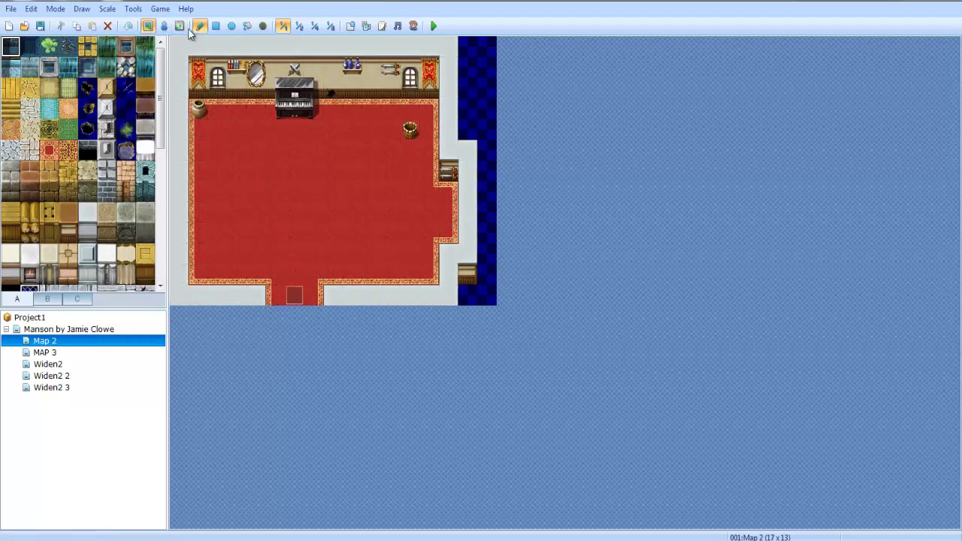
Try placing the closed blue curtain tile over the arched window beside the bookshelf on Map 2's back wall.
left_click(47, 300)
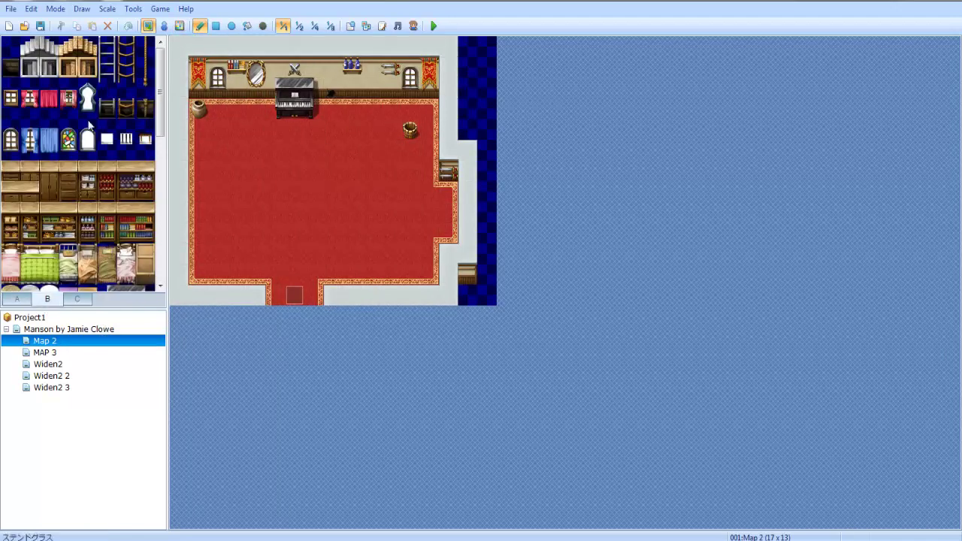
left_click(37, 100)
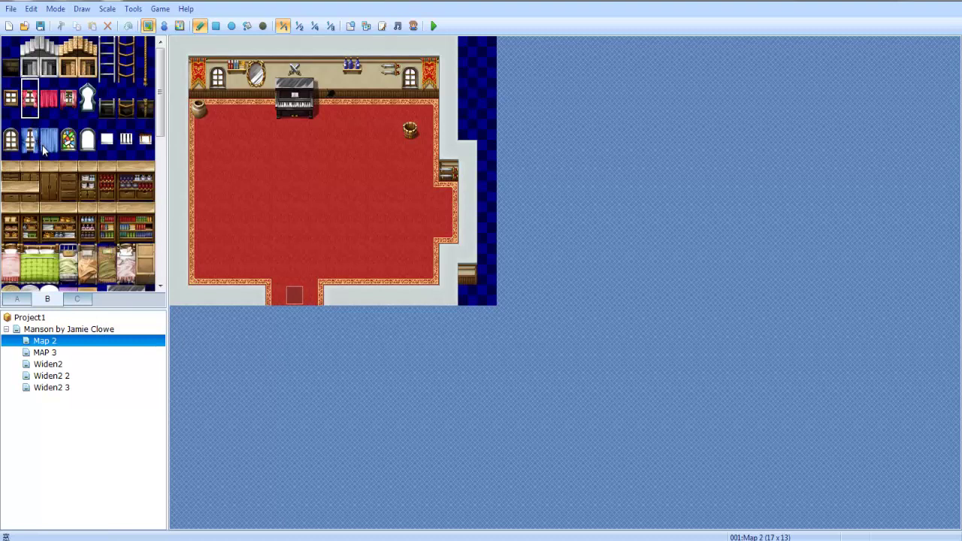
left_click(87, 139)
left_click(68, 146)
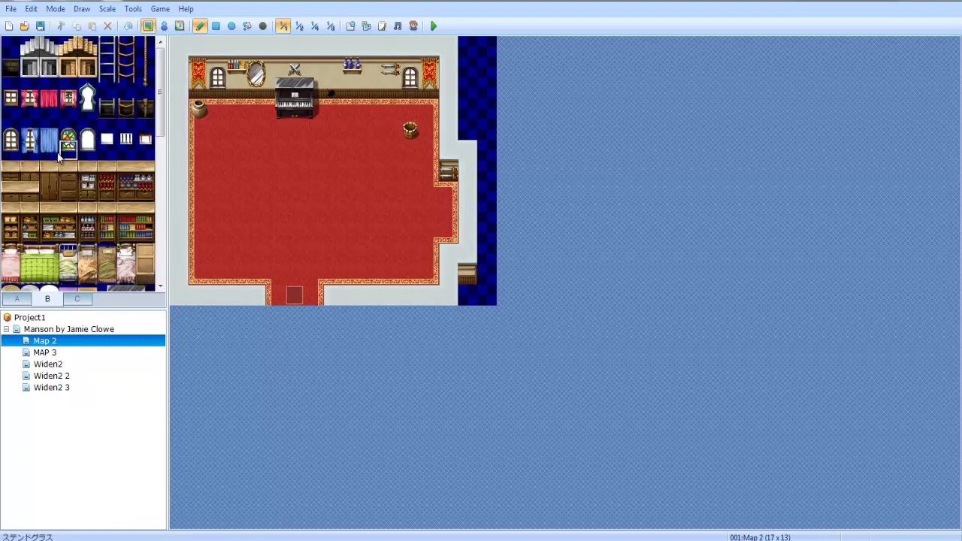
left_click(9, 150)
left_click_drag(47, 150, 48, 140)
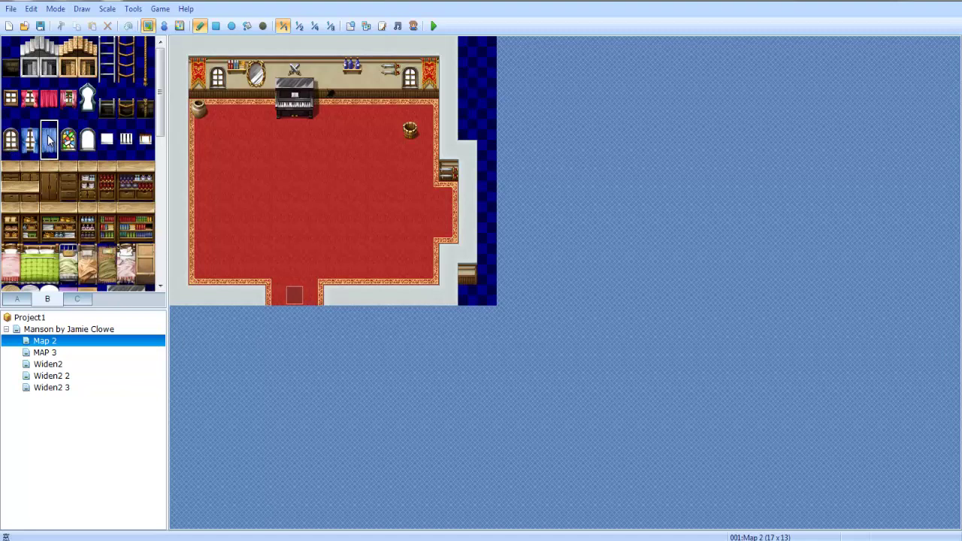
left_click(219, 69)
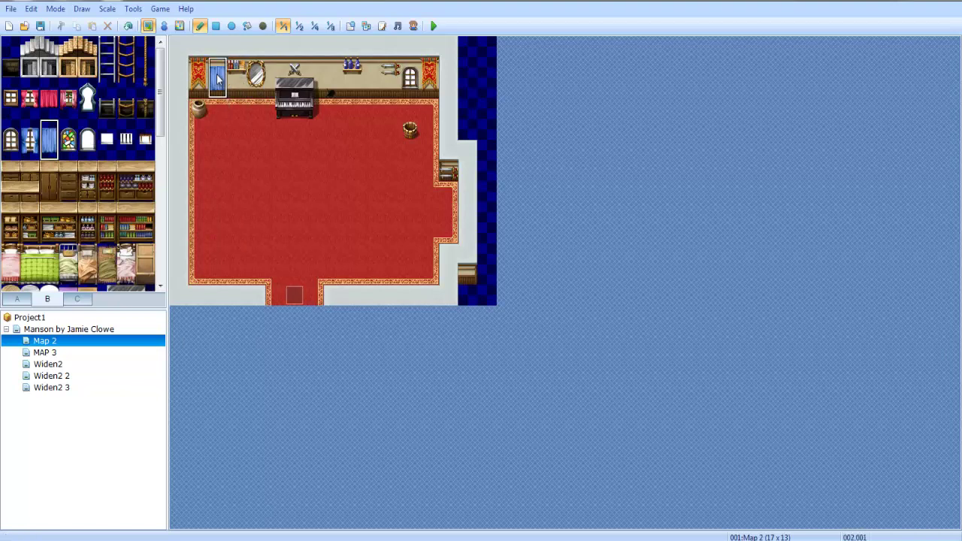
key("ctrl+z")
Create a new event on the lower half of the window beside the bookshelf and open its graphic selection.
left_click(164, 27)
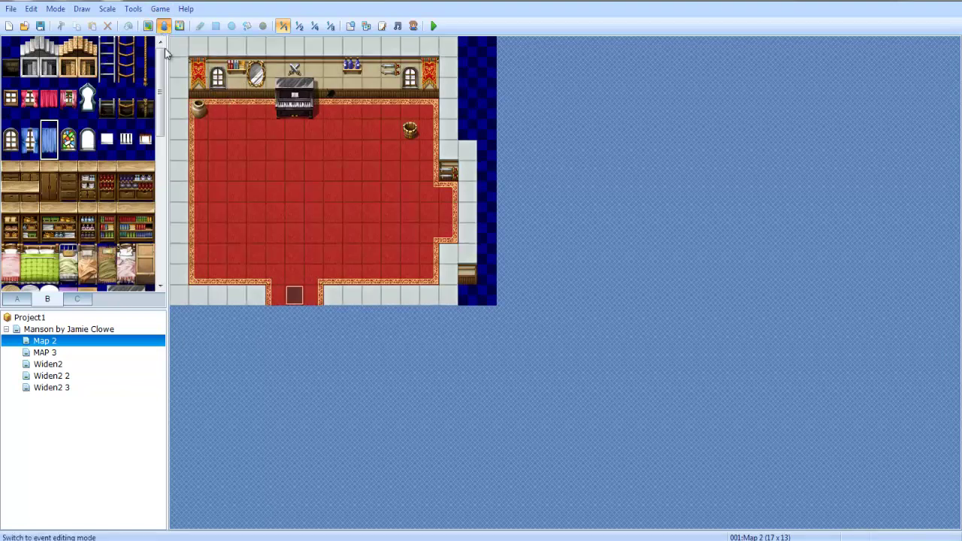
double_click(217, 94)
double_click(263, 322)
Look through the available graphic sheets, such as !Other1, !Crystal, !Door1, !Door3 and Vehicle, for a curtain image.
left_click(361, 163)
left_click_drag(402, 169, 403, 315)
left_click(359, 309)
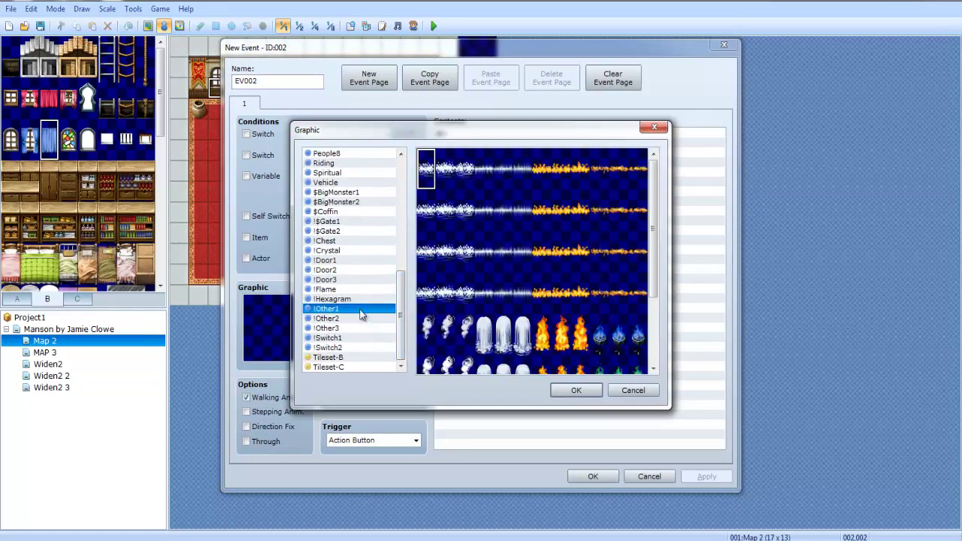
left_click(360, 318)
left_click(360, 328)
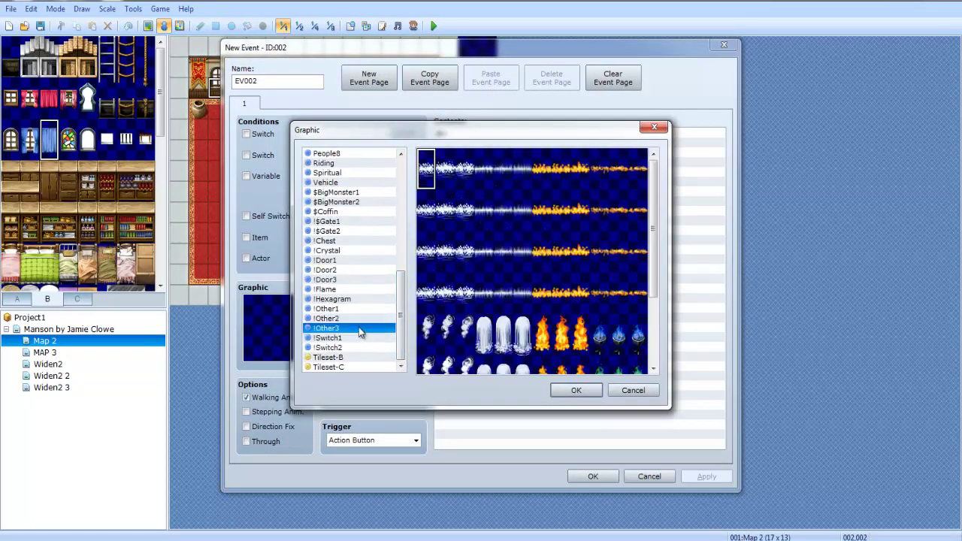
left_click(358, 338)
left_click(347, 251)
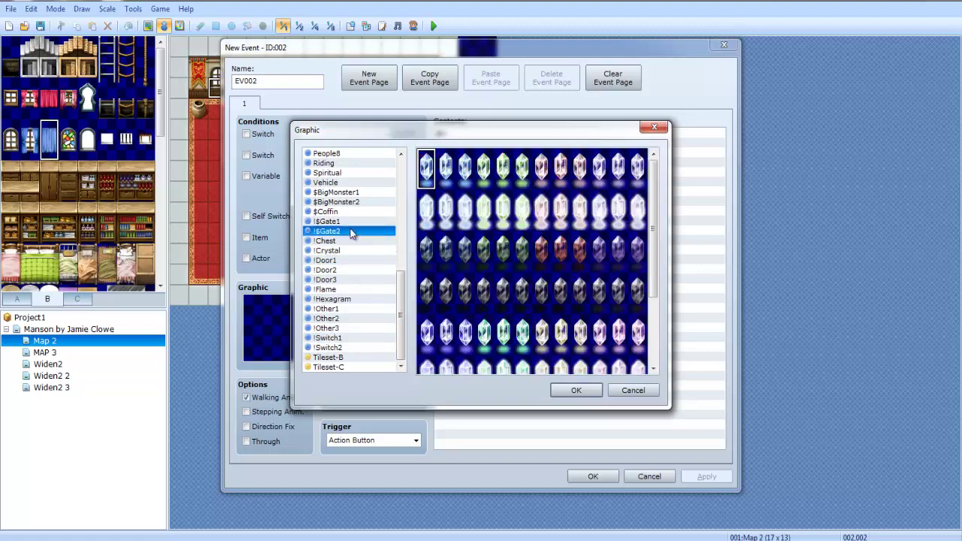
left_click(352, 240)
left_click(349, 289)
left_click(350, 260)
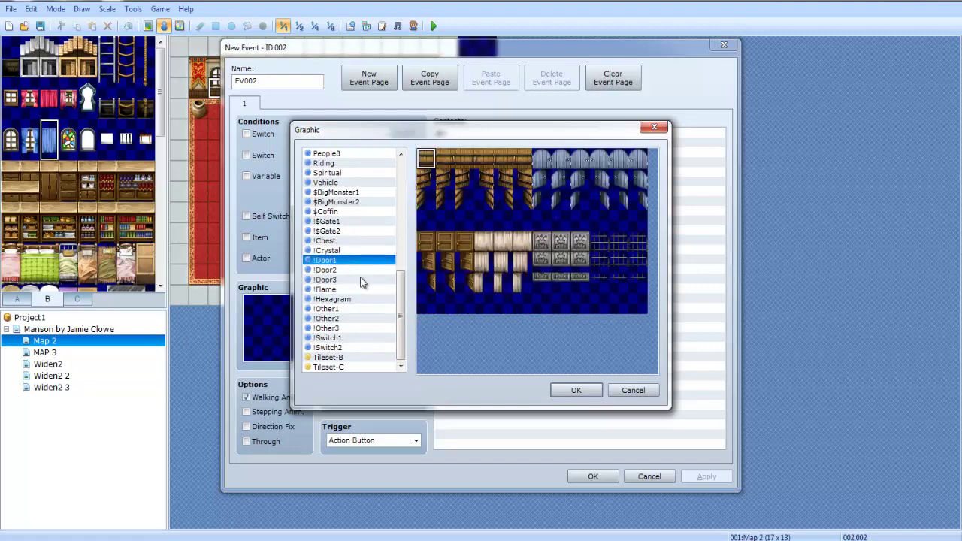
left_click(351, 269)
left_click(352, 279)
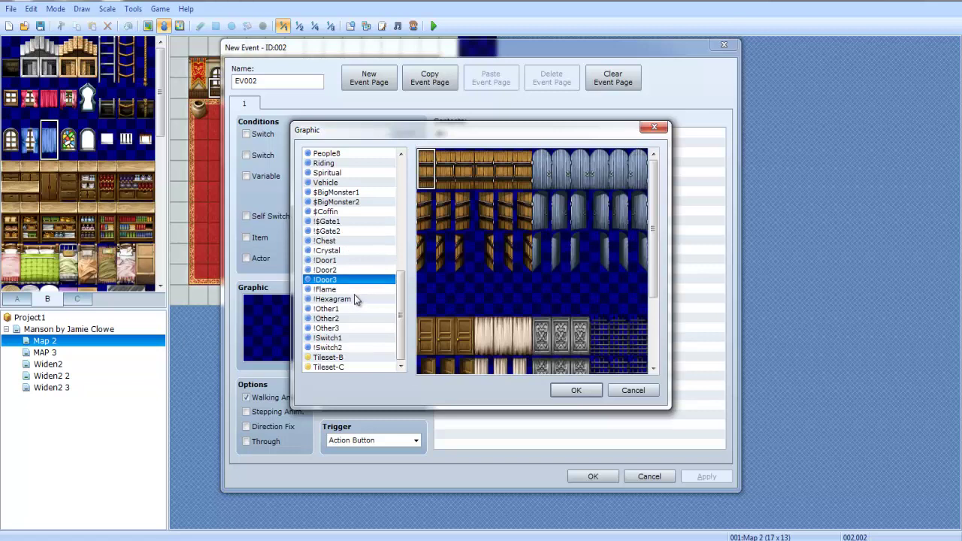
left_click(353, 299)
left_click(354, 318)
left_click(351, 212)
left_click(348, 183)
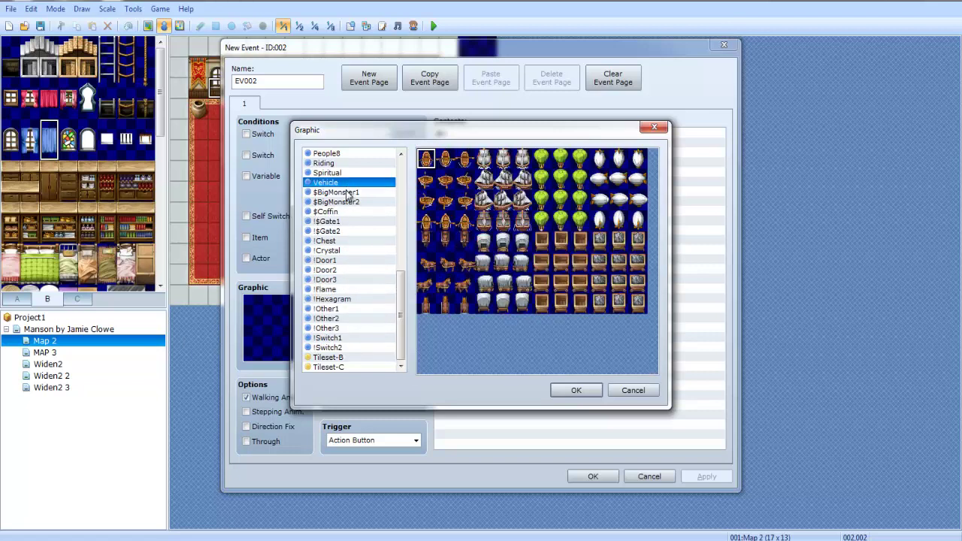
Set the event's graphic to the lower half of the closed blue curtain from Tileset-B and duplicate the event page.
left_click(344, 357)
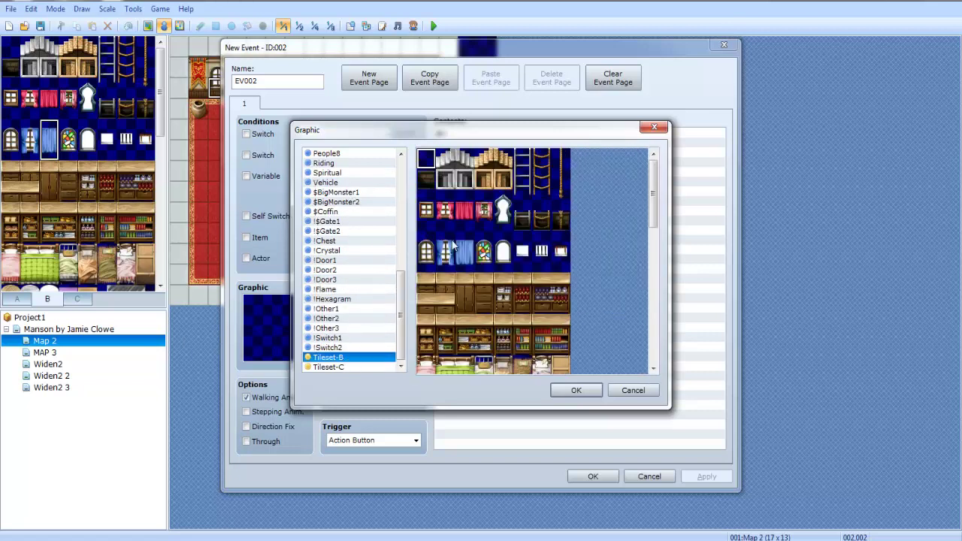
double_click(460, 260)
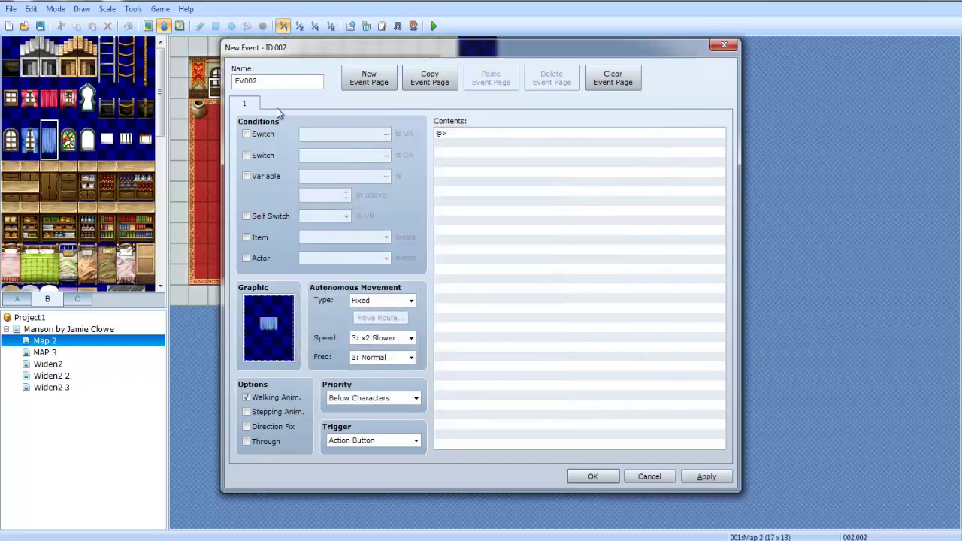
left_click(429, 84)
left_click(490, 78)
Set page 2's graphic to the lower half of the window with open blue curtains.
double_click(265, 339)
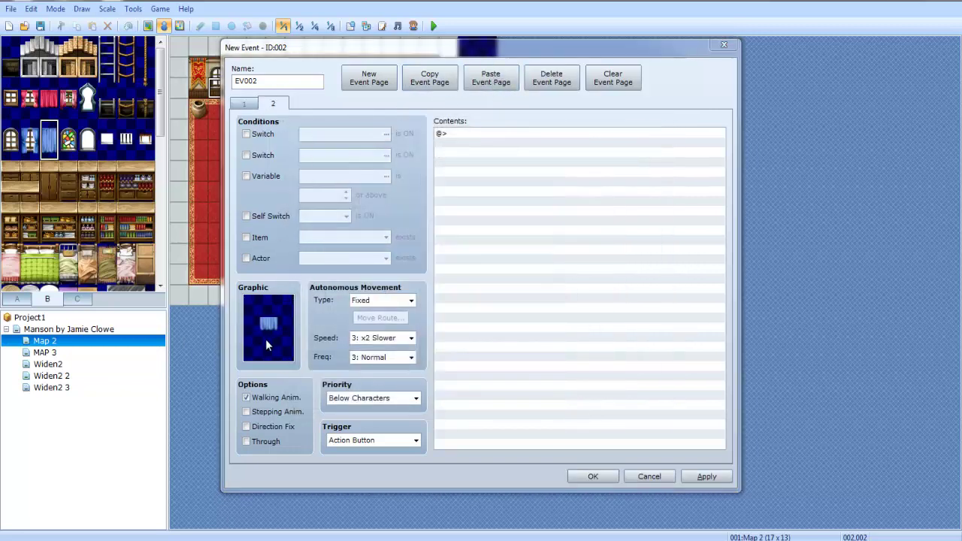
left_click(444, 260)
left_click(577, 390)
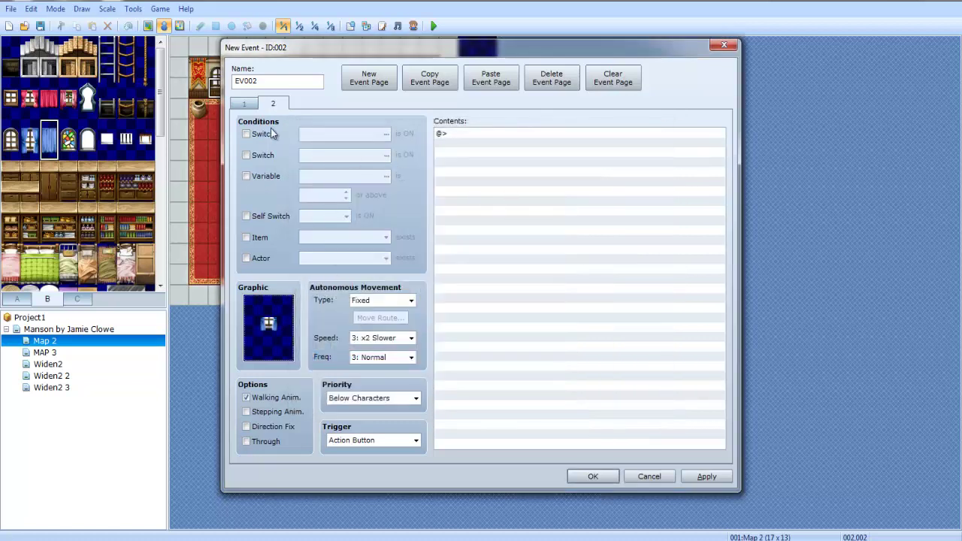
Make page 2 require switch 0001, named Open, to be ON, check both pages and save the event.
left_click(271, 133)
left_click(326, 134)
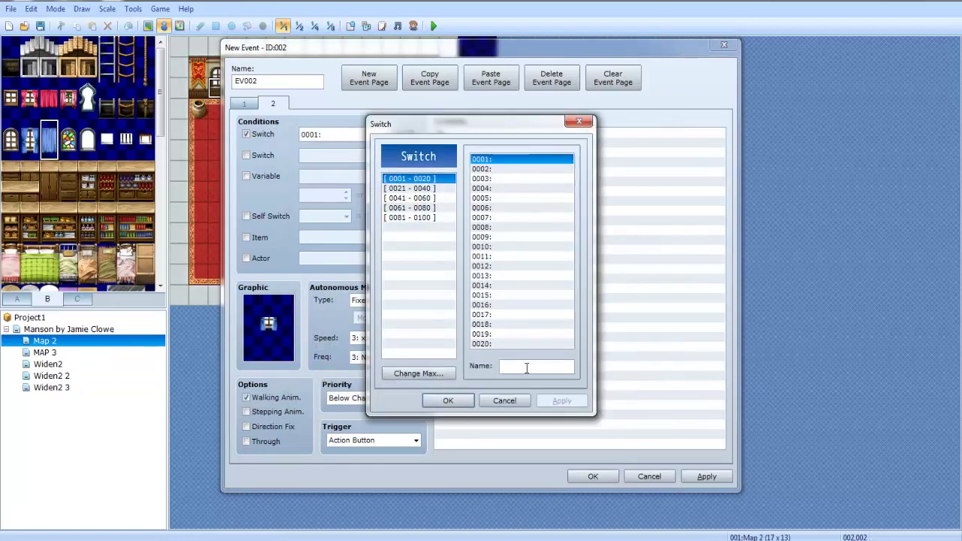
type("Open")
key("Return")
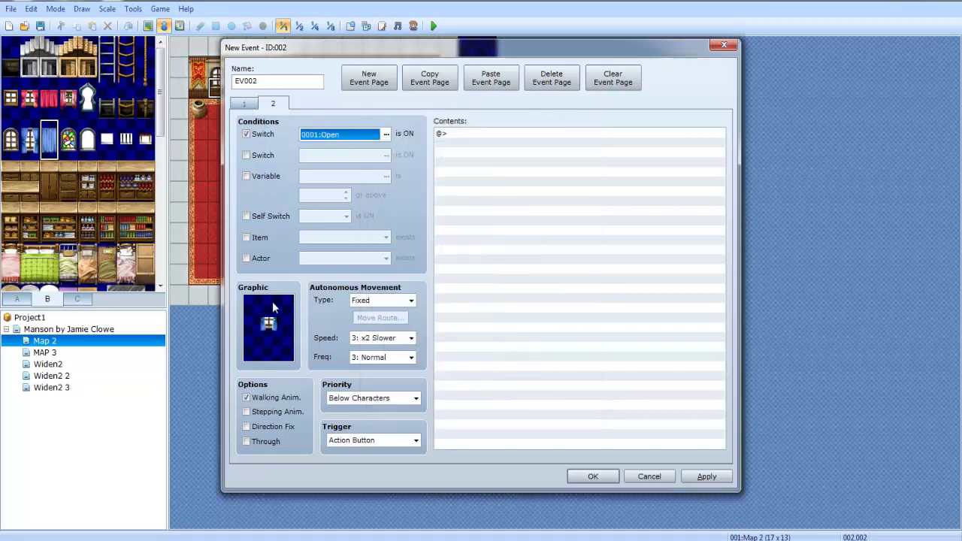
left_click(244, 103)
left_click(273, 102)
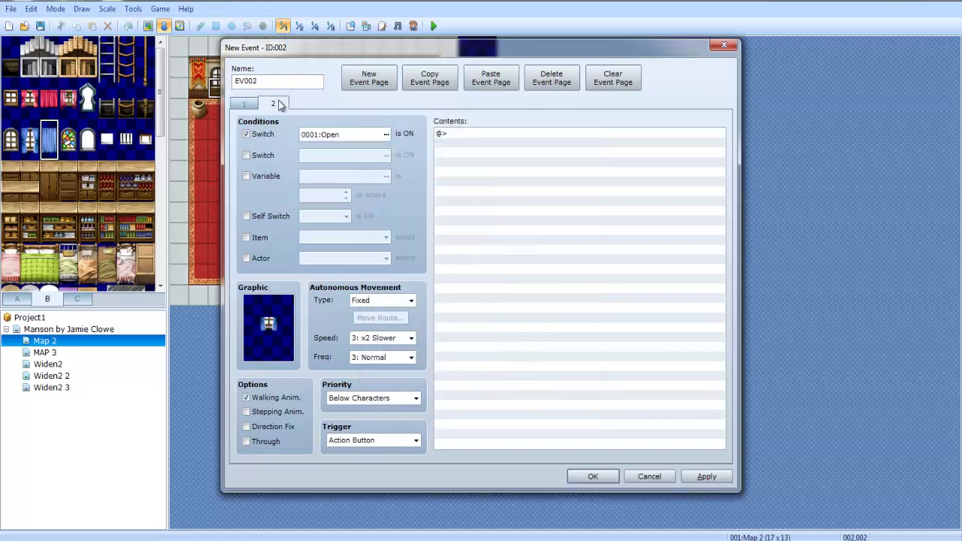
left_click(248, 103)
left_click(267, 105)
left_click(242, 105)
left_click(263, 105)
left_click(590, 476)
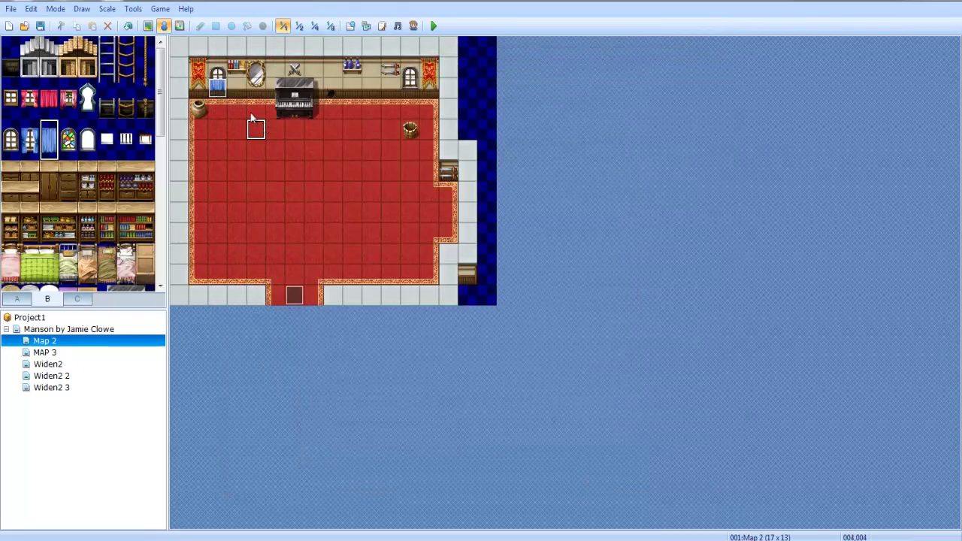
Copy the curtain event onto the tile above and set its page 1 graphic to the closed curtain's upper half.
double_click(217, 85)
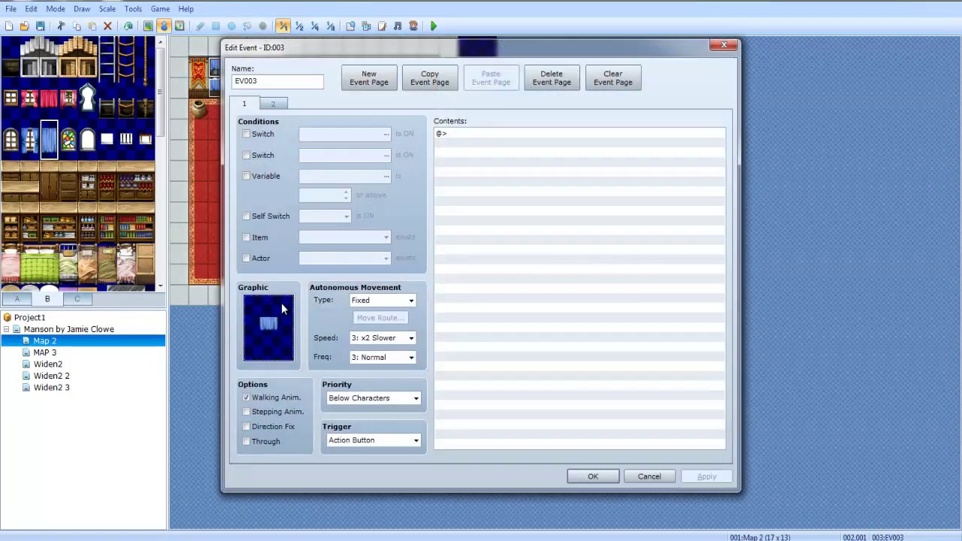
double_click(274, 323)
left_click(575, 390)
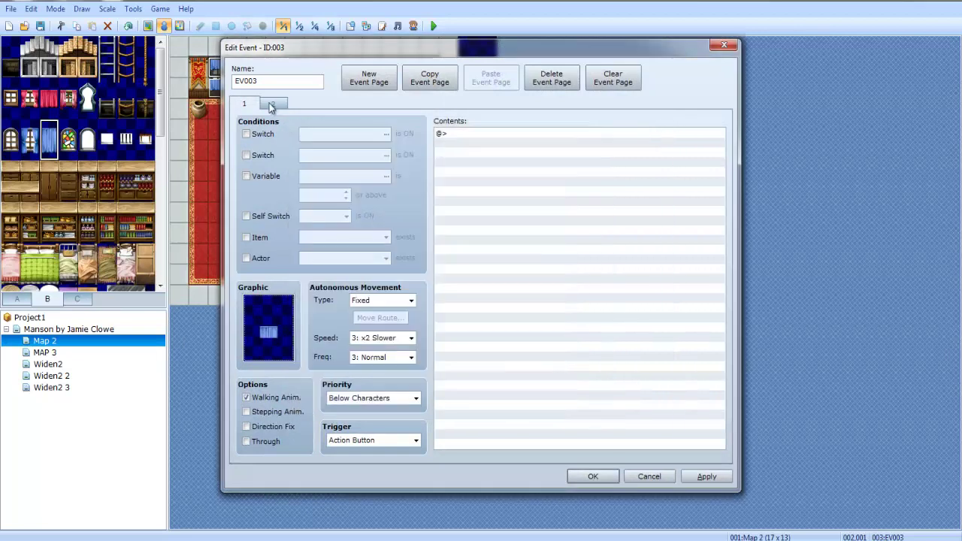
Set the upper event's page 2 graphic to the upper half of the open blue curtain window and save the event.
left_click(272, 103)
double_click(267, 323)
double_click(444, 252)
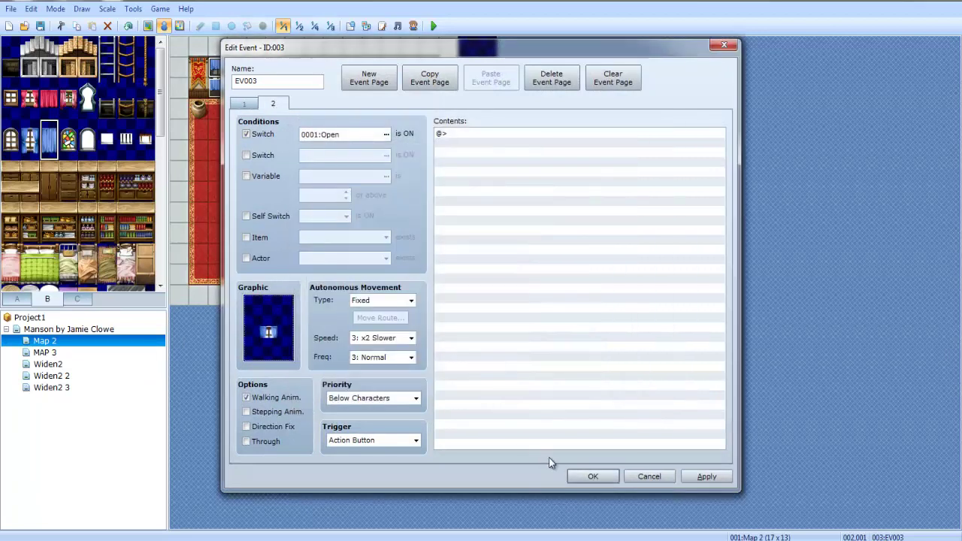
left_click(592, 477)
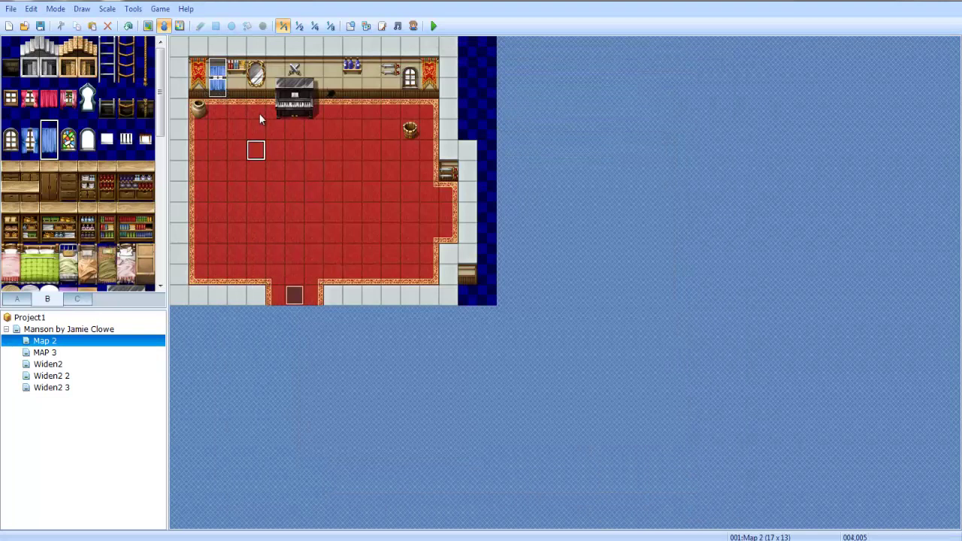
Set the priority of the lower curtain event's page 1 to Same as Characters.
double_click(218, 92)
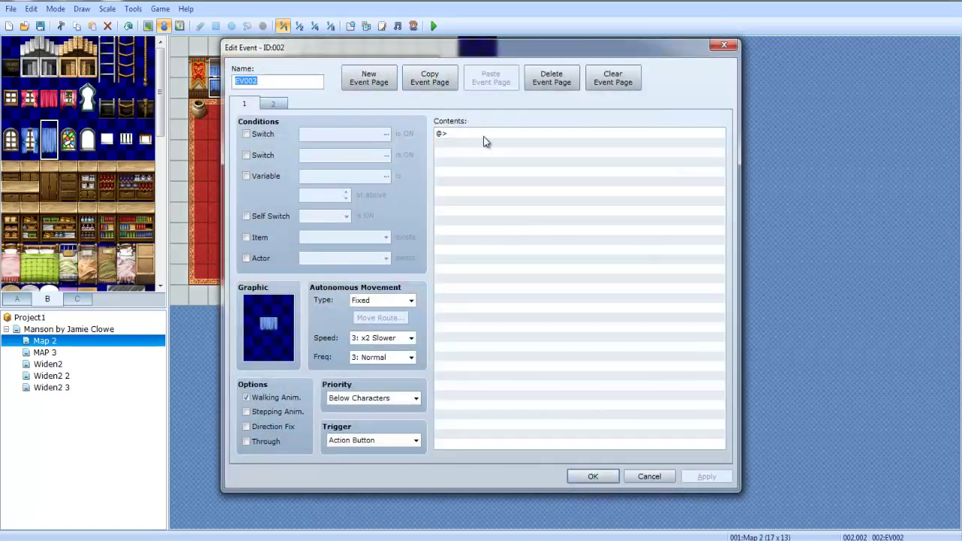
double_click(484, 135)
left_click(678, 470)
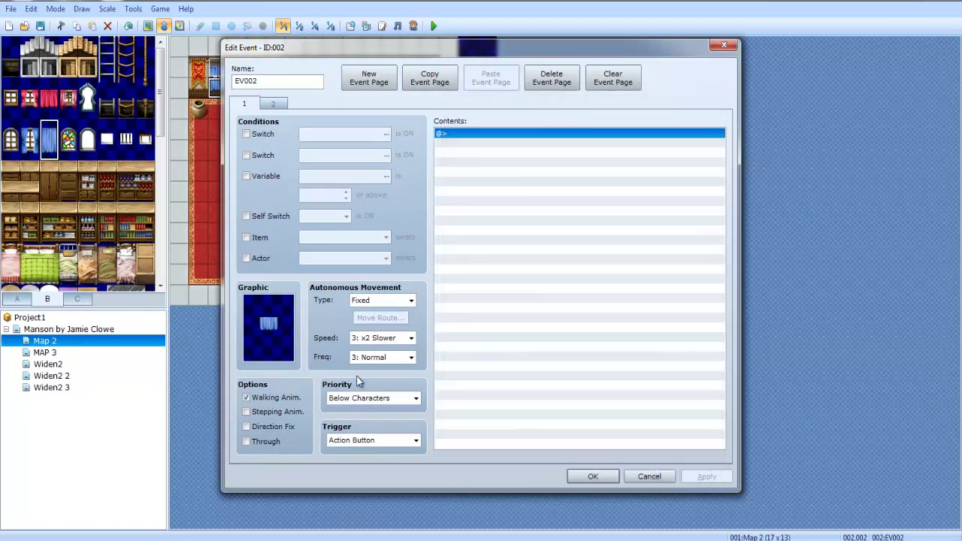
left_click(350, 399)
left_click(340, 411)
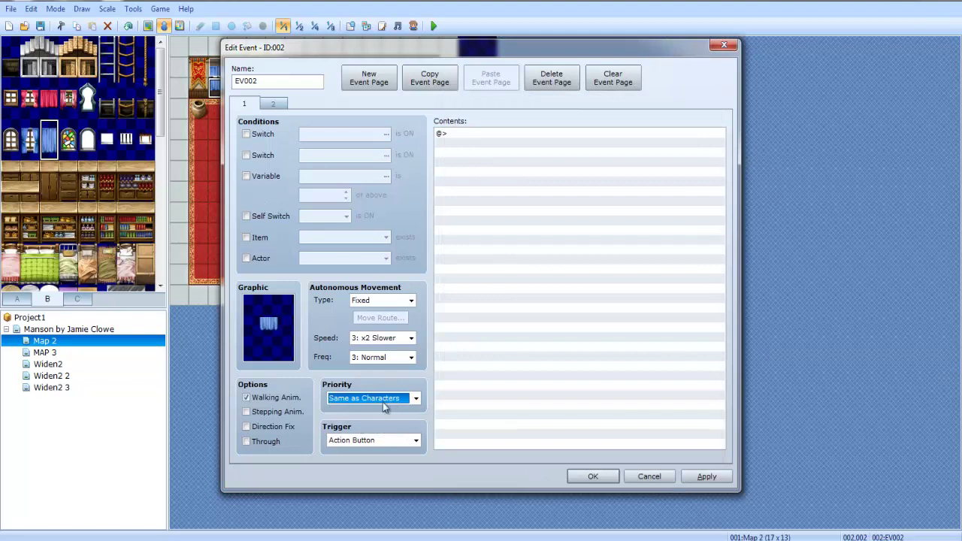
left_click_drag(356, 55, 462, 61)
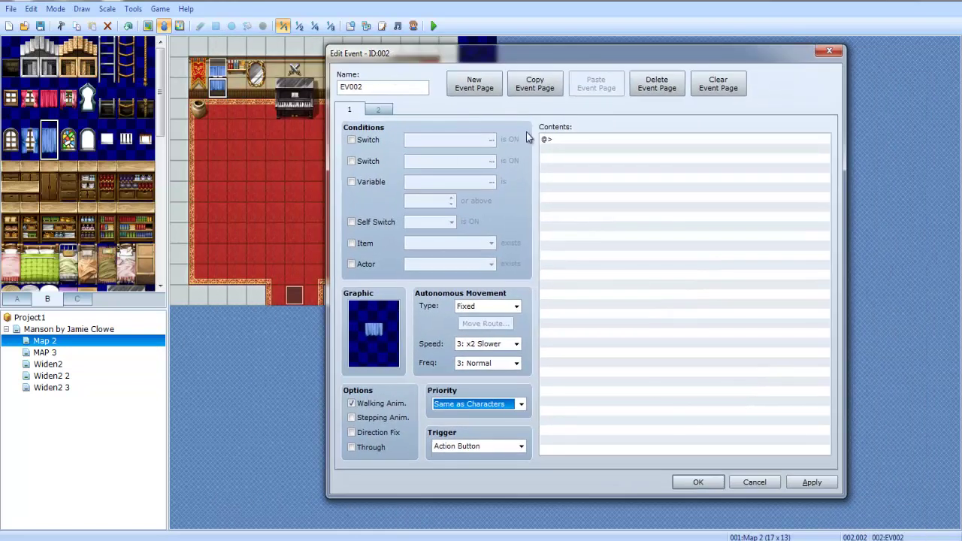
Switch page 2's priority to Same as Characters and back to Below Characters.
left_click(383, 110)
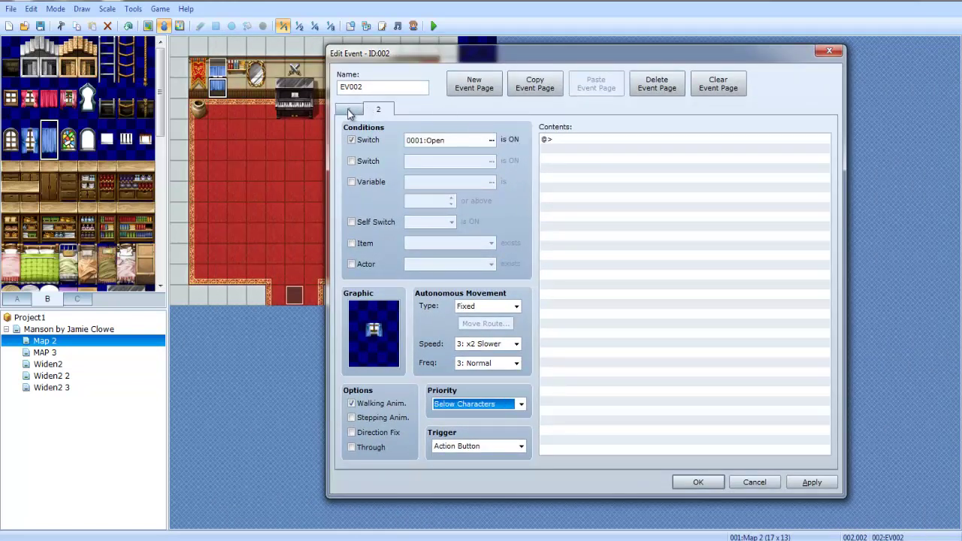
left_click(462, 406)
left_click(469, 427)
left_click(584, 182)
left_click(459, 406)
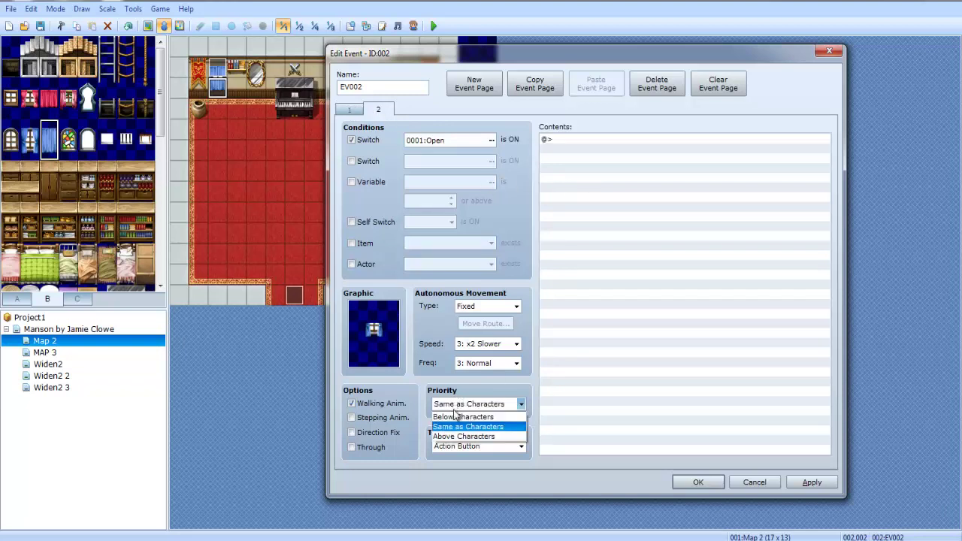
left_click(463, 416)
left_click(349, 109)
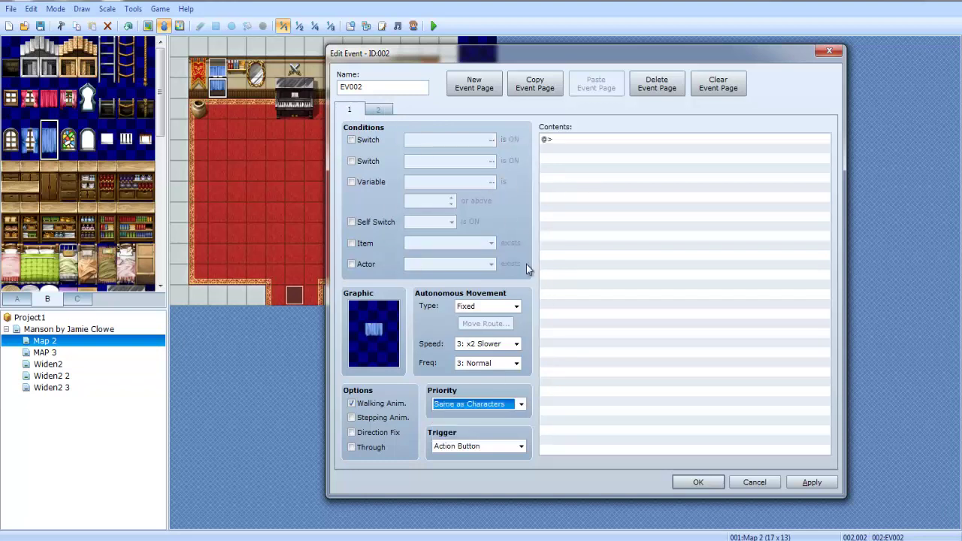
Start a Play SE command on page 1 and browse the bell, battle, blow and bow sound effects.
double_click(591, 188)
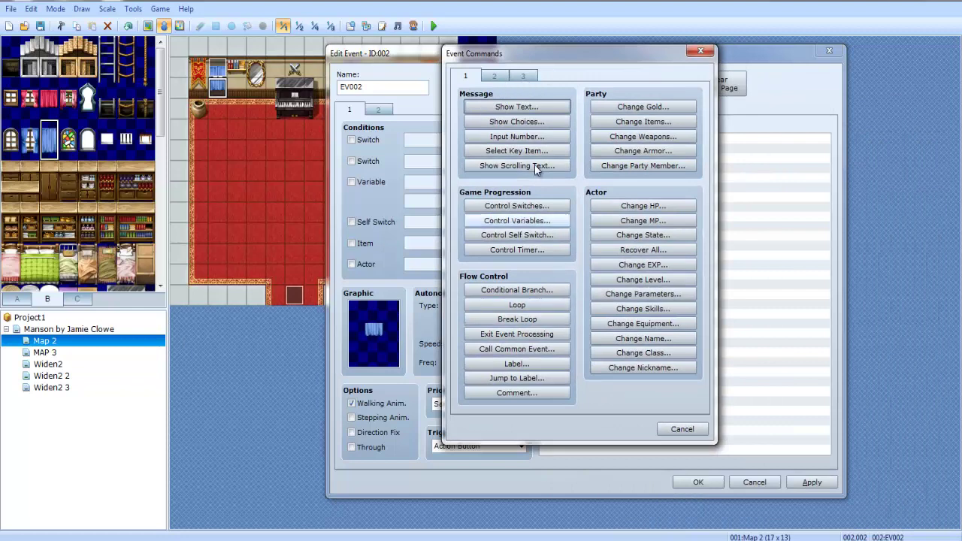
left_click(497, 76)
left_click(643, 364)
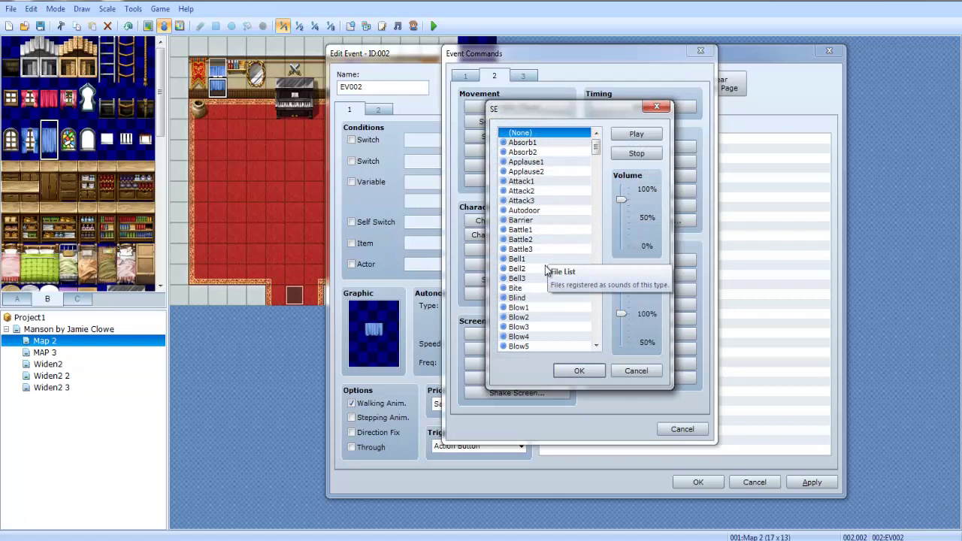
left_click(546, 260)
scroll(547, 252, "down", 1)
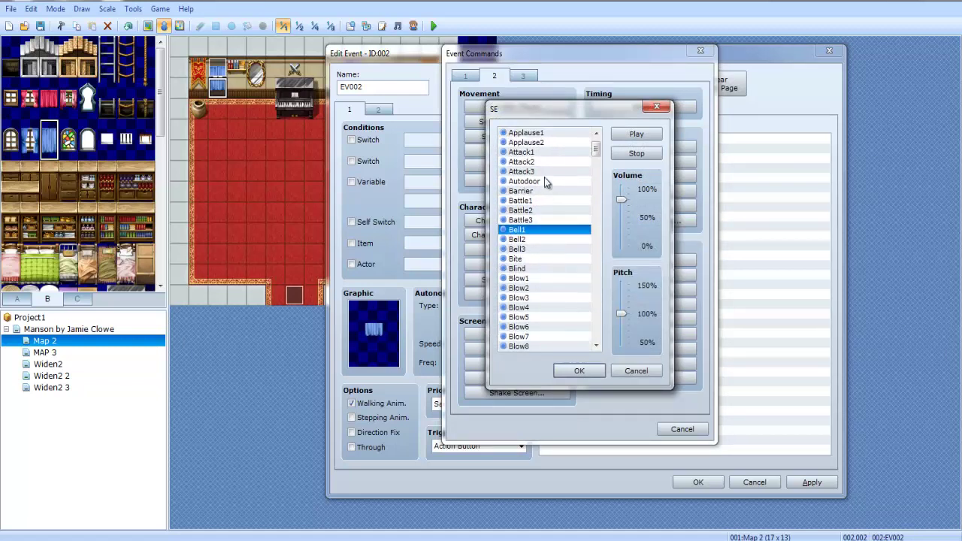
left_click(537, 142)
scroll(552, 317, "down", 1)
left_click(631, 153)
left_click(545, 241)
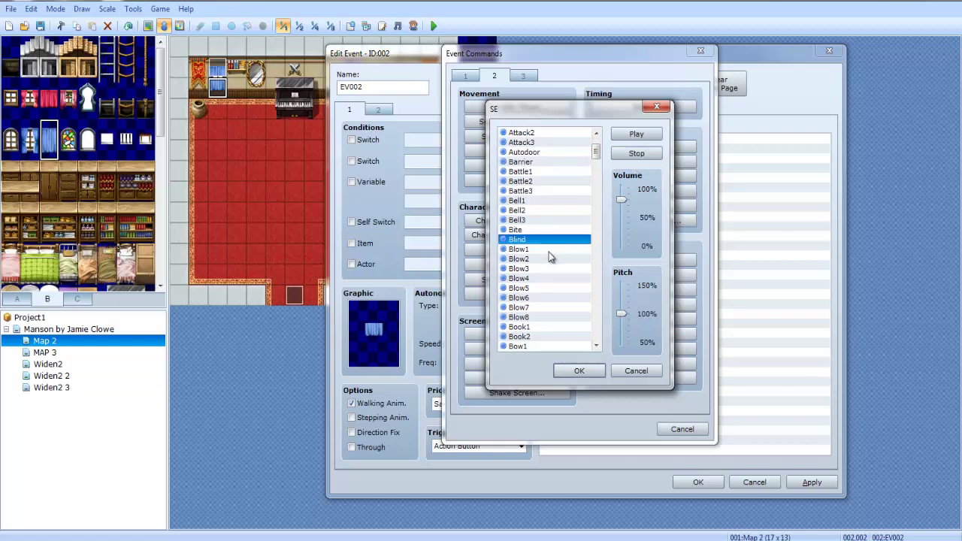
left_click(549, 231)
left_click(549, 220)
scroll(537, 195, "down", 2)
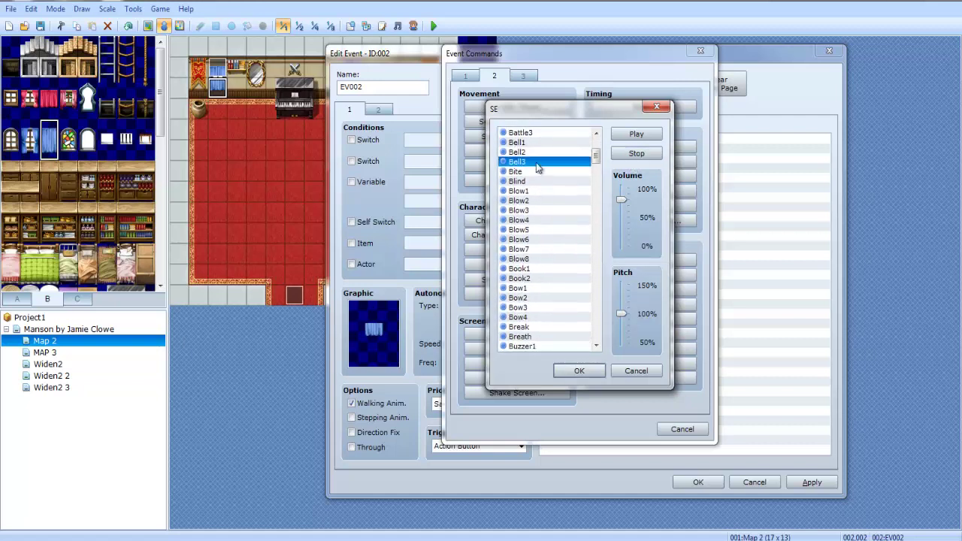
left_click(534, 152)
left_click(520, 135)
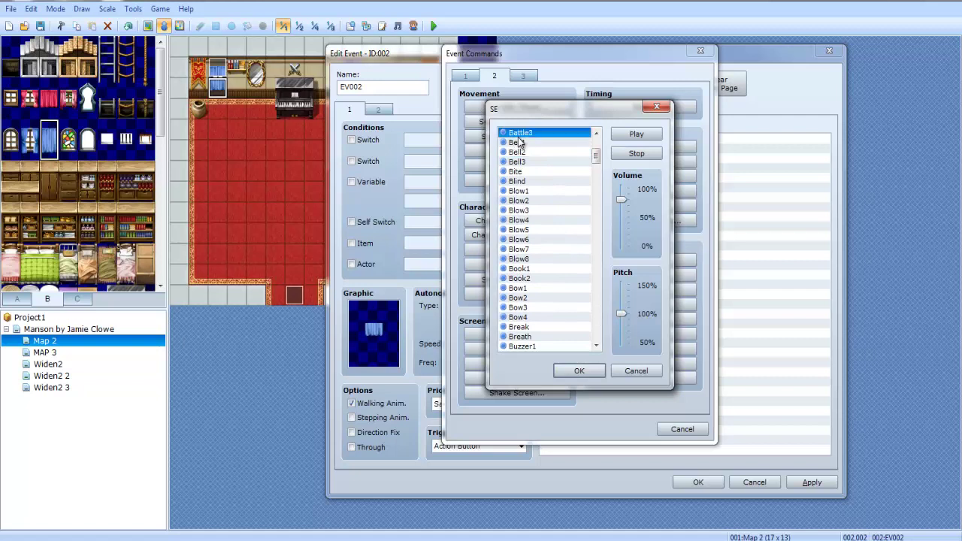
left_click(522, 144)
left_click(534, 317)
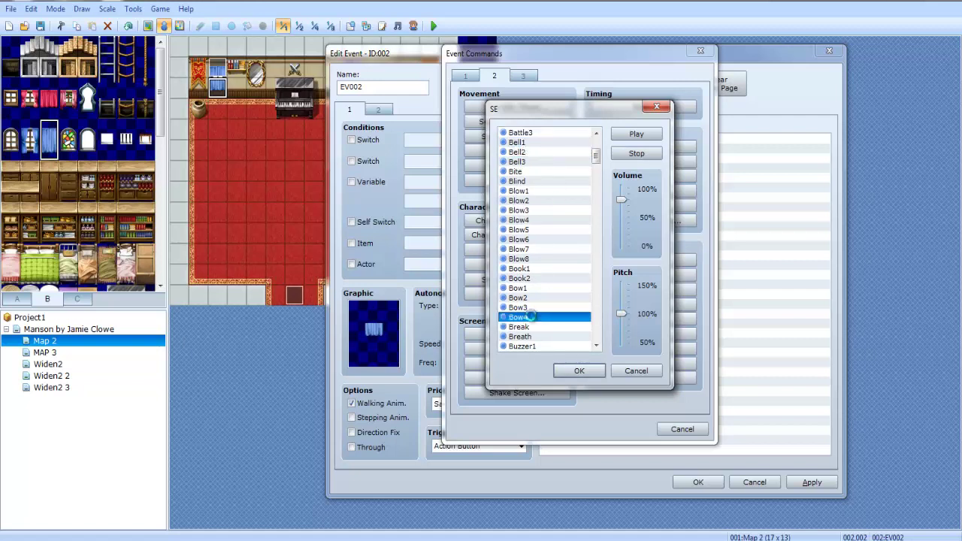
left_click(541, 200)
left_click(534, 308)
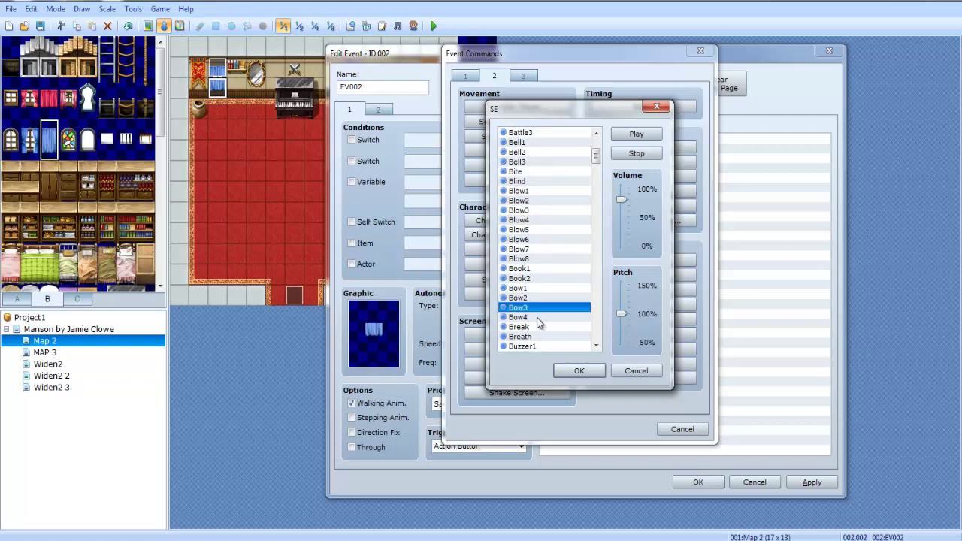
Add the Bow2 sound effect to page 1 with its pitch at 150%, previewing it before confirming.
left_click(539, 300)
left_click(535, 289)
left_click(541, 298)
left_click_drag(621, 315, 621, 286)
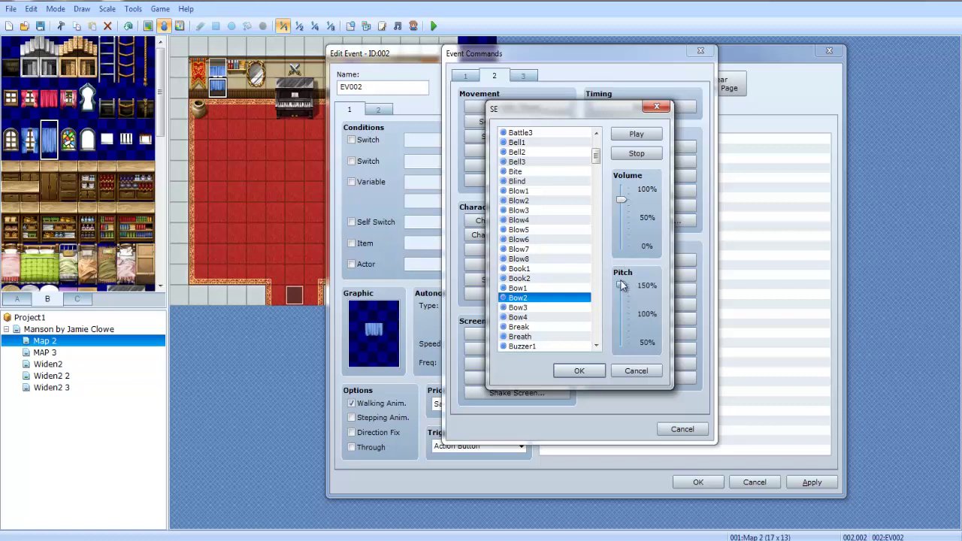
left_click(629, 134)
left_click(631, 152)
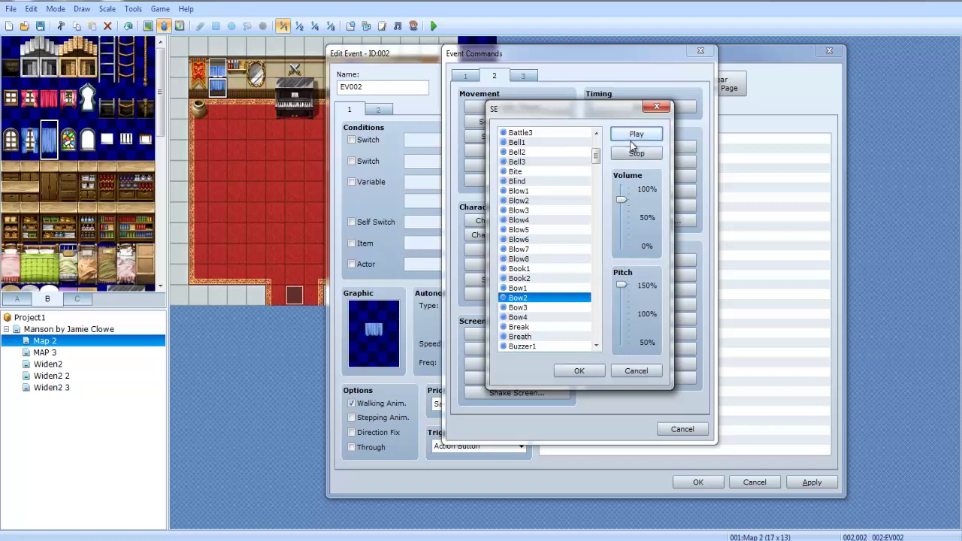
left_click(593, 375)
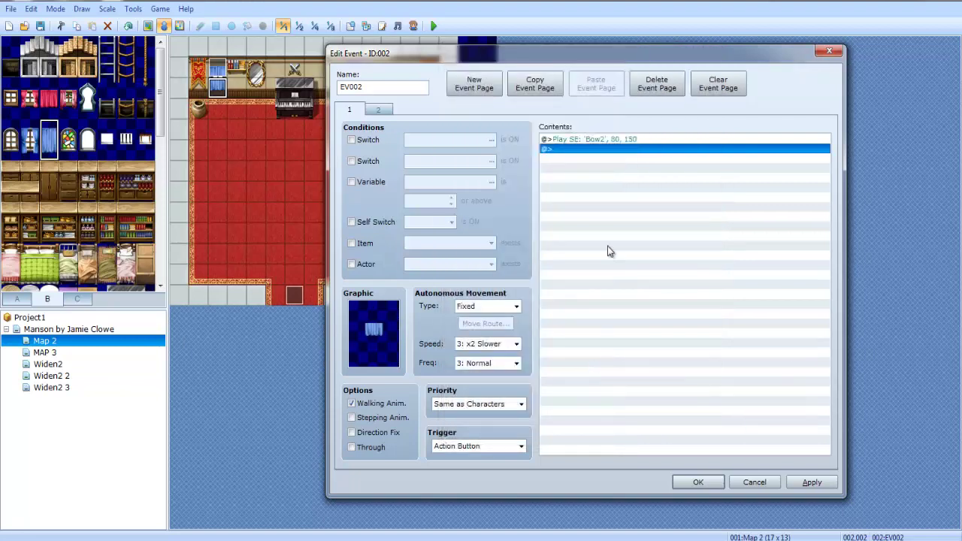
Add a Control Switches command to page 1 that turns 0001:Open ON, check page 2 and save the event.
double_click(607, 249)
left_click(571, 126)
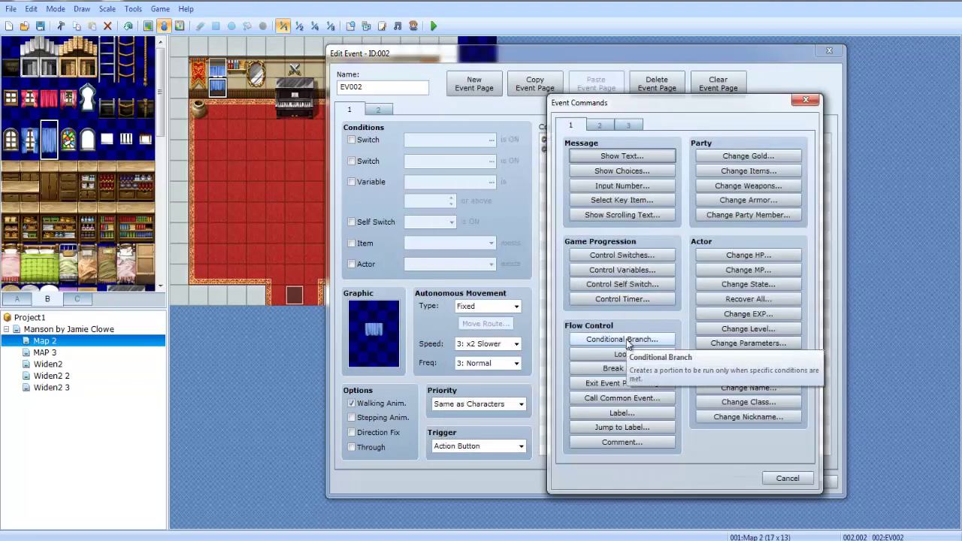
left_click(622, 255)
left_click(680, 350)
left_click_drag(540, 54, 591, 34)
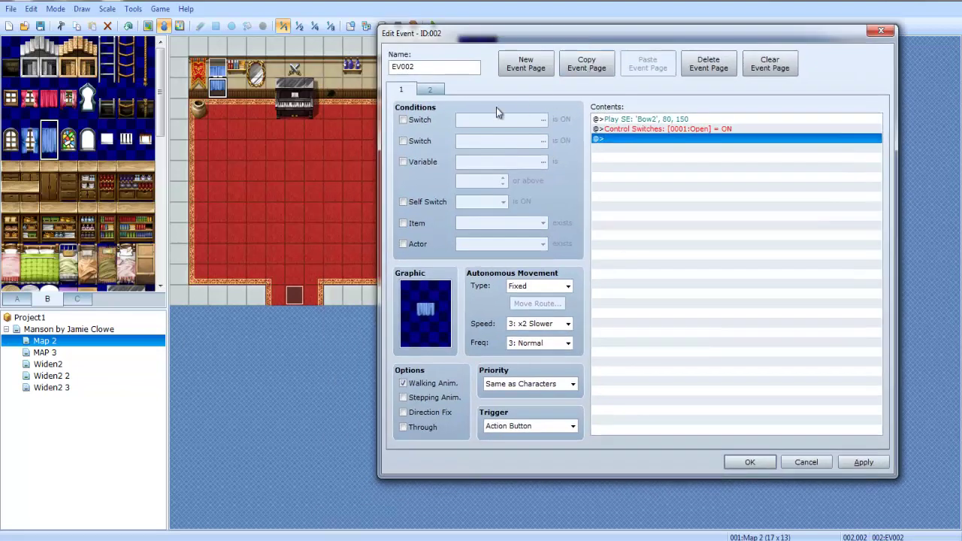
left_click(431, 90)
left_click(750, 462)
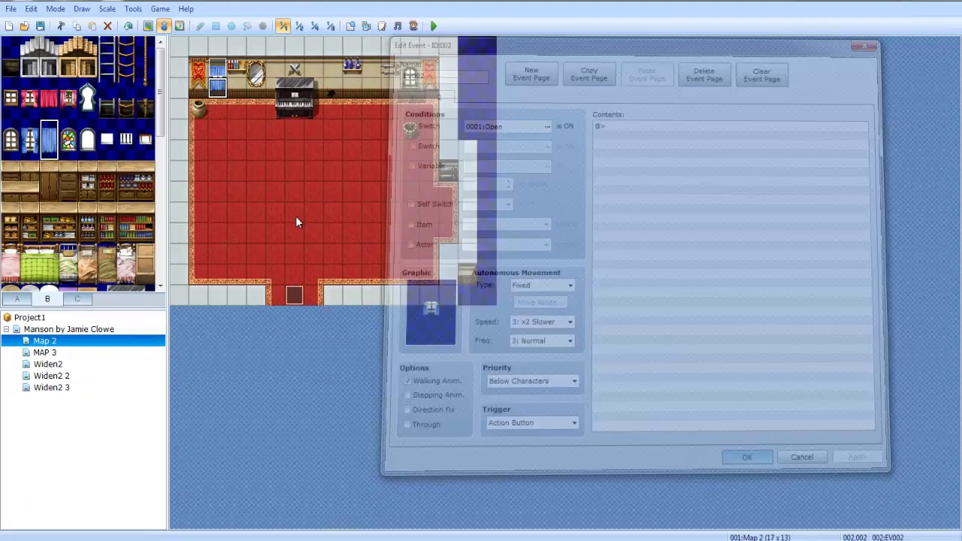
Set the player's starting position in Map 2 and move it to tile 003,003 near the curtain window.
right_click(297, 218)
mouse_move(345, 323)
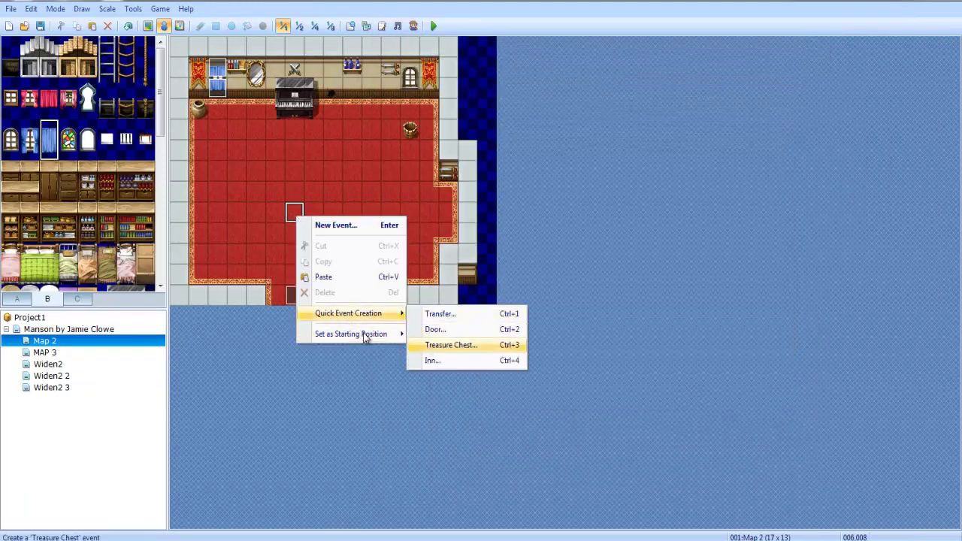
mouse_move(365, 335)
left_click(432, 331)
mouse_move(295, 201)
left_mouse_down()
mouse_move(303, 195)
mouse_move(237, 108)
left_mouse_up()
Save the project, playtest opening the curtain with the character and close the game.
left_click(433, 25)
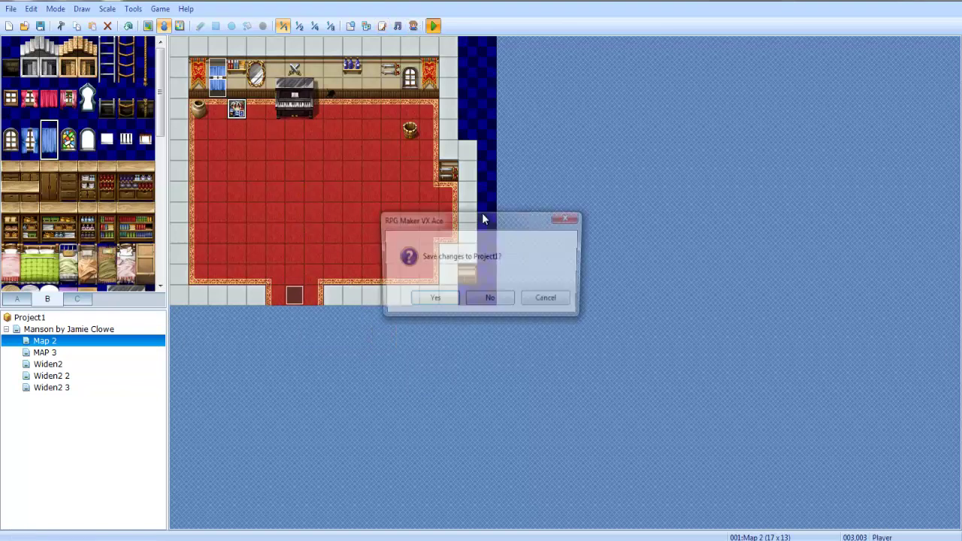
left_click(451, 299)
key("Return")
key("Left")
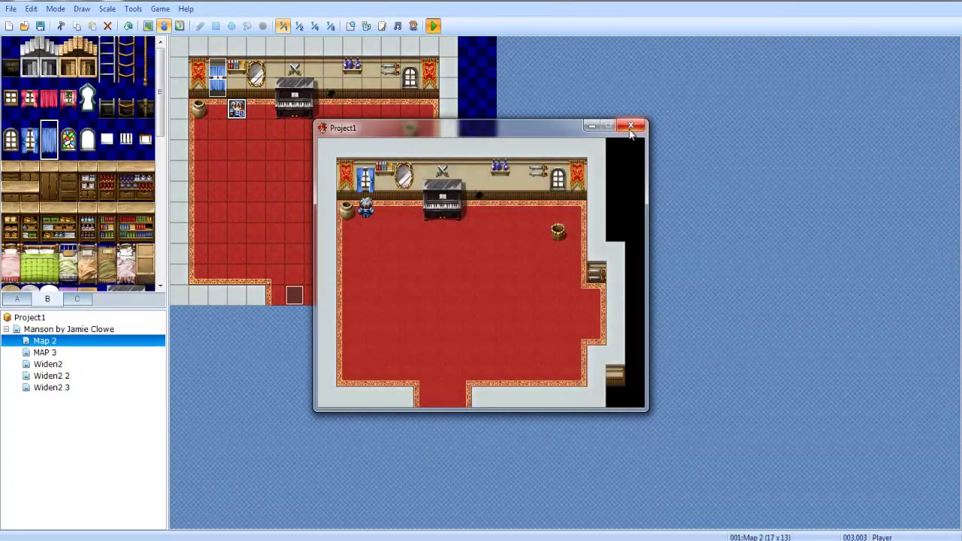
left_click(630, 126)
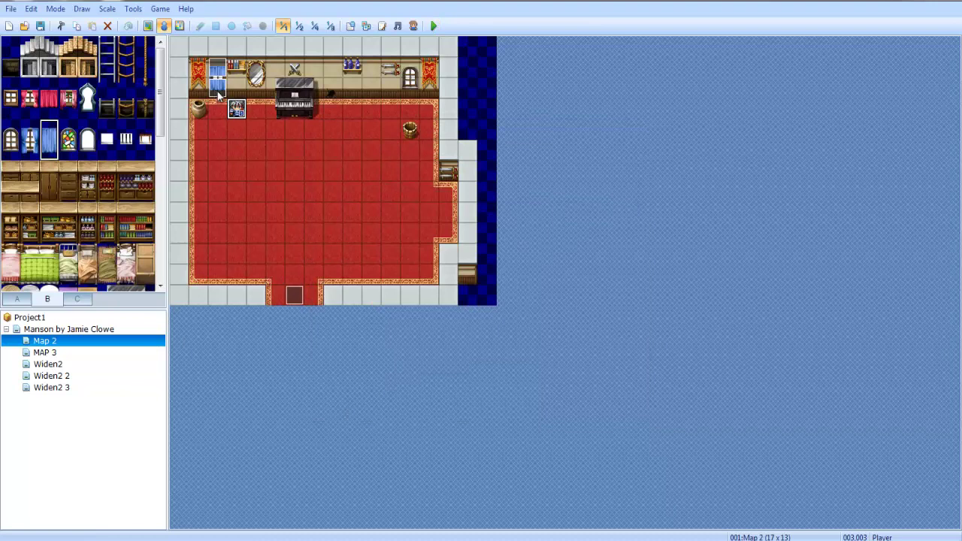
left_click(28, 302)
left_click(38, 302)
left_click_drag(51, 129, 28, 139)
left_click(112, 140)
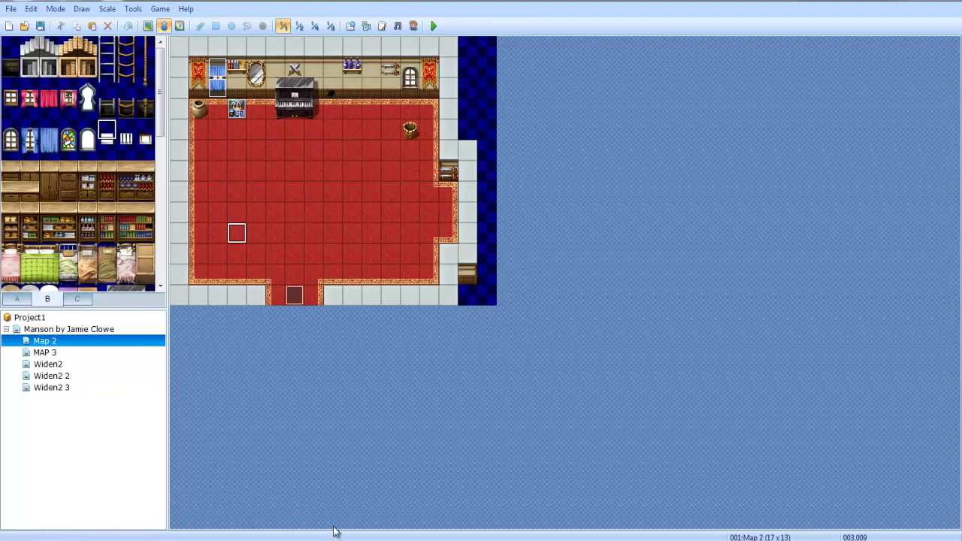
left_click(905, 503)
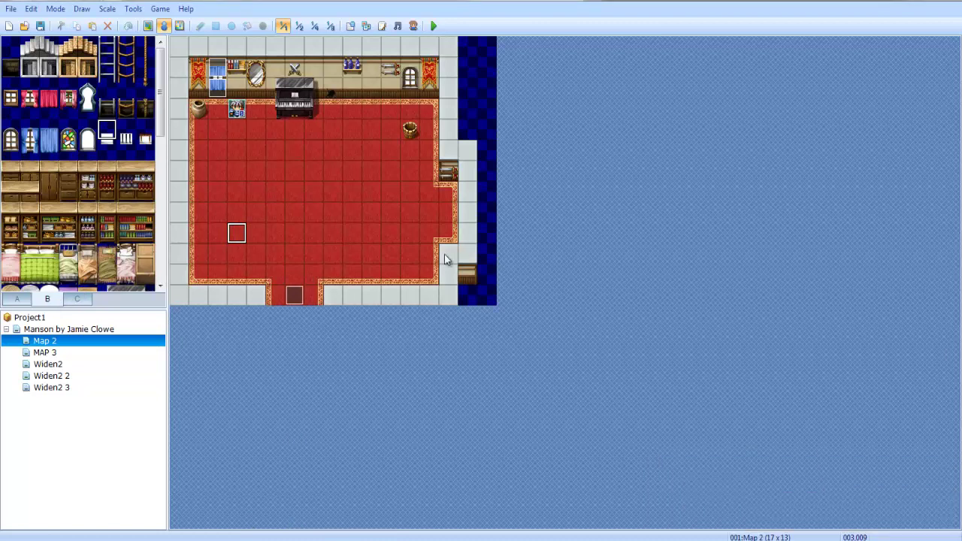
double_click(264, 112)
right_click(484, 171)
left_click(526, 193)
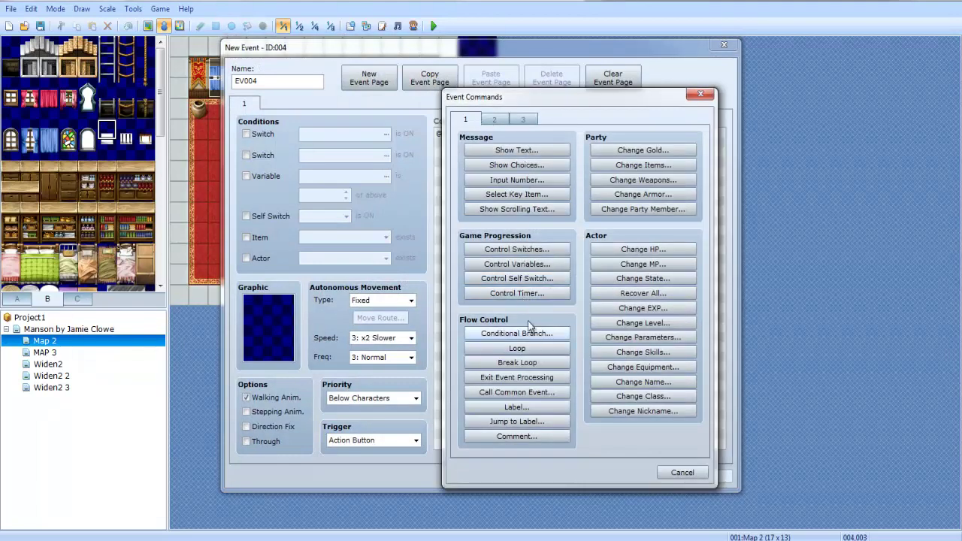
left_click(494, 120)
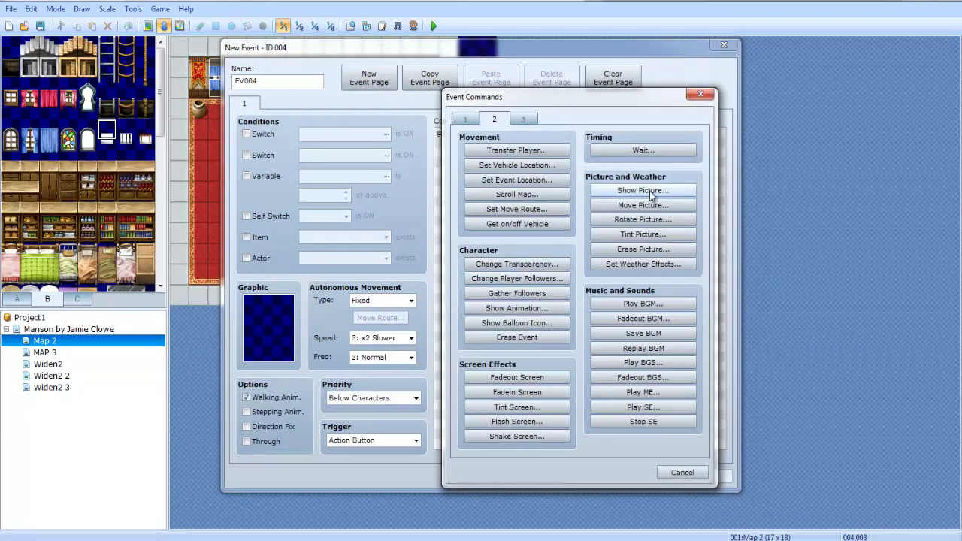
left_click_drag(638, 97, 758, 77)
left_click(794, 452)
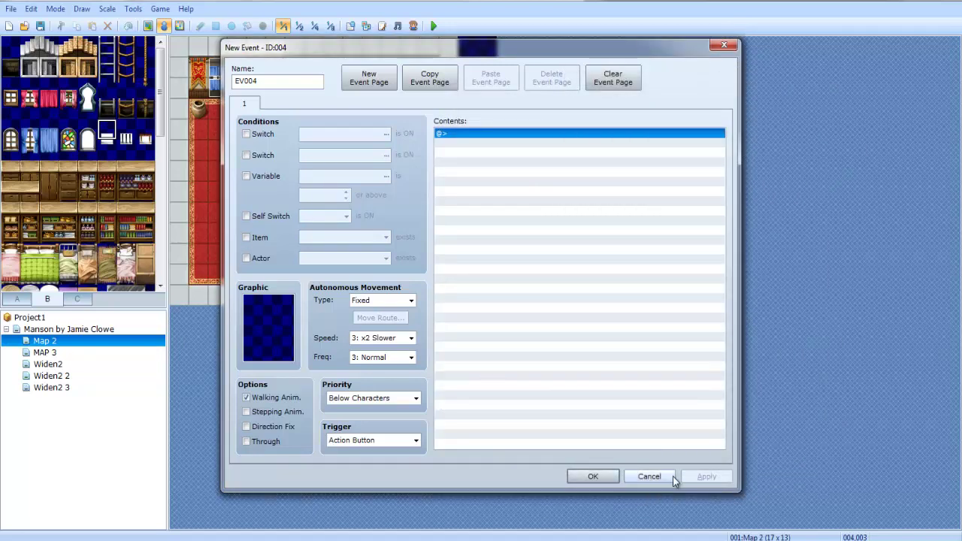
left_click(673, 476)
Start a Play SE command after the switch command in the lower curtain event and select the Scream sound.
double_click(217, 86)
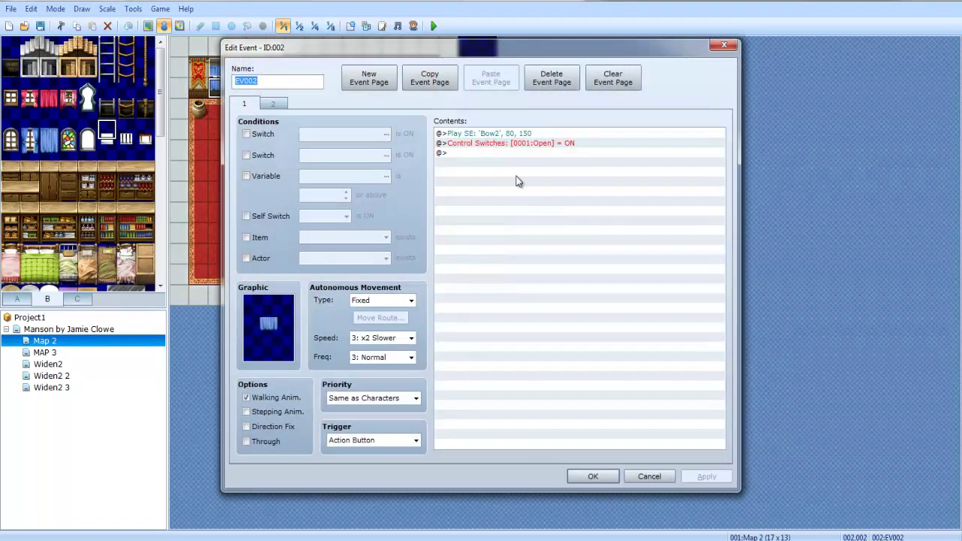
left_click(500, 152)
double_click(500, 166)
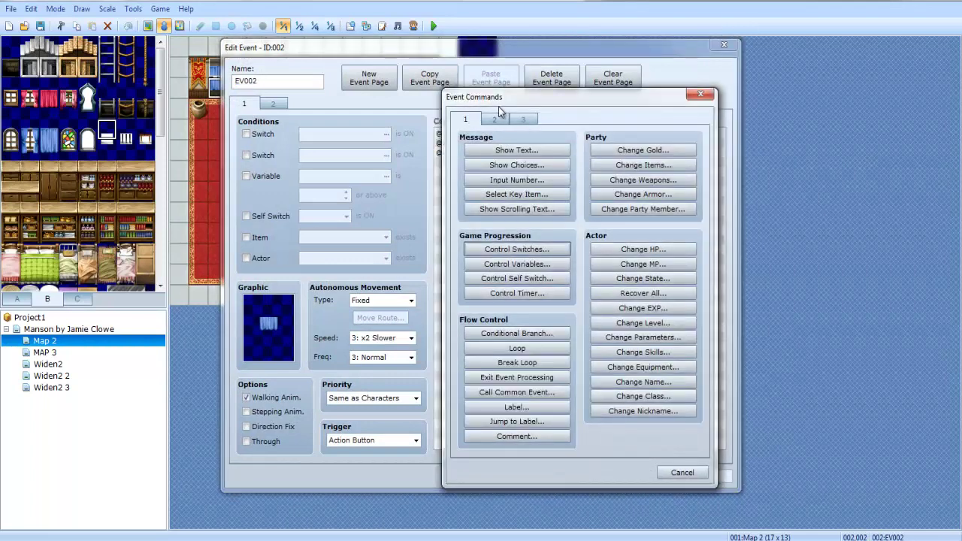
left_click_drag(511, 97, 575, 97)
left_click(556, 119)
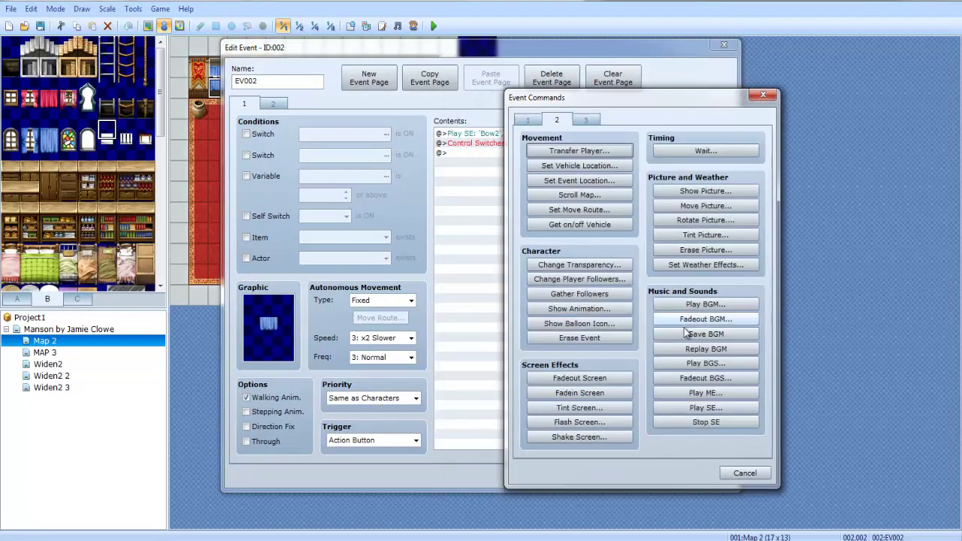
left_click(705, 407)
key("s")
key("Down")
key("Down")
key("Down")
key("Down")
key("Down")
key("Down")
key("Down")
key("Down")
key("Down")
key("Down")
key("Down")
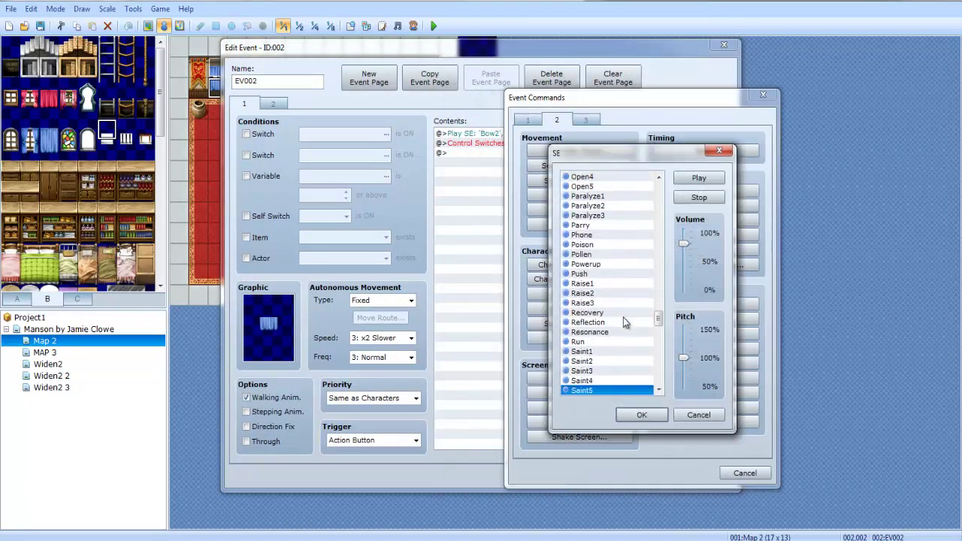
key("Down")
key("Down")
left_click(598, 371)
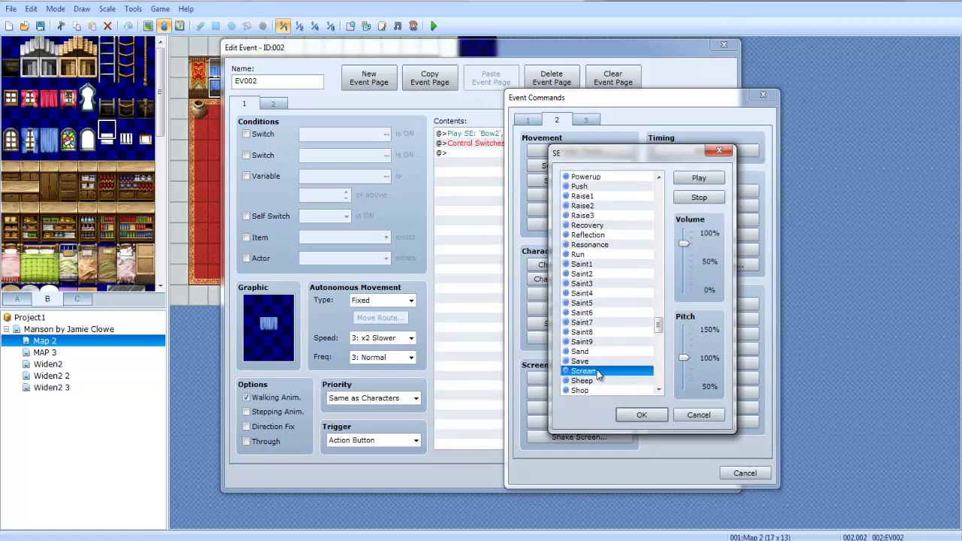
Preview the Scream sound at different pitches, including 150% and 50%, and add it to page 1.
left_click_drag(685, 358, 685, 328)
left_click(698, 178)
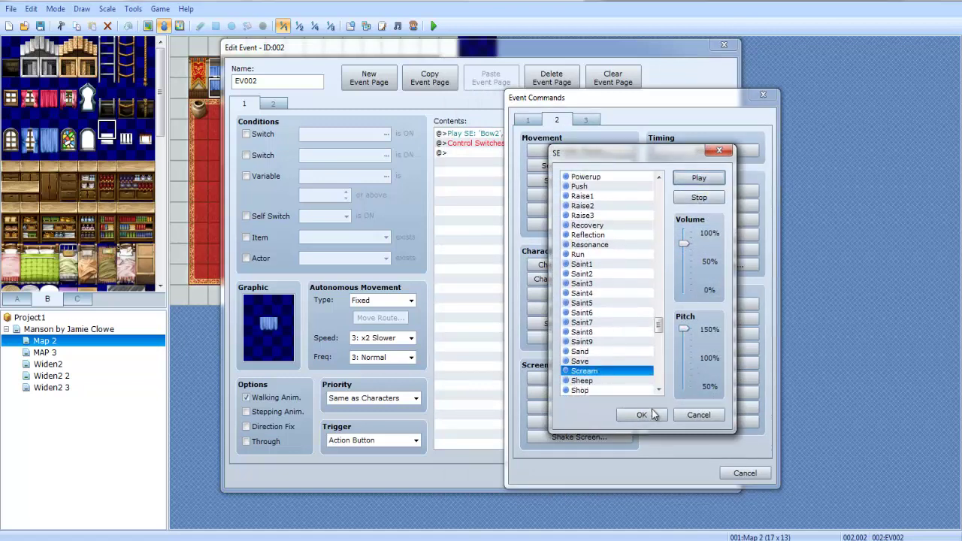
left_click(702, 178)
left_click(699, 197)
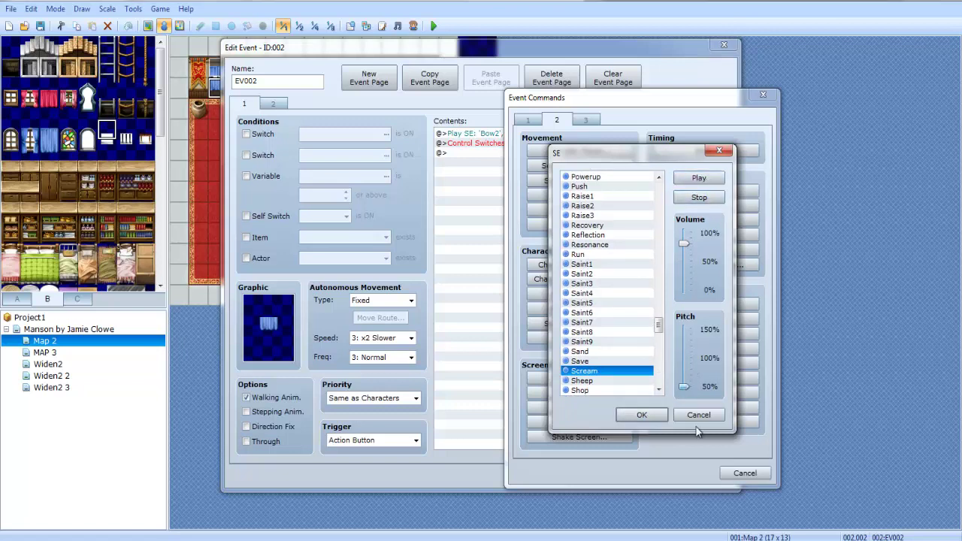
left_click_drag(681, 338, 676, 359)
left_click(697, 187)
left_click(639, 424)
Add a Show Picture command with the POODLES graphic after the Scream sound in the lower curtain event and save the event.
double_click(514, 170)
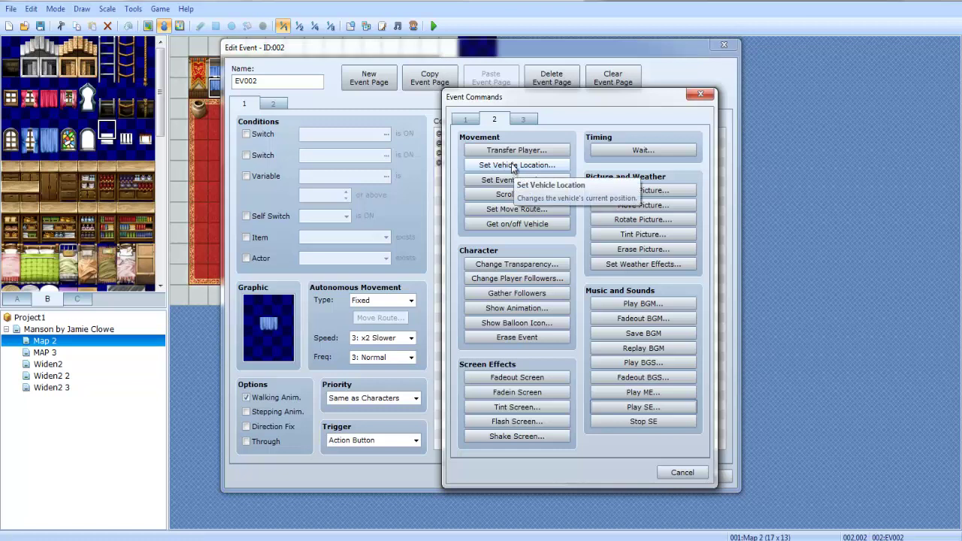
left_click(678, 471)
double_click(530, 163)
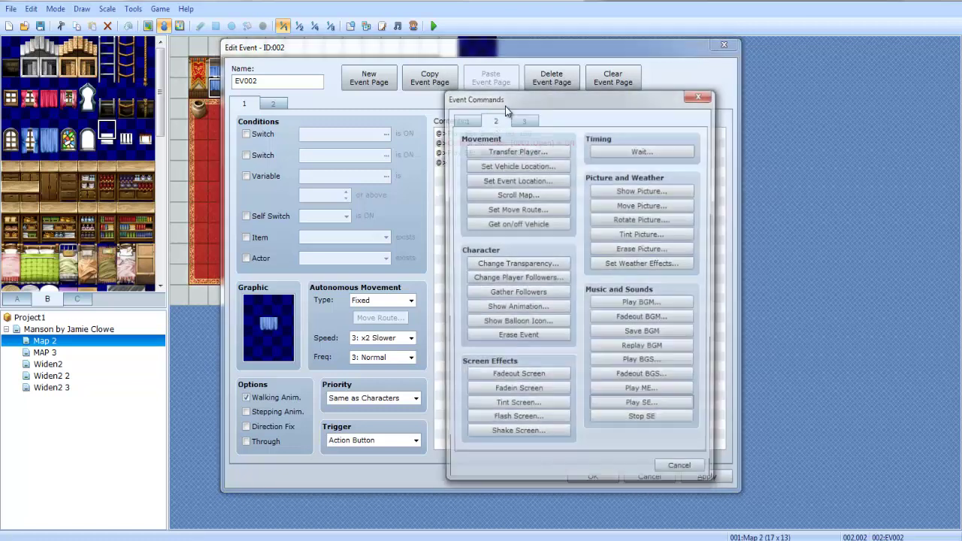
left_click(601, 189)
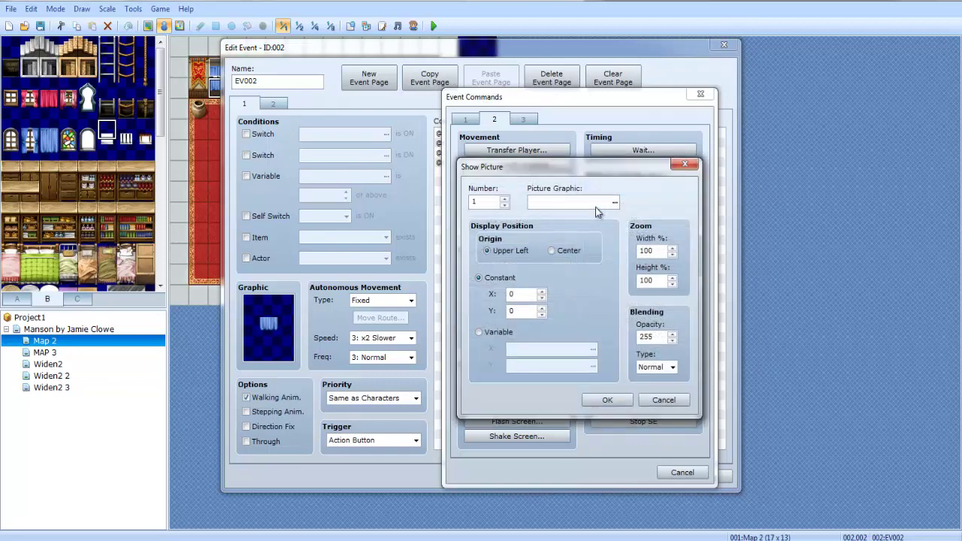
left_click(595, 204)
left_click(412, 160)
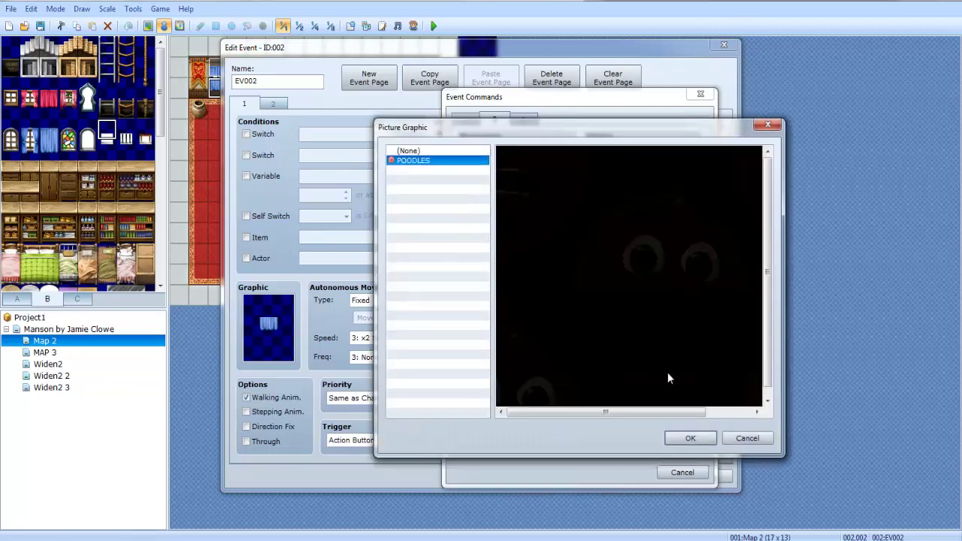
left_click(691, 439)
left_click(601, 401)
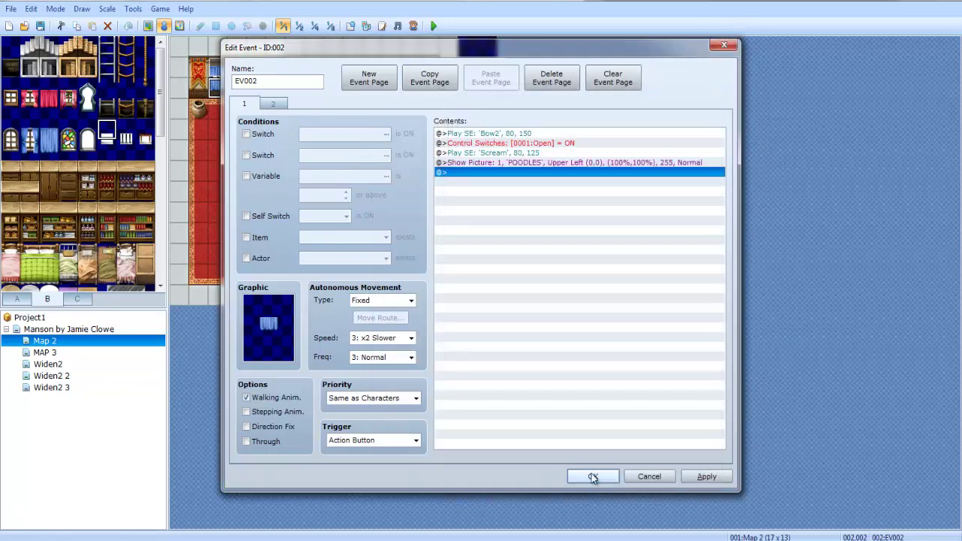
left_click(593, 476)
Save the project, playtest the curtain event with the picture and close the game.
left_click(433, 26)
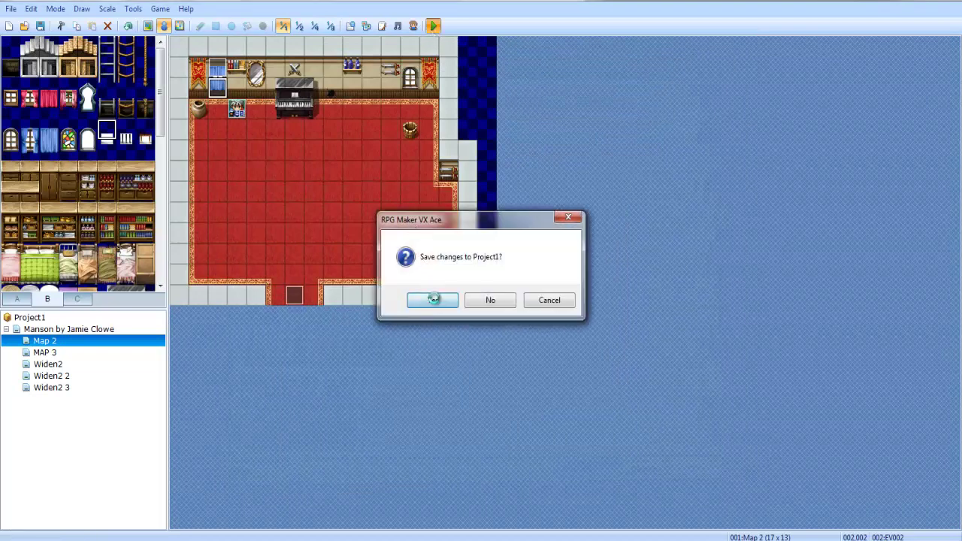
left_click(433, 300)
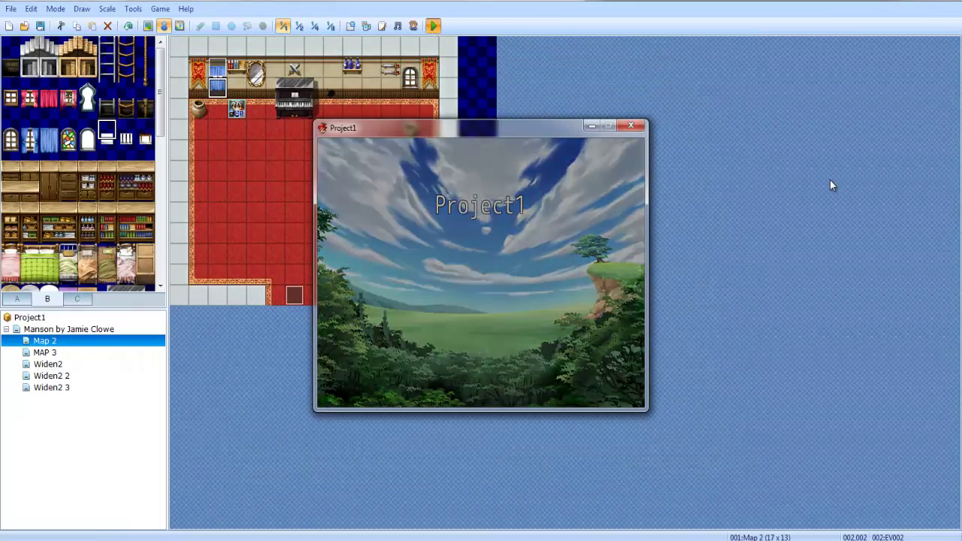
key("Return")
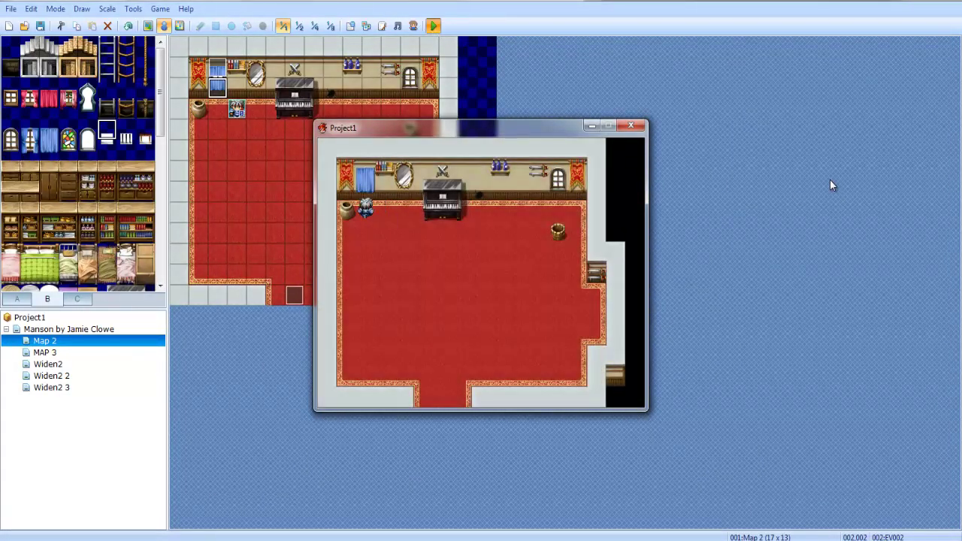
left_click(638, 128)
Add a Move Picture command for picture 1 to the lower curtain event with opacity 0, 12 frames and no wait for completion.
double_click(217, 89)
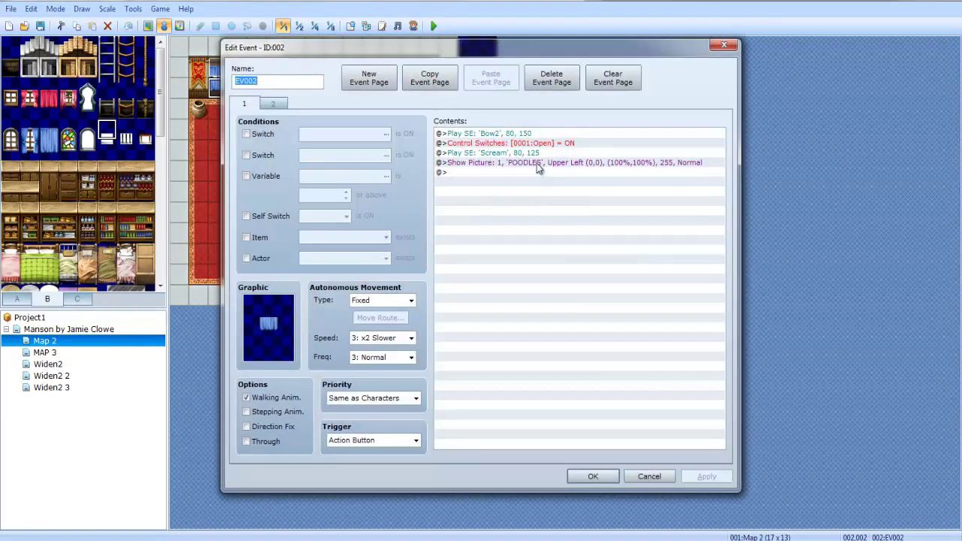
left_click(536, 163)
double_click(509, 174)
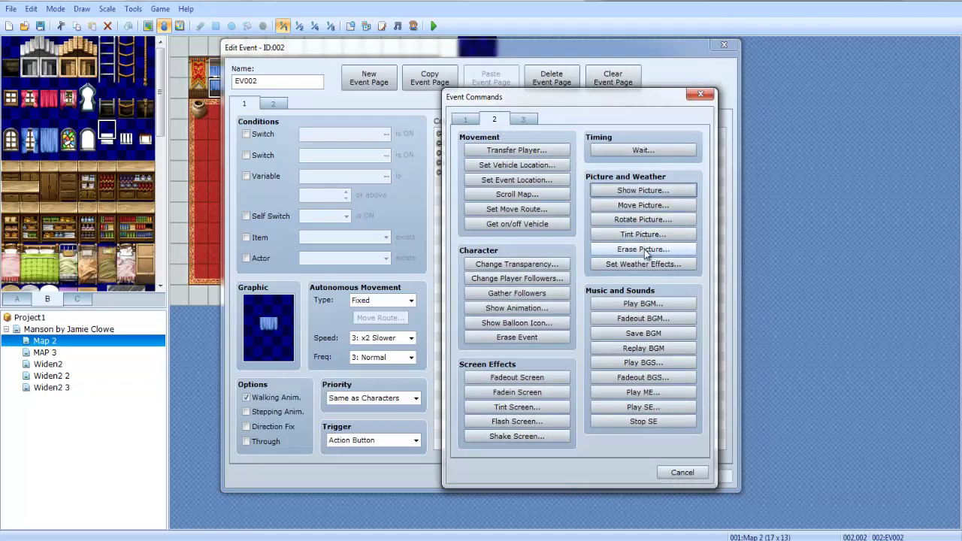
left_click(643, 205)
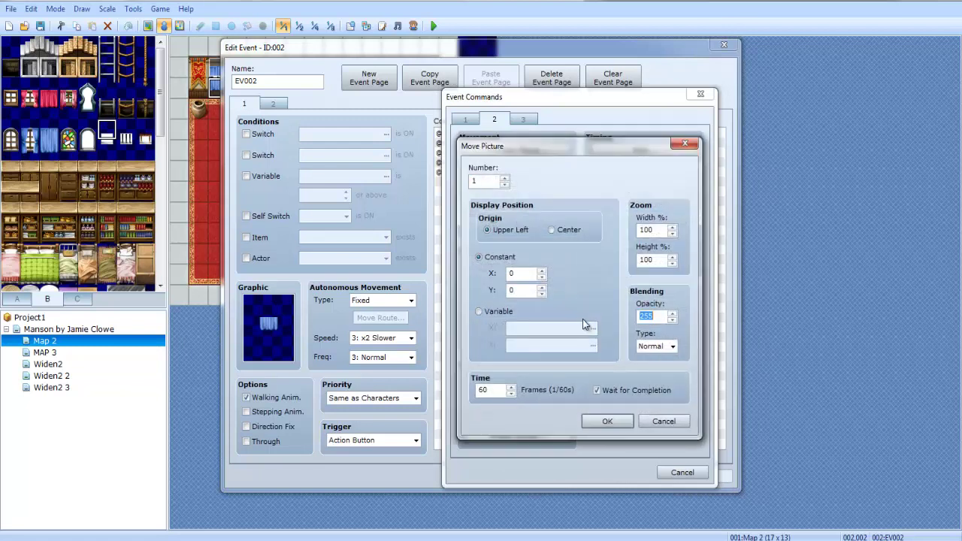
type("12")
left_click(607, 391)
left_click(607, 421)
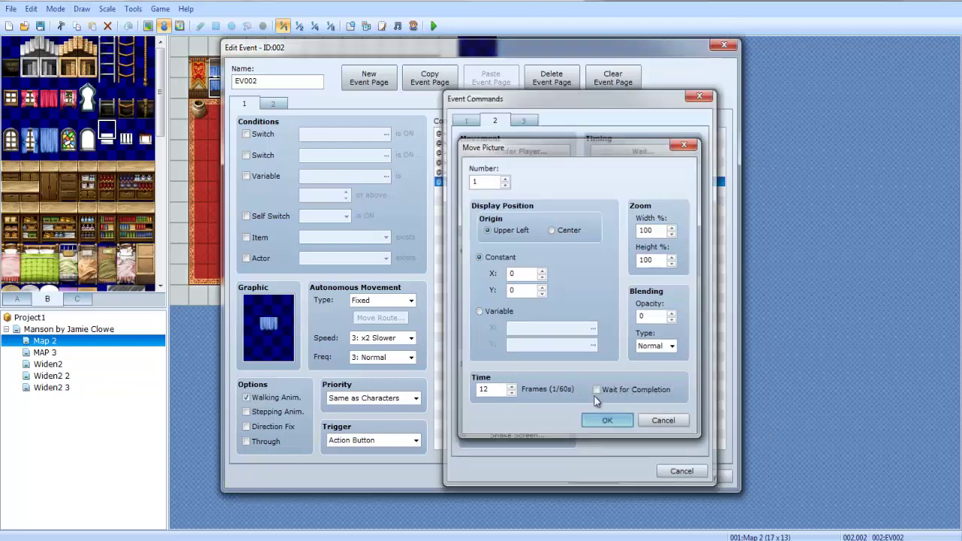
left_click(588, 473)
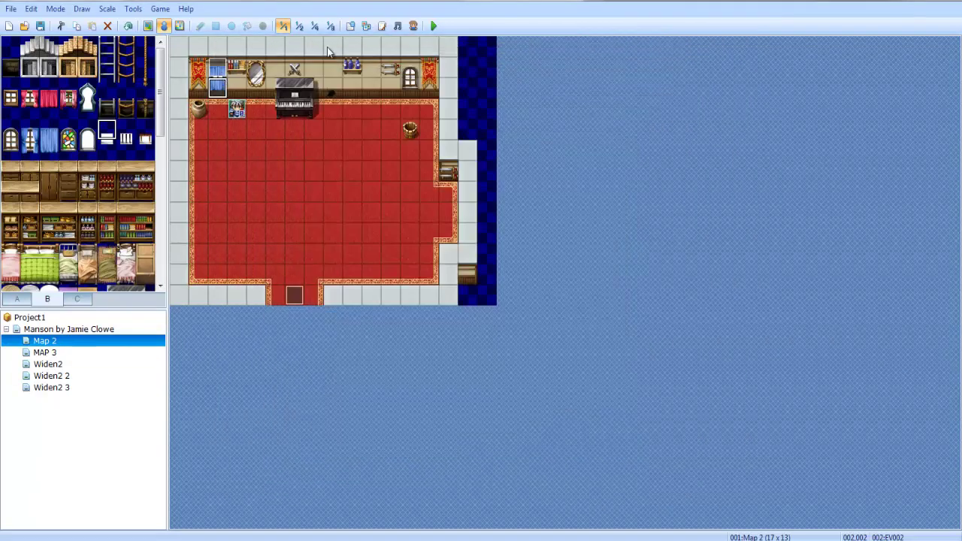
Save the project, playtest the curtain's picture fade and close the game.
left_click(439, 26)
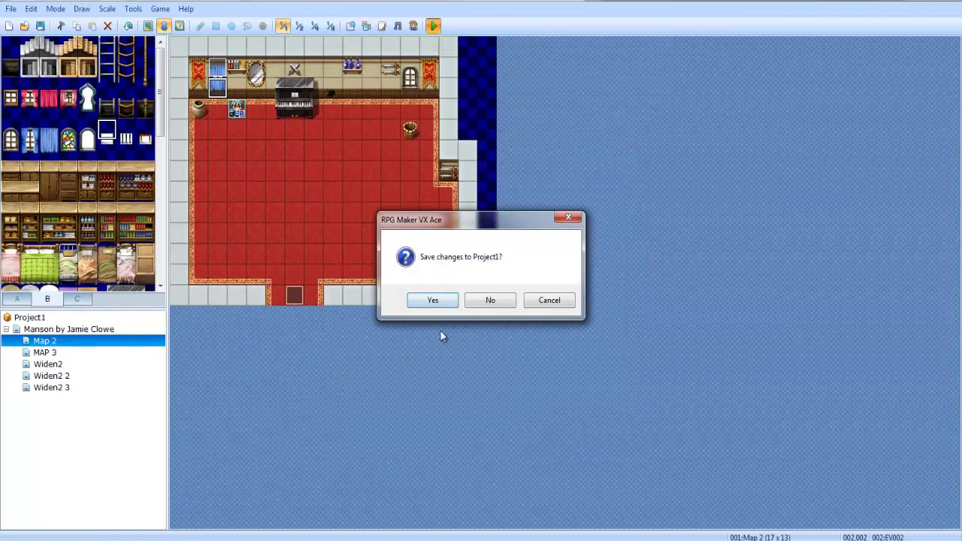
left_click(445, 304)
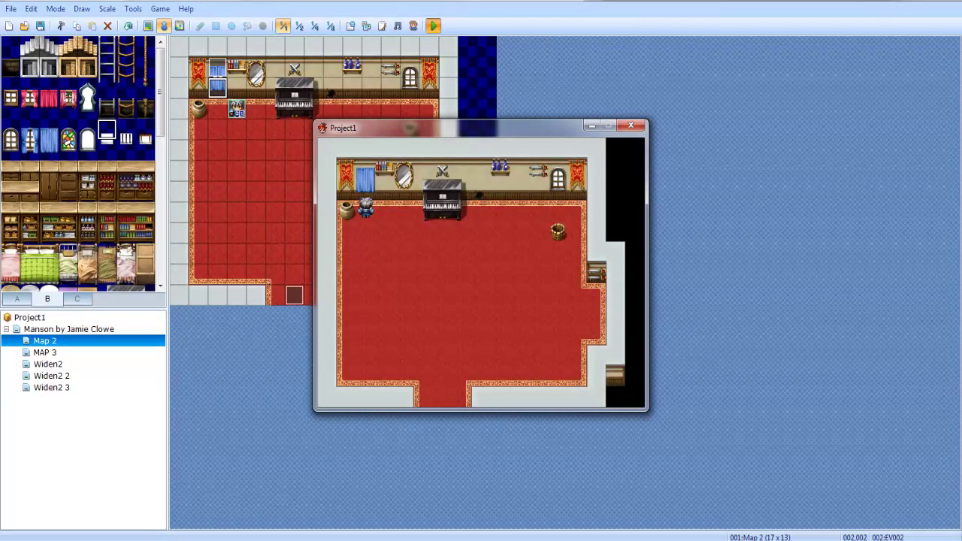
key("Return")
left_click(631, 127)
left_click(374, 112)
left_click(65, 353)
left_click(58, 343)
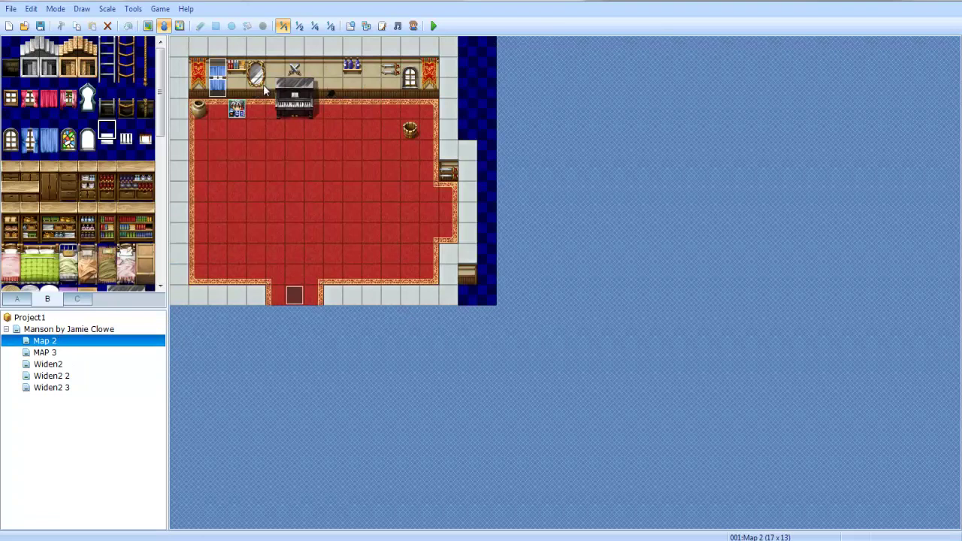
double_click(403, 213)
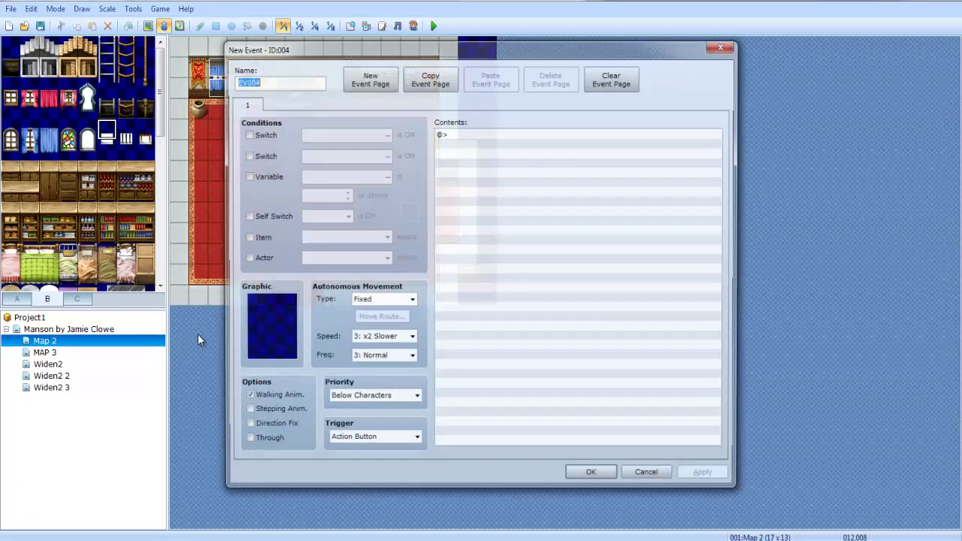
double_click(267, 323)
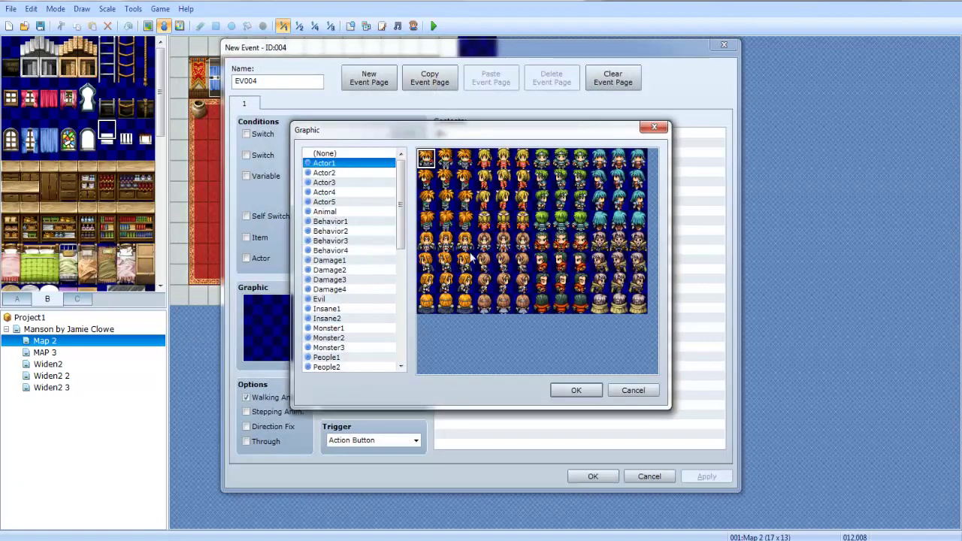
double_click(509, 246)
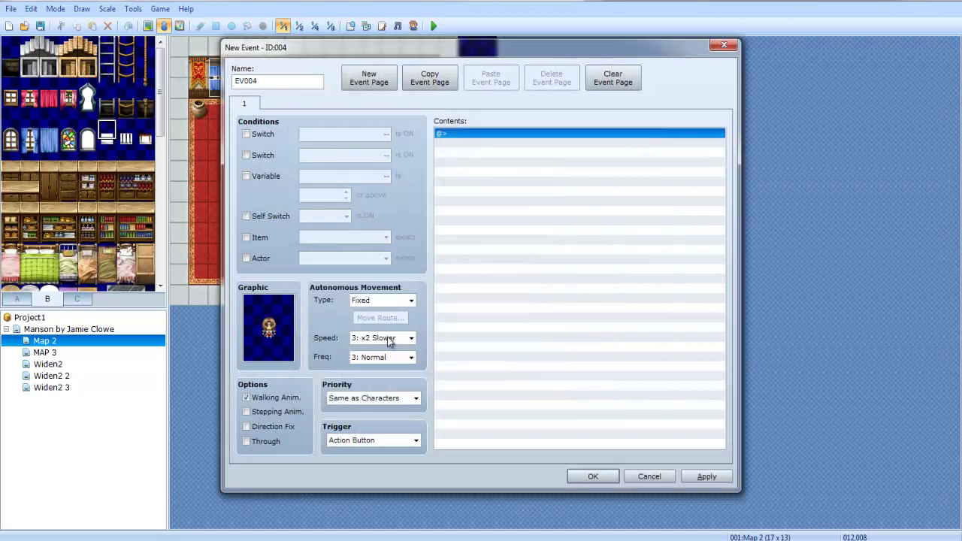
left_click(383, 300)
left_click(478, 315)
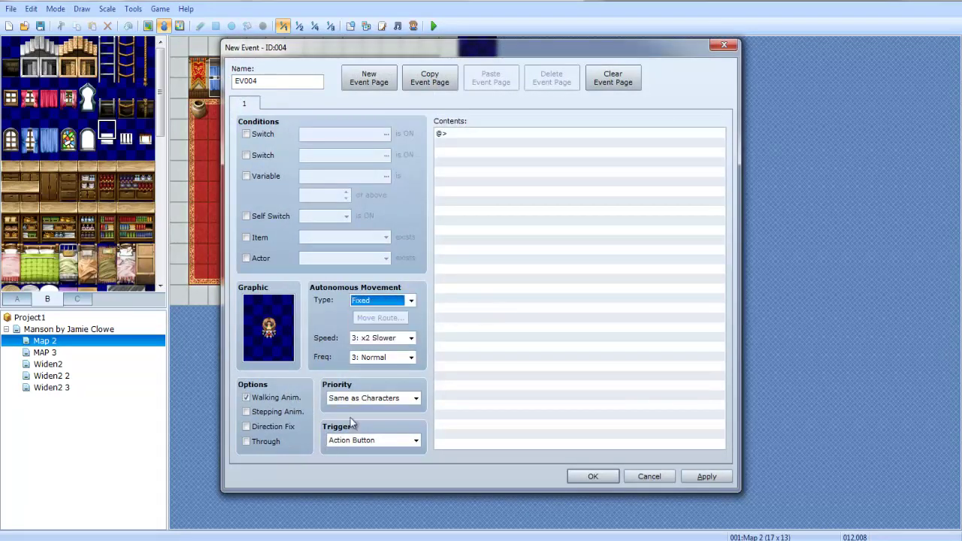
left_click(374, 399)
left_click(368, 420)
left_click(379, 301)
left_click(384, 342)
left_click(649, 476)
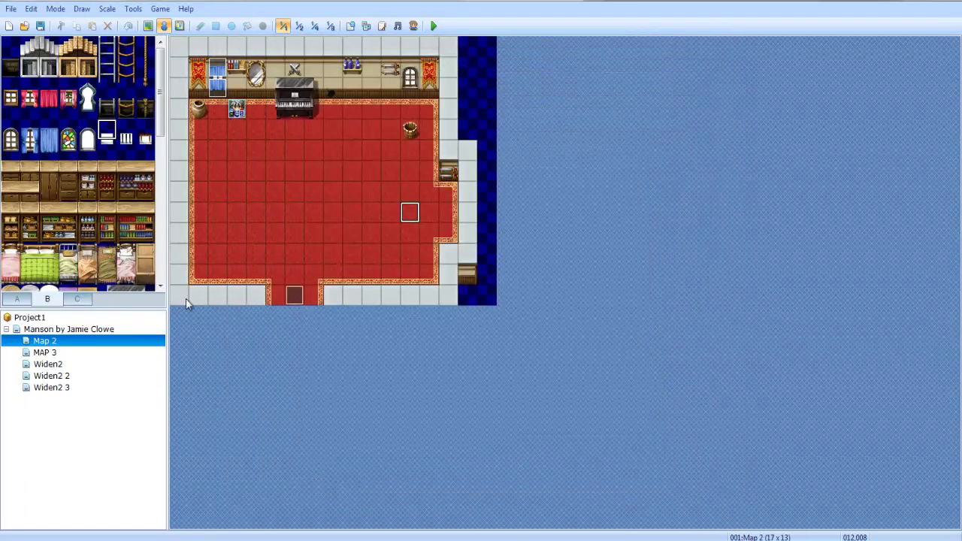
Paste a copy of Map 2 as a sub-map under Map 2 and open the copy.
left_click(52, 354)
key("ctrl+v")
left_click(60, 328)
left_click(54, 342)
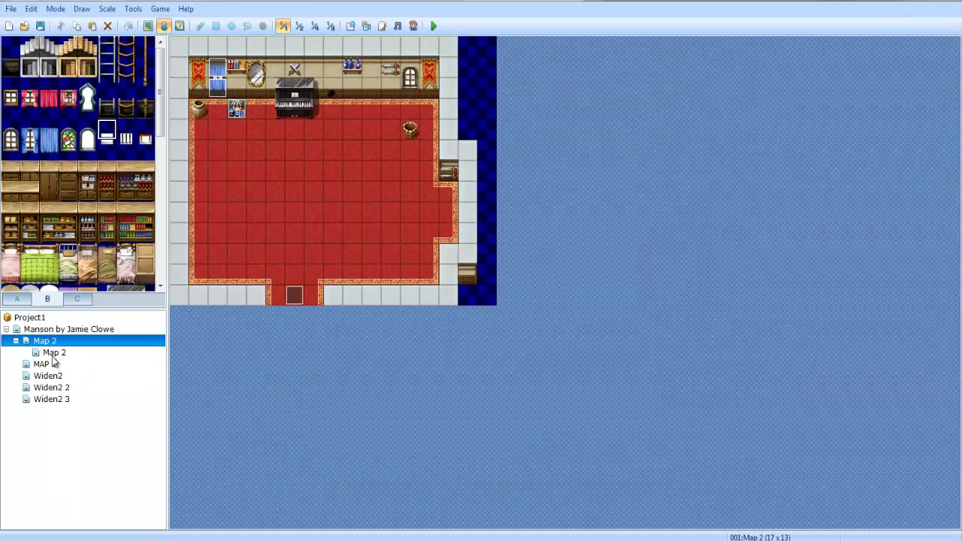
left_click(51, 353)
double_click(433, 221)
double_click(562, 235)
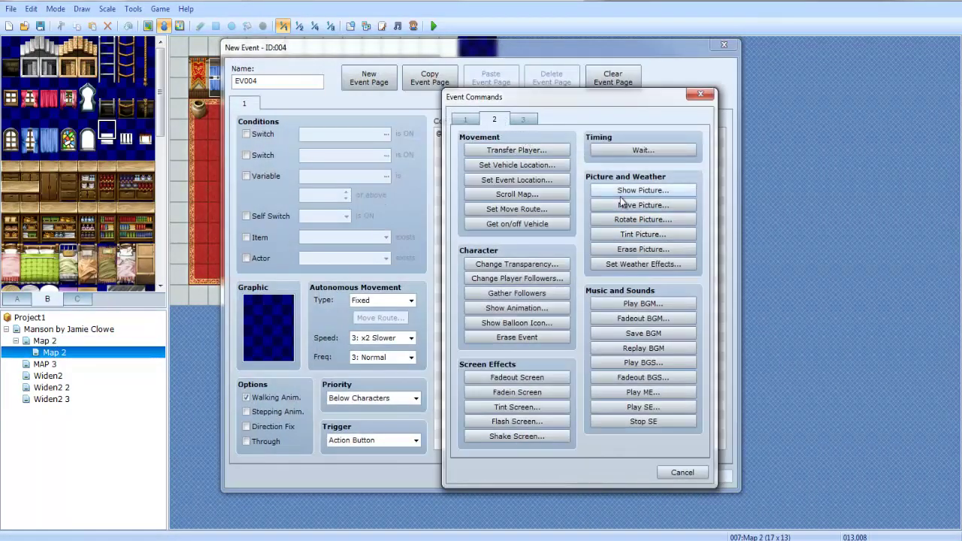
left_click(684, 472)
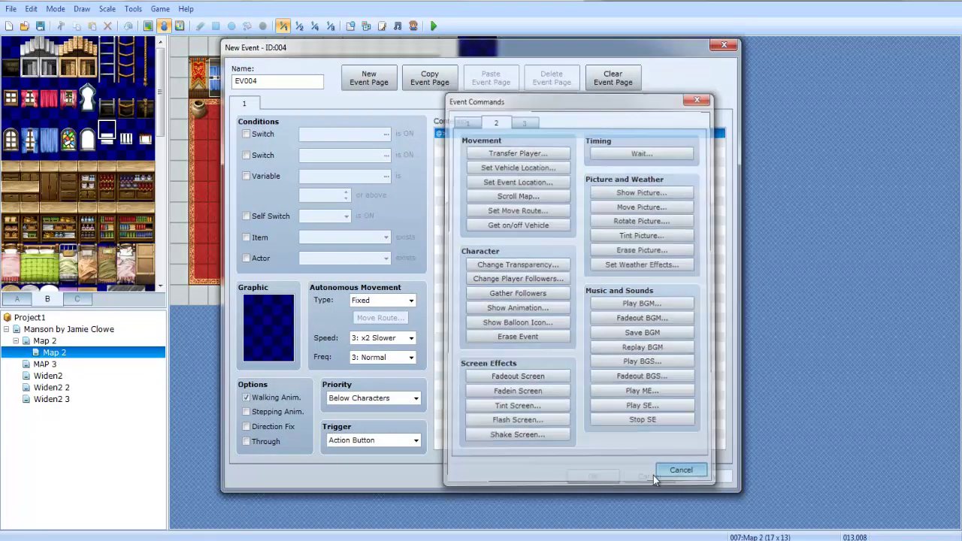
left_click(648, 476)
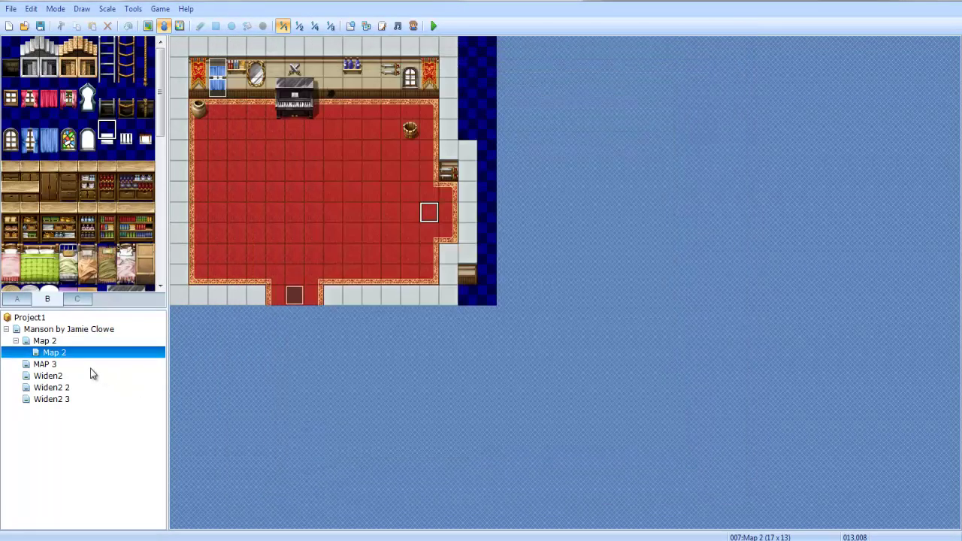
left_click(88, 341)
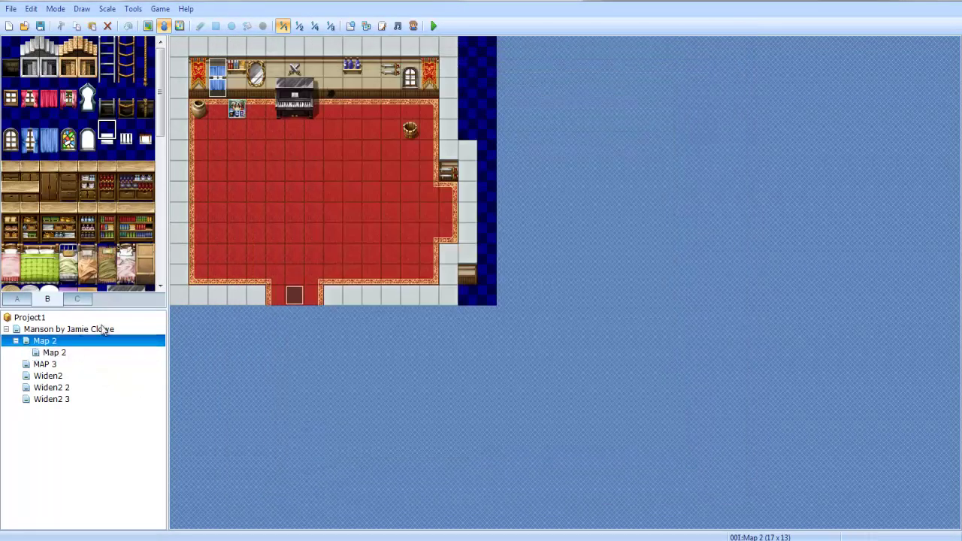
left_click(57, 364)
Start a new event at tile 011,008 in the copied Map 2 and set its priority to Same as Characters.
left_click(53, 353)
double_click(388, 210)
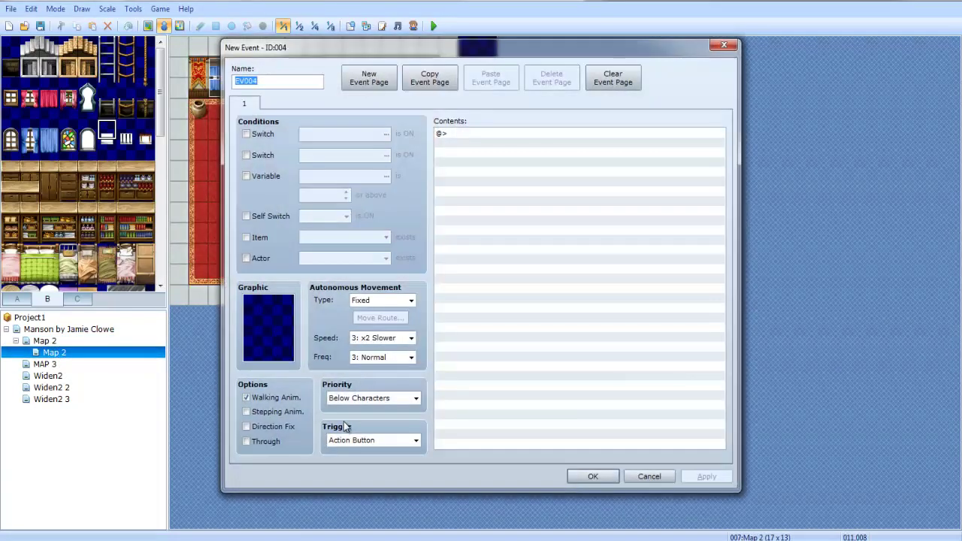
left_click(369, 398)
left_click(362, 410)
Browse the character sets for the event's graphic and choose the front-facing white-haired character from Actor5.
double_click(248, 307)
left_click(366, 193)
left_click(365, 202)
left_click(367, 212)
left_click(363, 203)
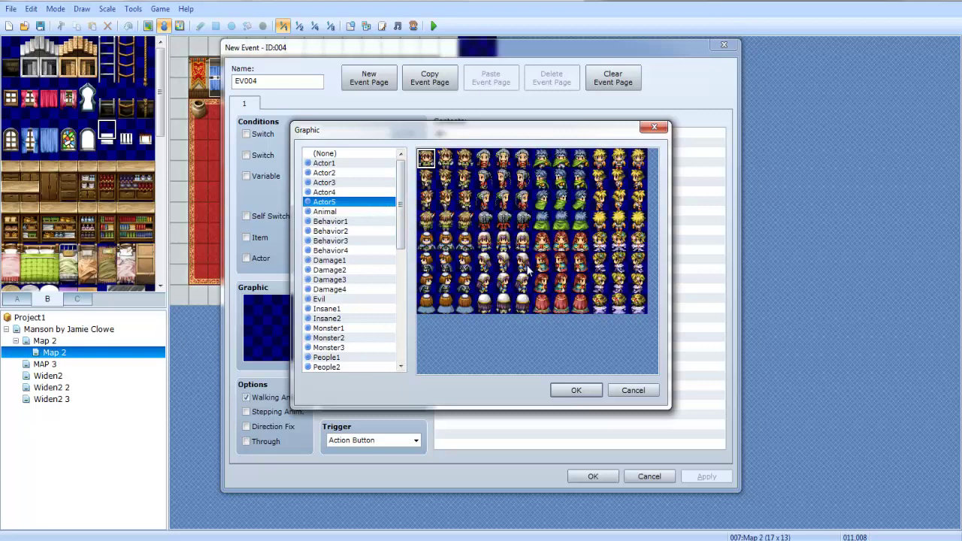
left_click(331, 212)
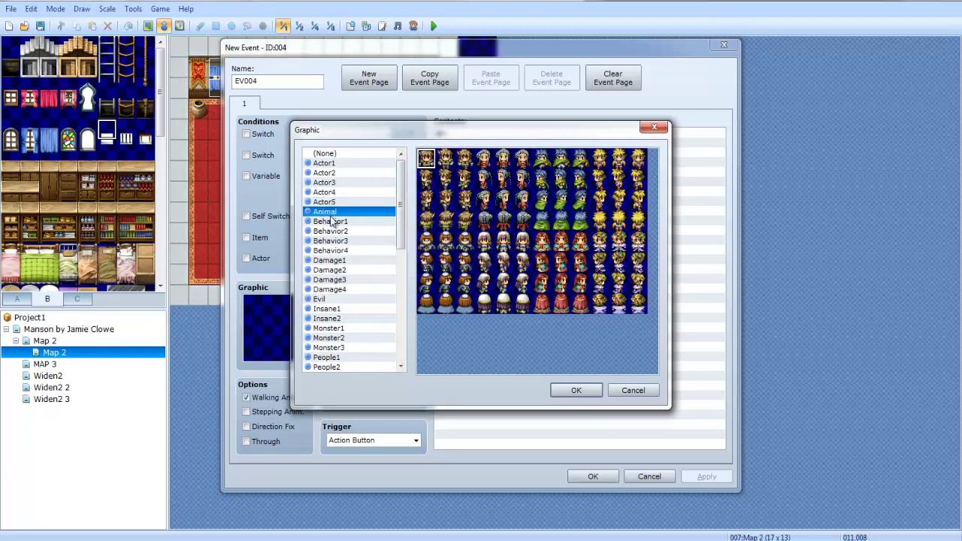
left_click(348, 221)
left_click(369, 233)
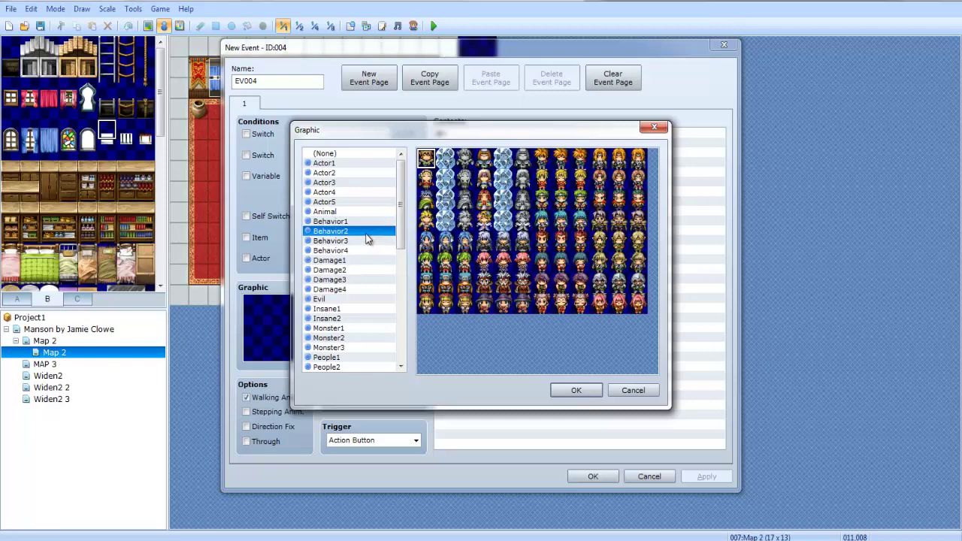
left_click(369, 241)
left_click(369, 231)
left_click(349, 221)
left_click(348, 212)
left_click(341, 203)
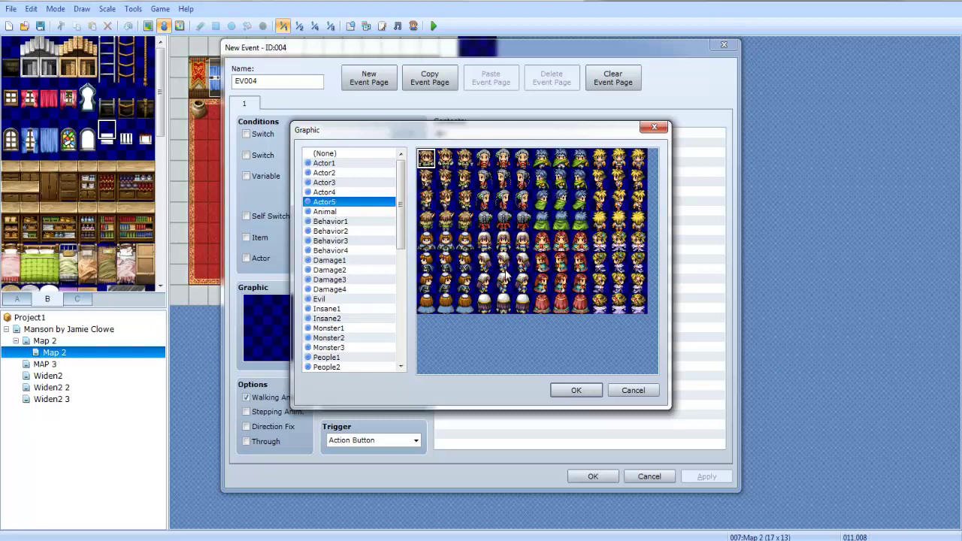
double_click(502, 242)
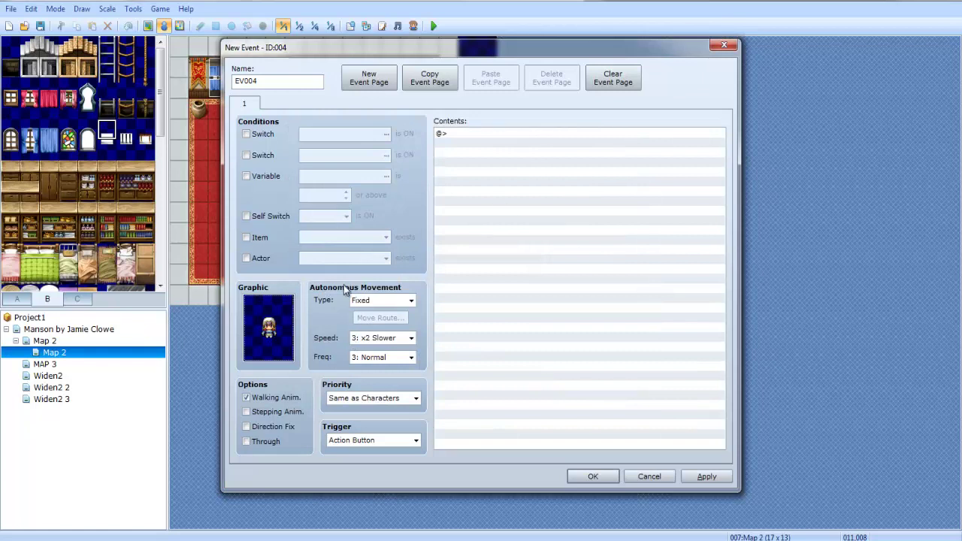
Set the event's autonomous movement to Custom and add a Change Blending command with Add to its move route.
left_click(380, 300)
left_click(371, 343)
left_click(380, 317)
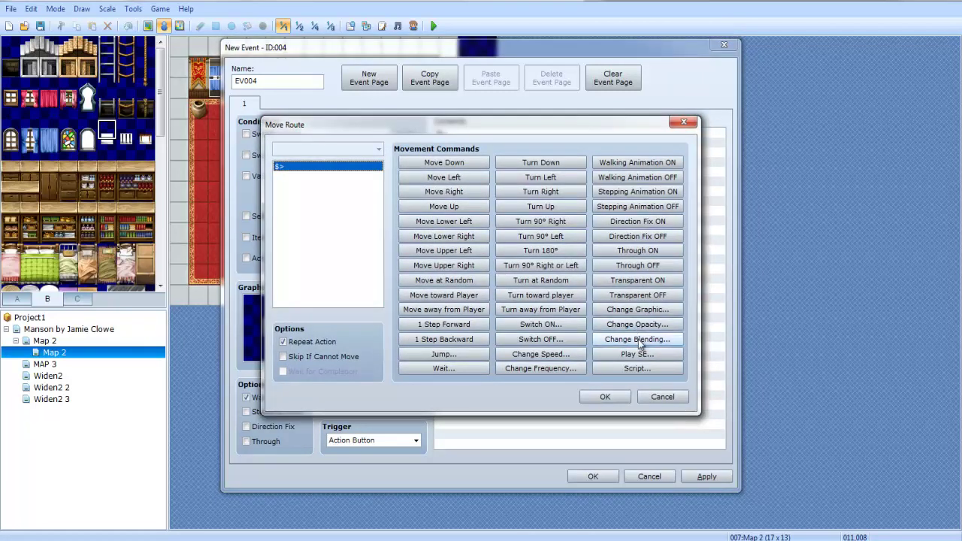
left_click(637, 339)
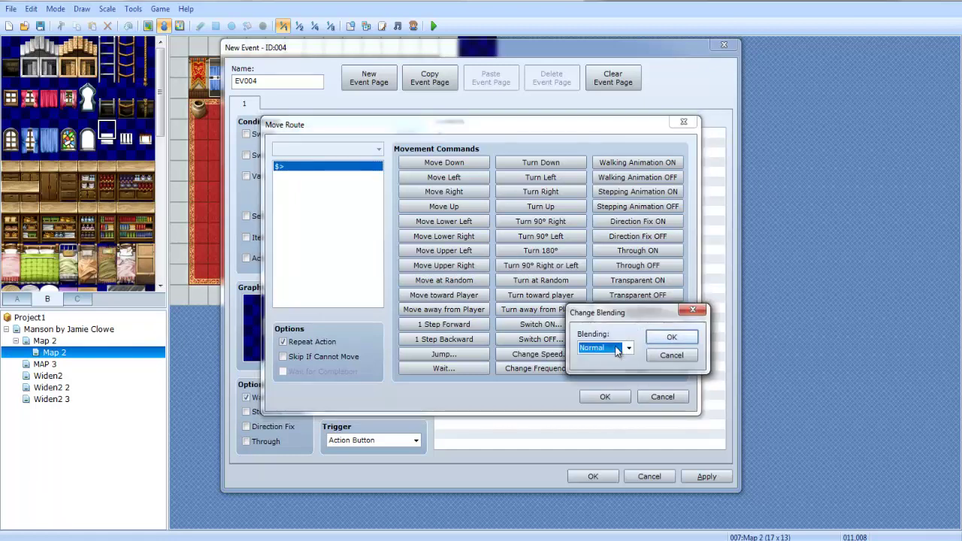
left_click(614, 348)
left_click(593, 367)
left_click(658, 338)
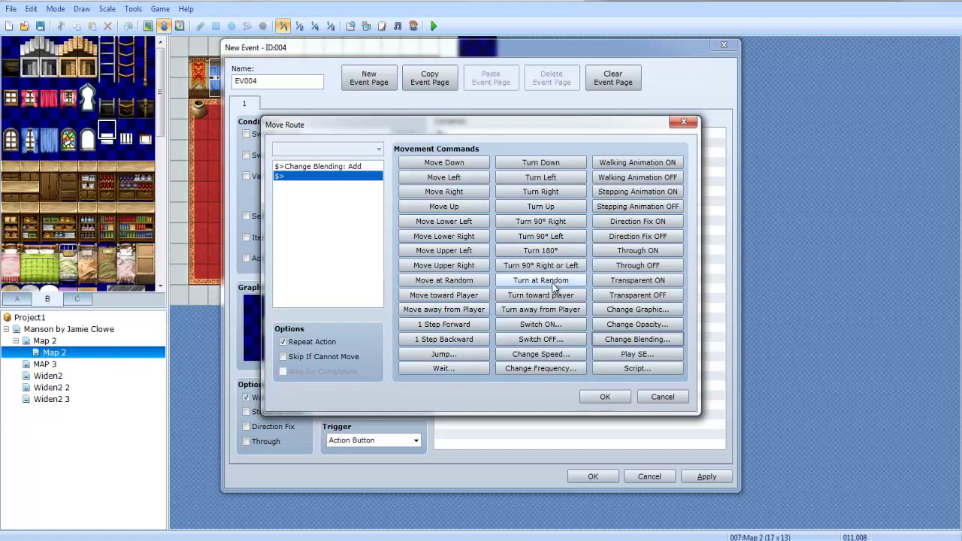
Add two Move at Random and four Move toward Player commands to the event's move route and accept it.
left_click(460, 279)
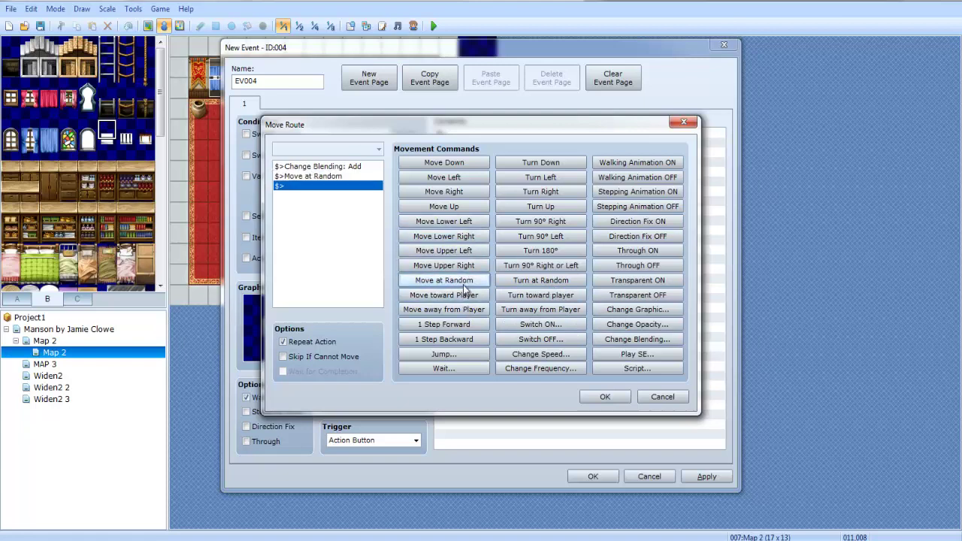
left_click(463, 281)
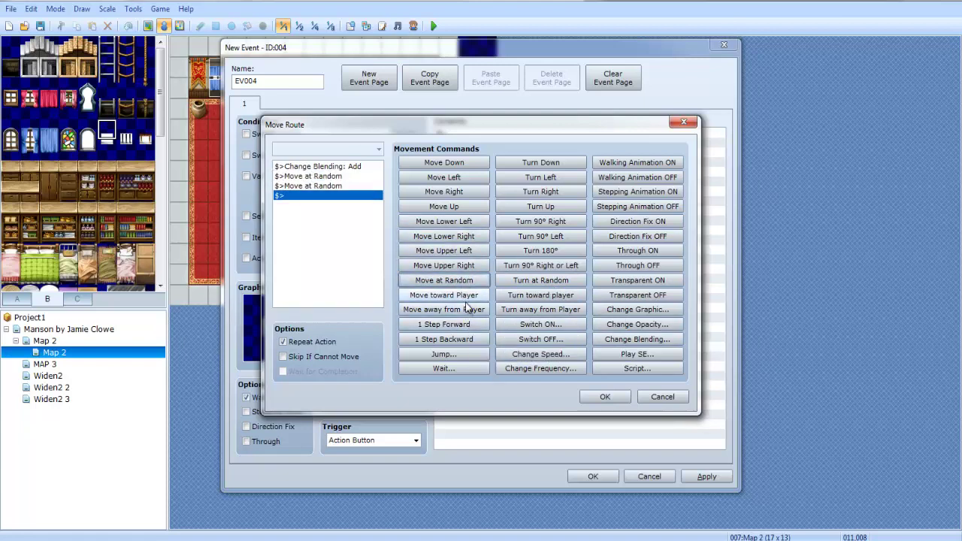
left_click(464, 295)
left_click(466, 298)
left_click(464, 299)
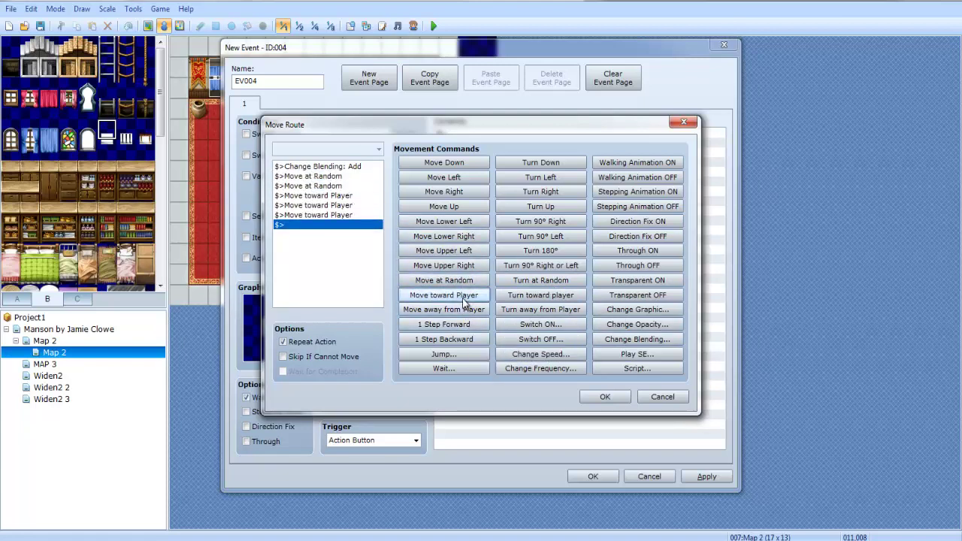
left_click(465, 301)
left_click(605, 397)
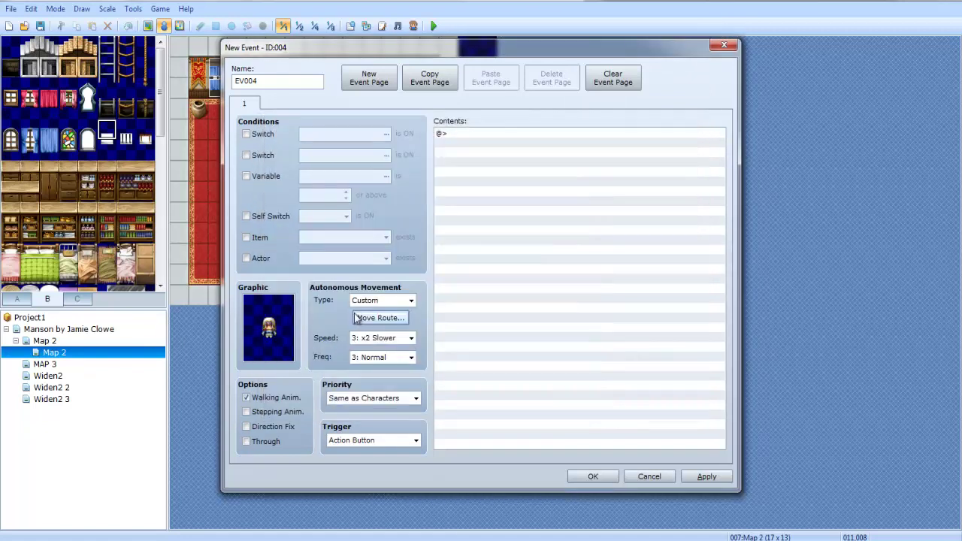
Set the event's autonomous movement speed to 3: x2 Slower and its frequency to 5: Highest.
left_click(376, 338)
left_click(372, 371)
left_click(382, 357)
left_click(383, 409)
left_click(380, 338)
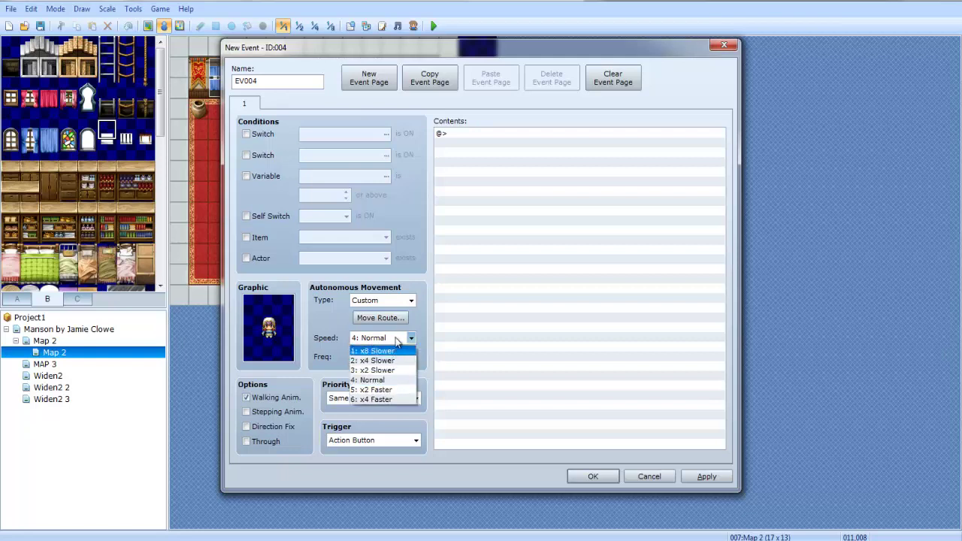
left_click(372, 370)
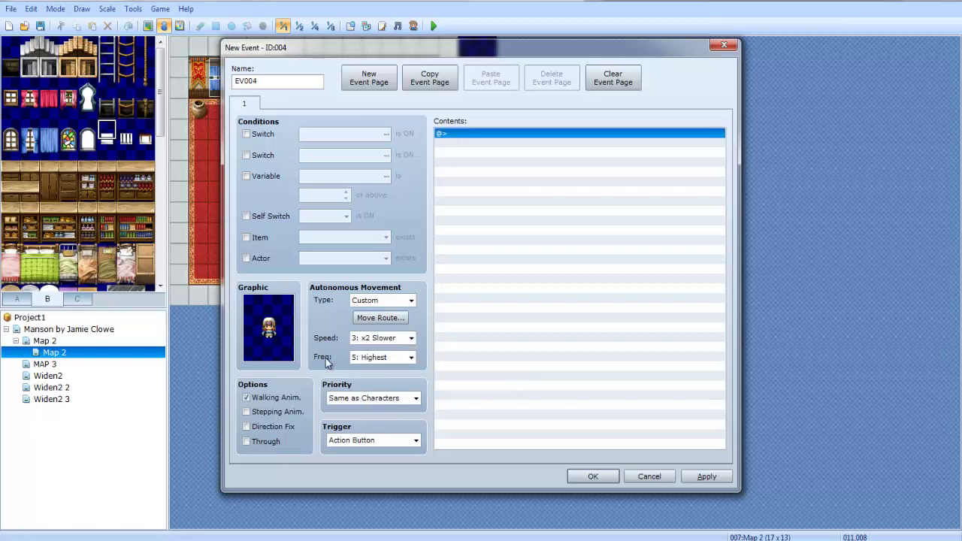
left_click(387, 358)
left_click(383, 410)
Add a Game Over command to the ghost event's contents.
left_click(519, 410)
double_click(487, 214)
left_click(524, 119)
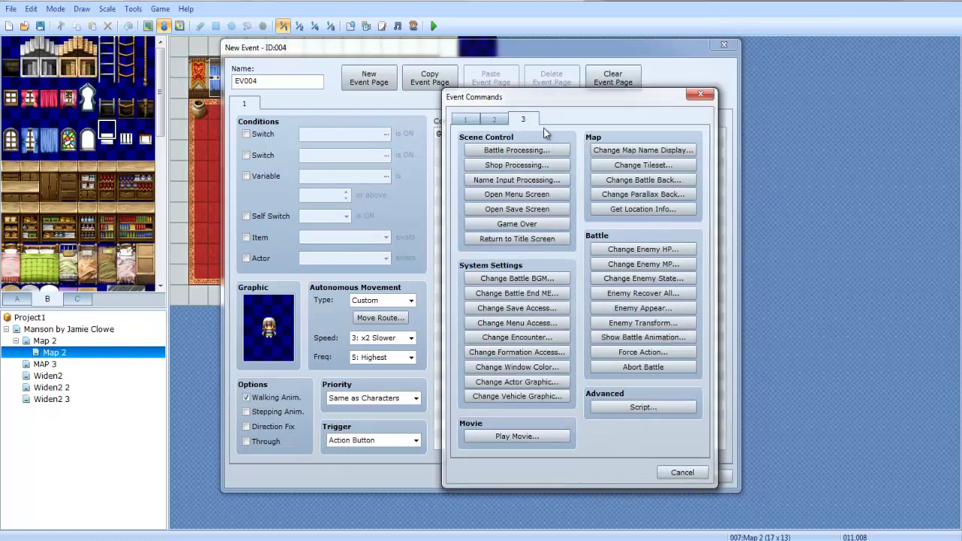
left_click(533, 226)
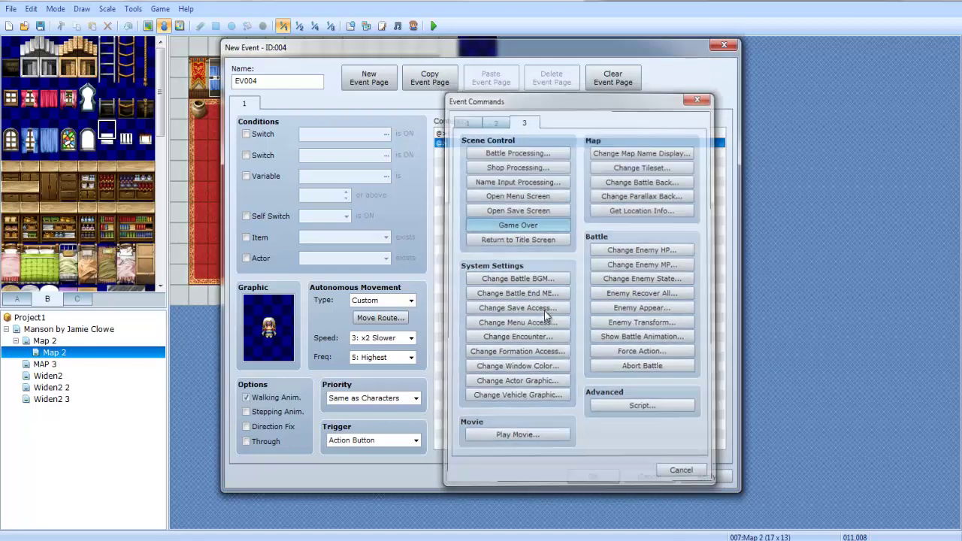
left_click(501, 133)
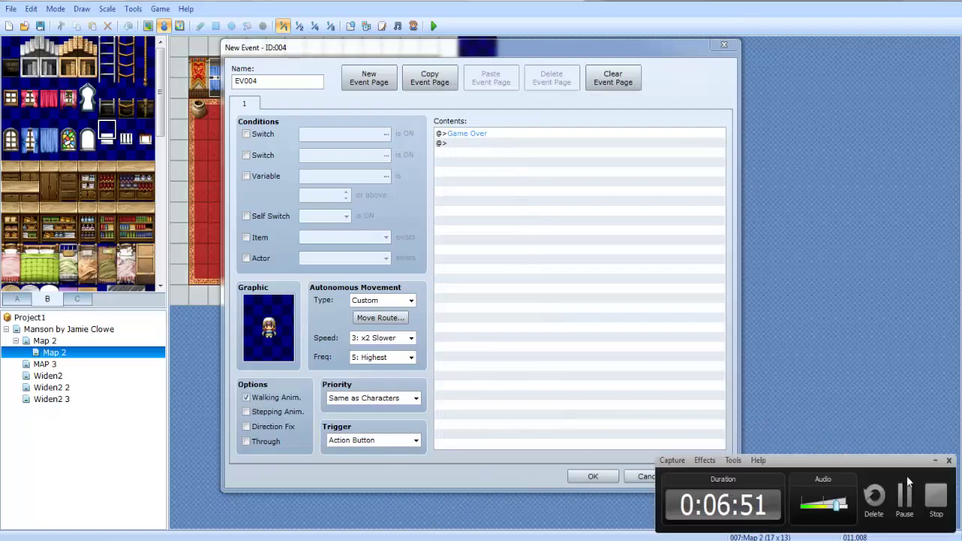
left_click(905, 493)
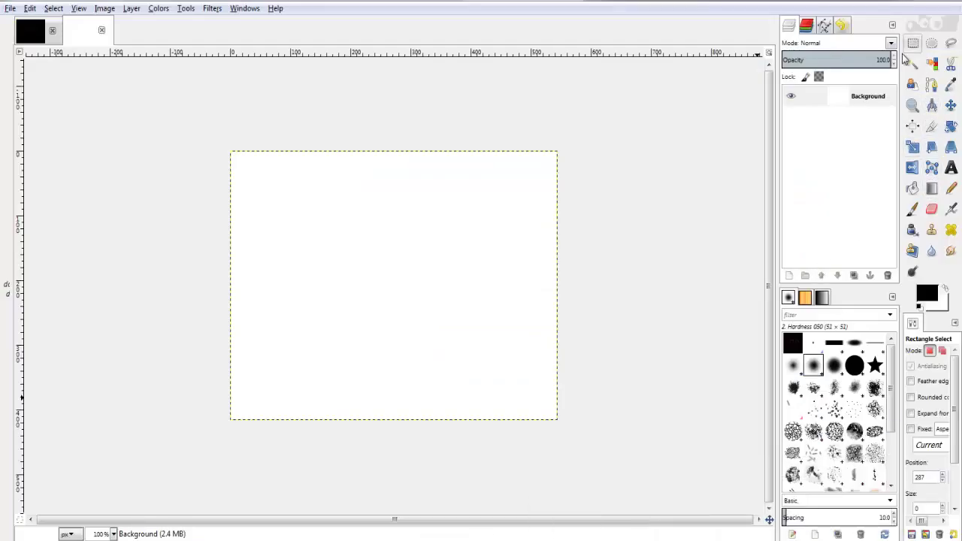
In GIMP, add a new transparent layer to the blank white image and delete the Background layer.
key("shift+ctrl+n")
left_click(122, 224)
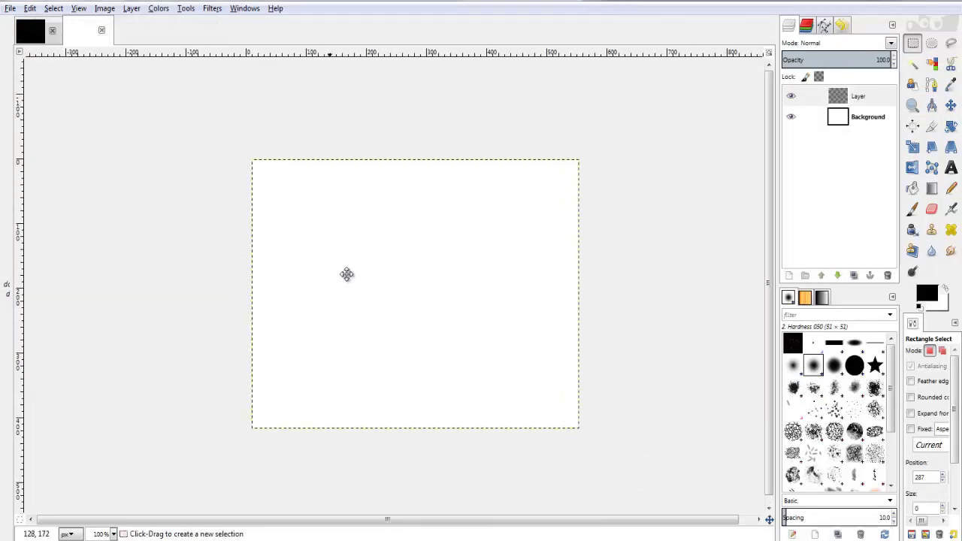
scroll(293, 187, "up", 2, "ctrl")
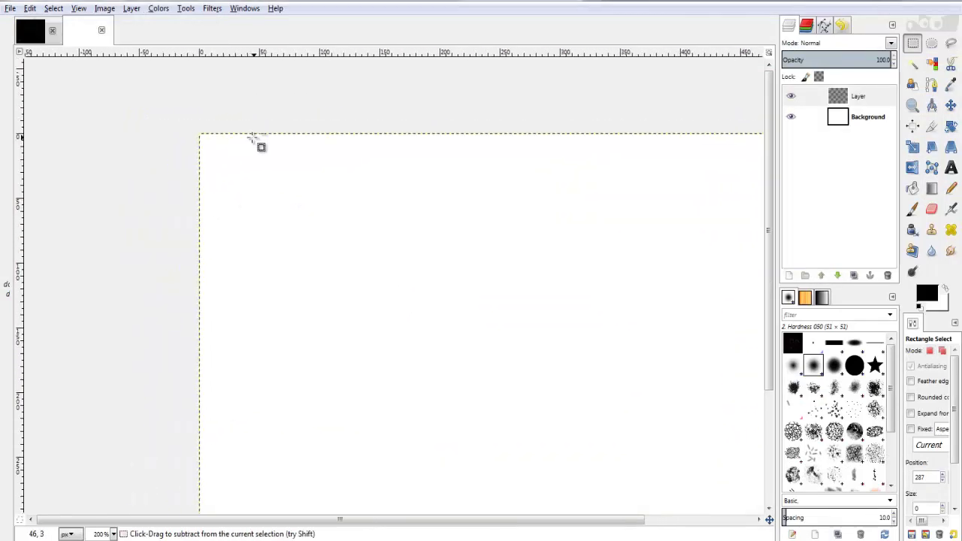
scroll(230, 148, "up", 1, "ctrl")
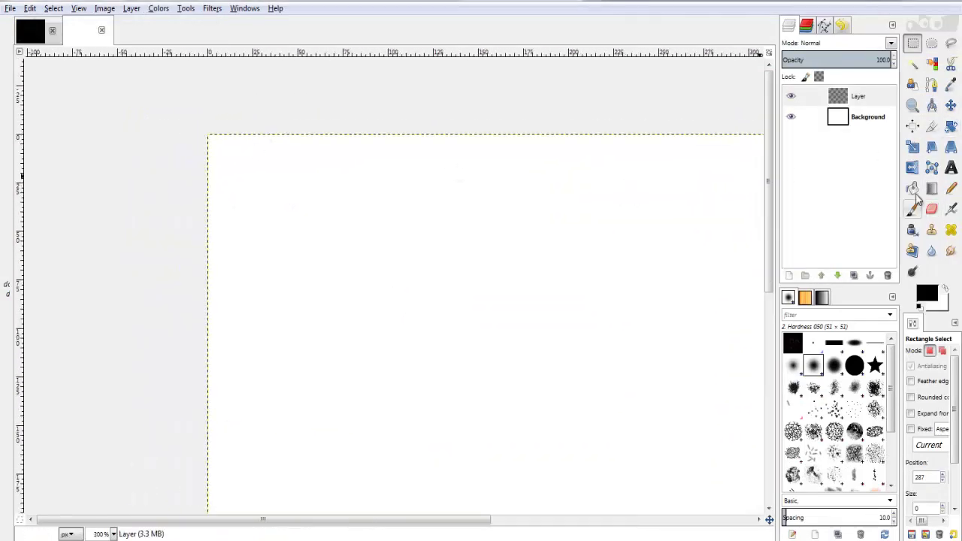
left_click(864, 116)
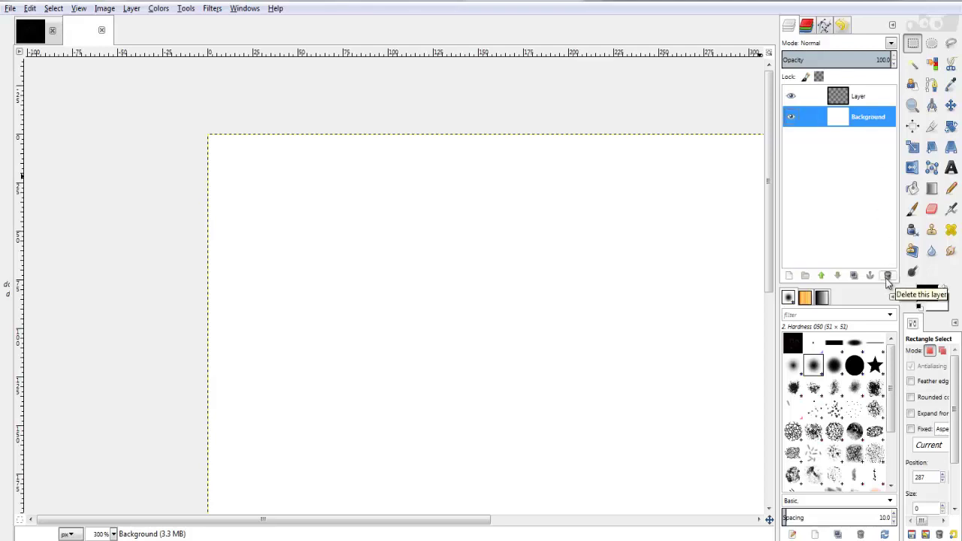
left_click(886, 275)
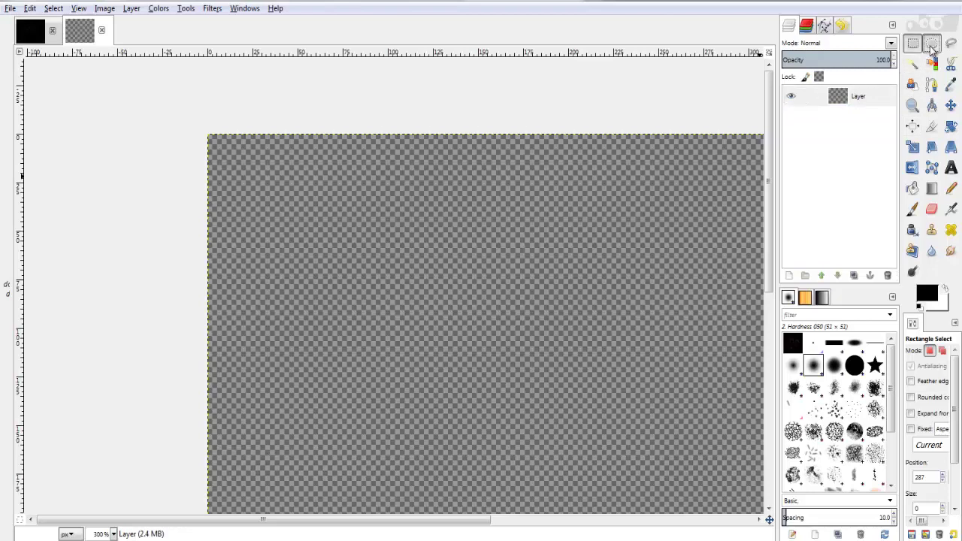
Make a near-circular ellipse selection about 52 px wide in the upper-left corner of the canvas.
left_click(930, 43)
scroll(277, 129, "up", 2, "ctrl")
left_click_drag(278, 163, 356, 308)
scroll(417, 292, "down", 5, "ctrl")
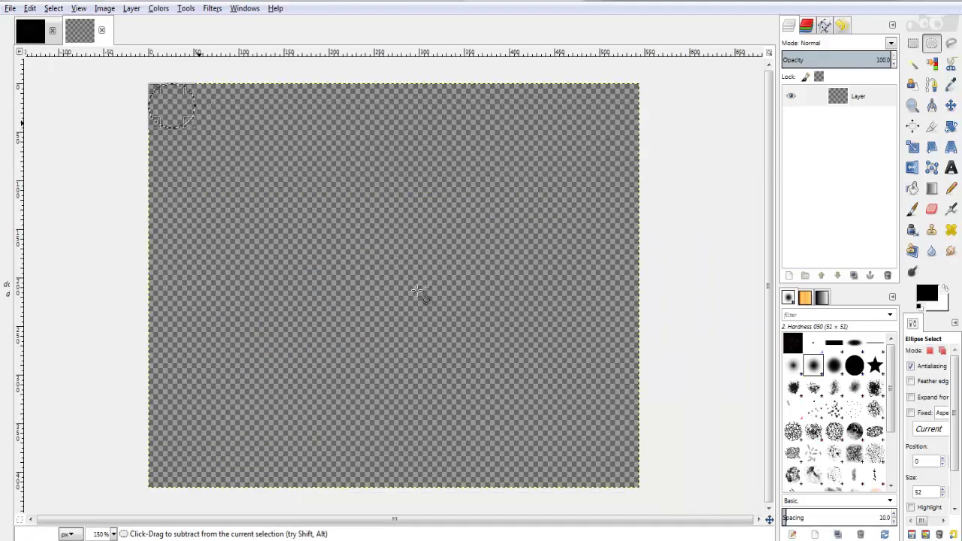
scroll(139, 106, "up", 3, "ctrl")
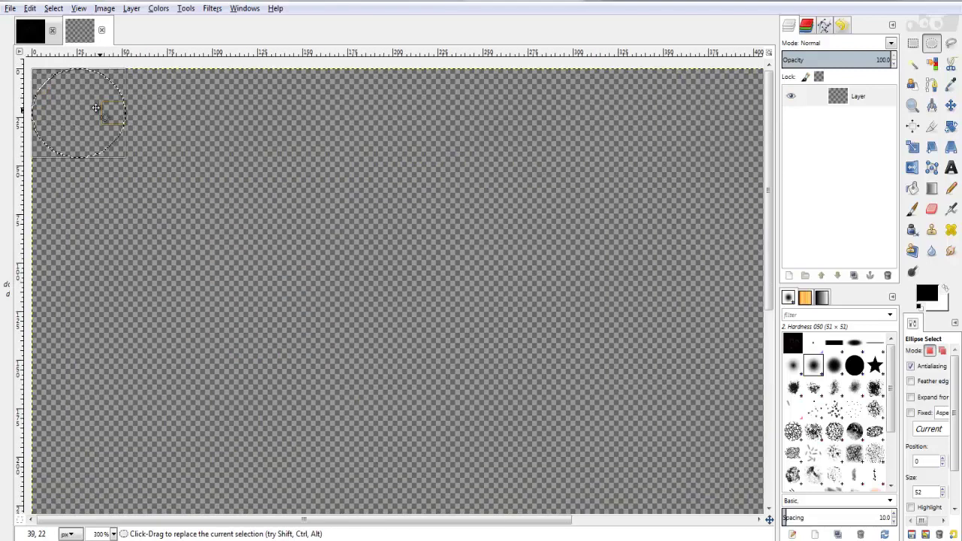
scroll(112, 107, "up", 1, "ctrl")
scroll(296, 145, "up", 1, "ctrl")
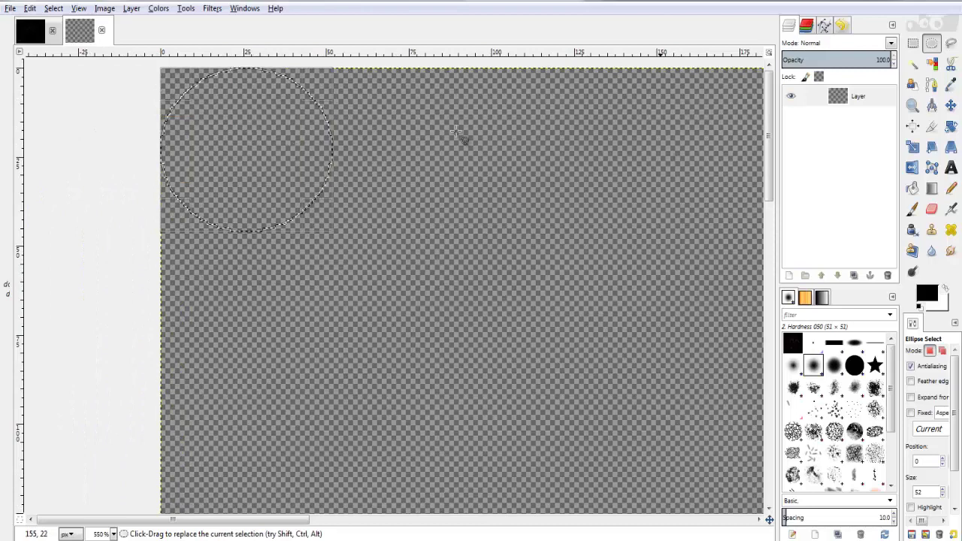
scroll(316, 147, "down", 3, "ctrl")
scroll(306, 157, "down", 3, "ctrl")
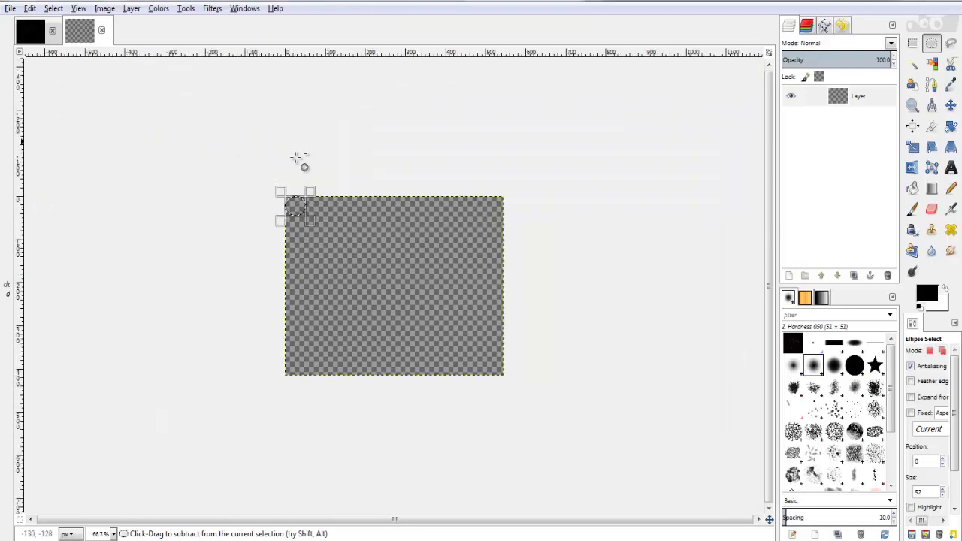
scroll(308, 168, "up", 2, "ctrl")
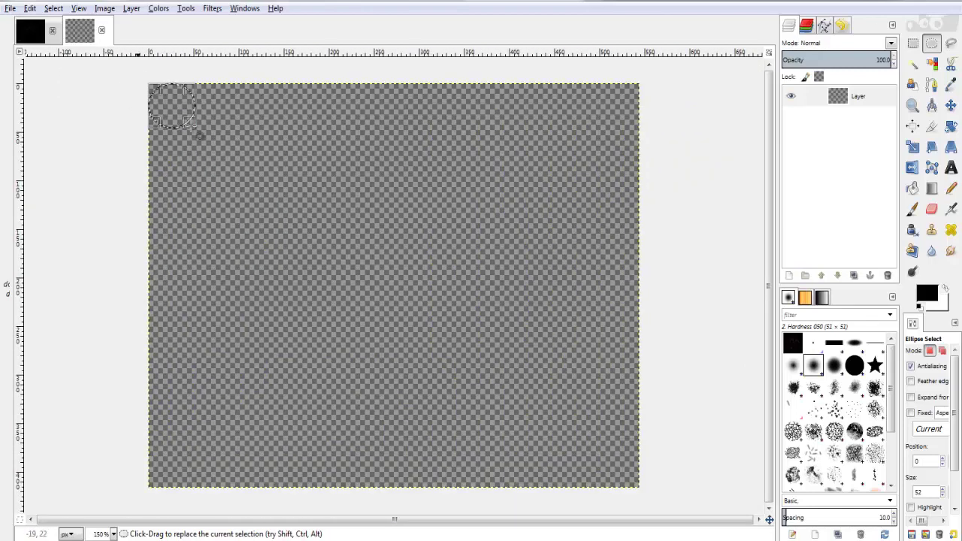
scroll(236, 163, "up", 5, "ctrl")
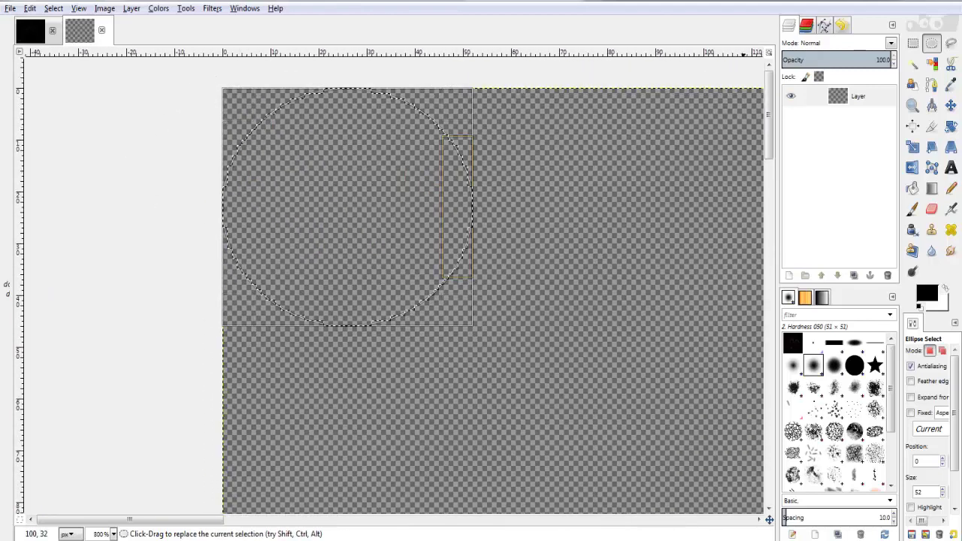
Widen the tool options area and fill the circular selection with black using Bucket Fill.
left_click(911, 188)
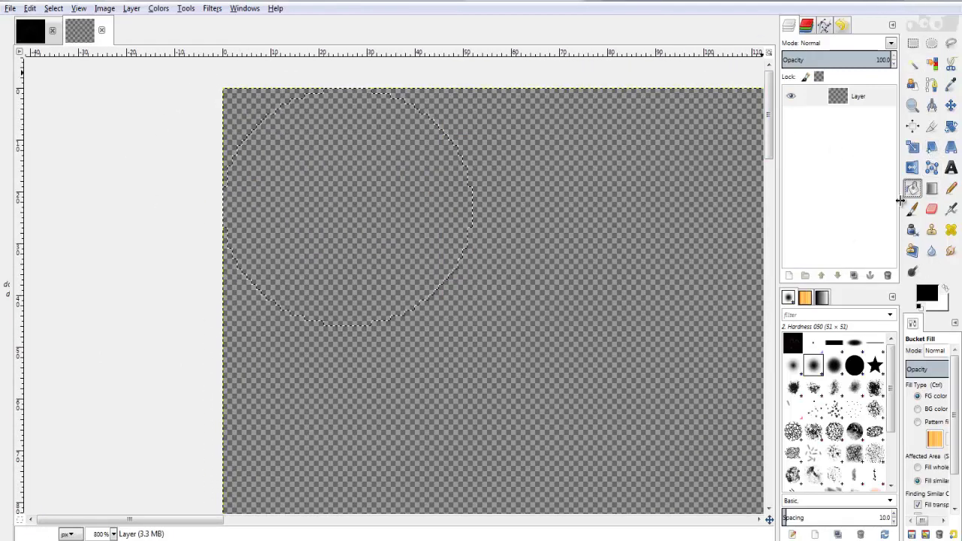
left_click_drag(776, 188, 741, 193)
left_click_drag(888, 174, 862, 175)
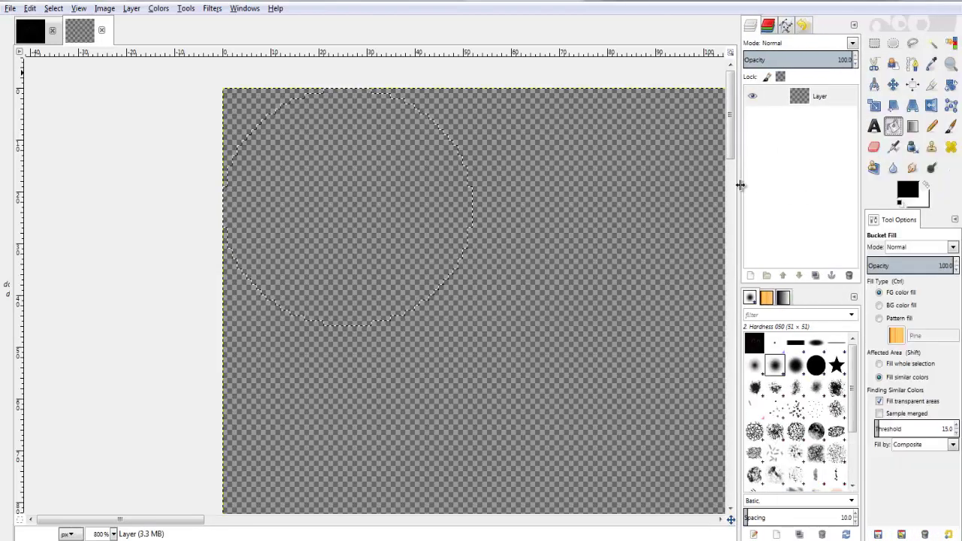
left_click(378, 193)
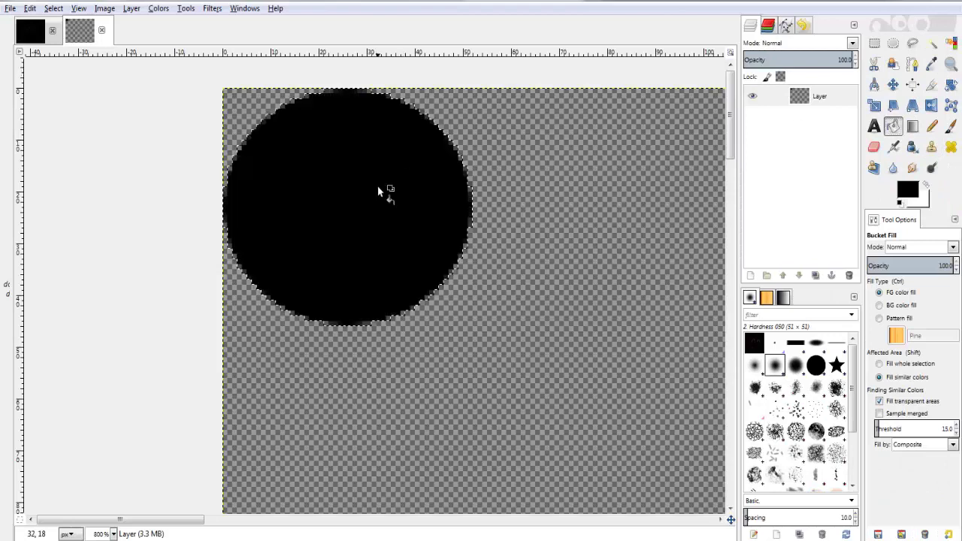
Shrink the circular selection slightly and feather it by 2 px.
mouse_move(438, 233)
left_click(509, 366)
key("Return")
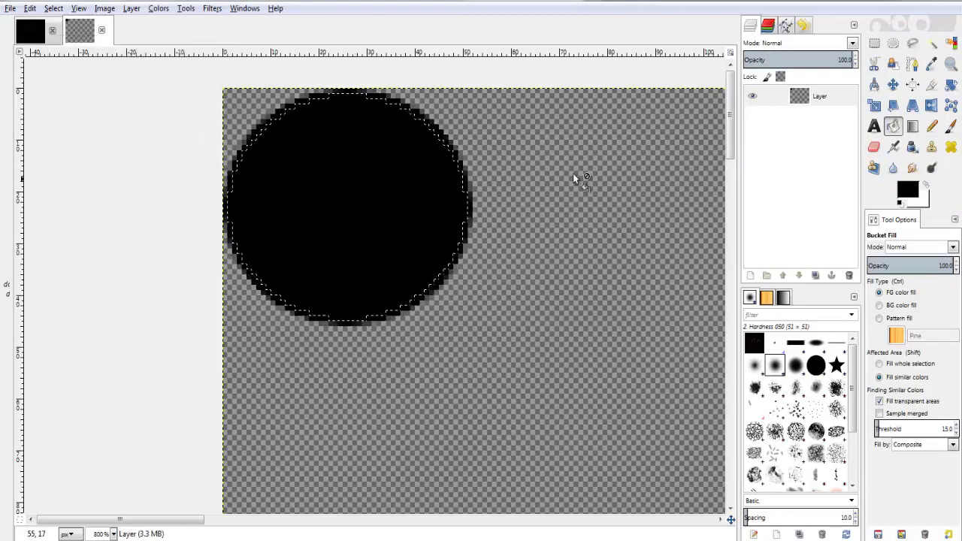
right_click(474, 176)
mouse_move(499, 212)
left_click(578, 327)
type("2")
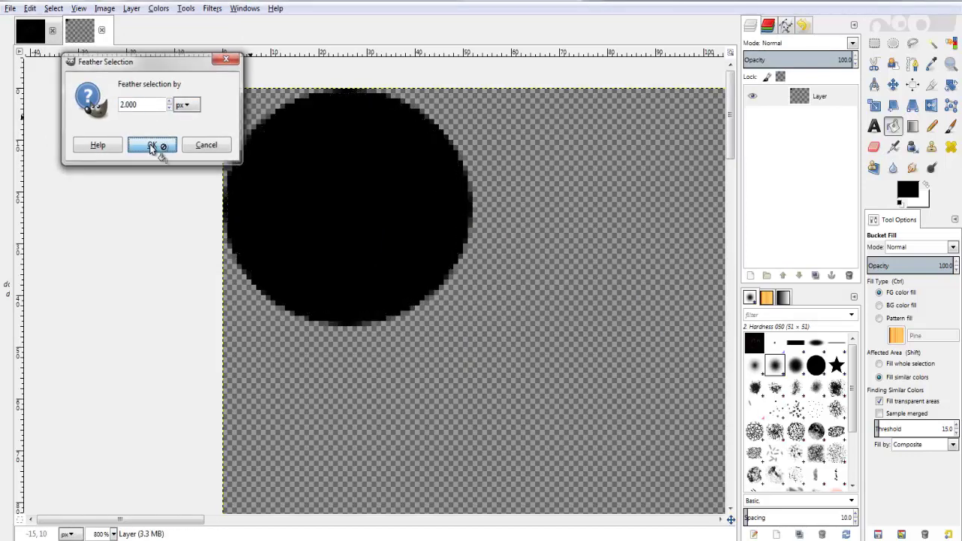
left_click(151, 146)
Set the foreground color to reddish brown a45138 and bucket-fill the feathered selection inside the black circle.
left_click(912, 126)
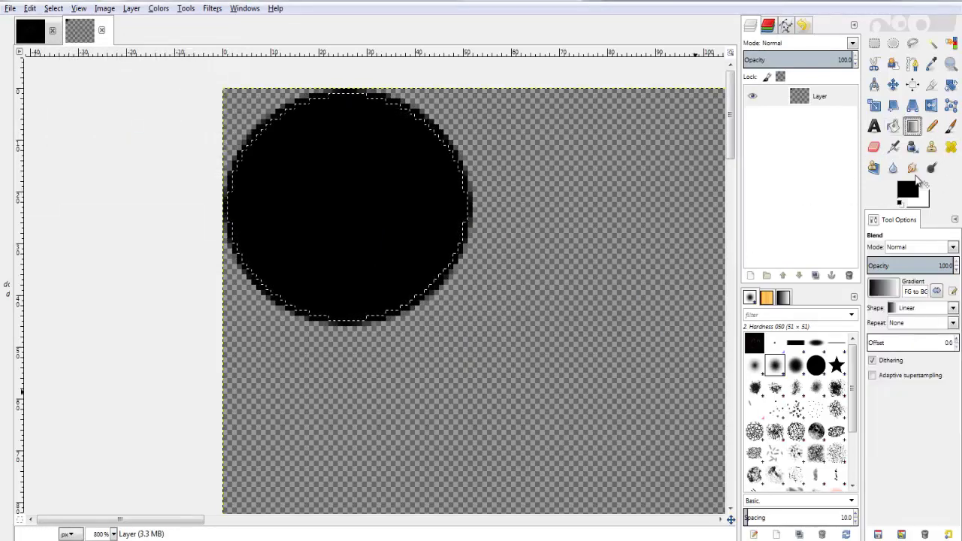
left_click(893, 126)
left_click(906, 190)
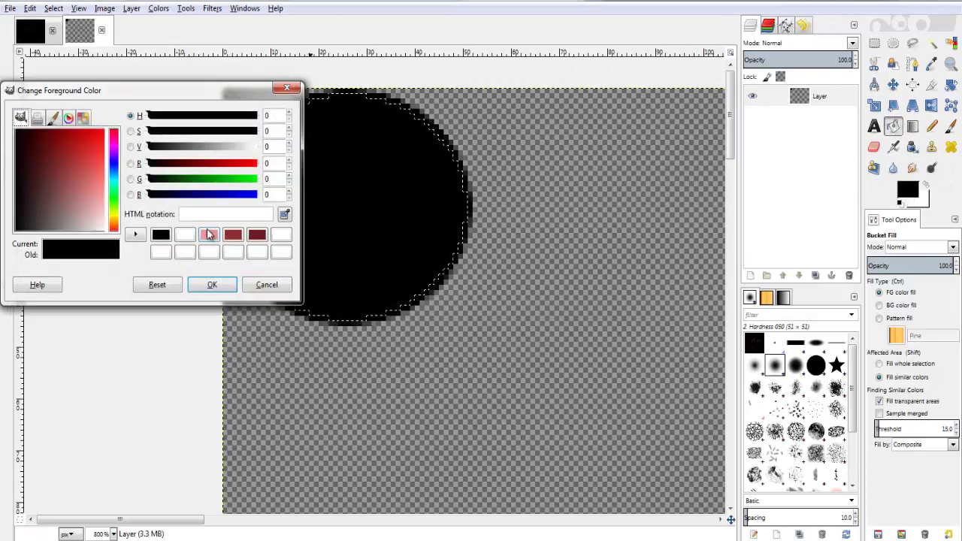
left_click(113, 218)
left_click_drag(64, 154, 98, 184)
left_click(114, 225)
left_click_drag(103, 150, 109, 167)
left_click_drag(114, 225, 120, 235)
left_click_drag(94, 192, 72, 163)
left_click(115, 227)
left_click(114, 230)
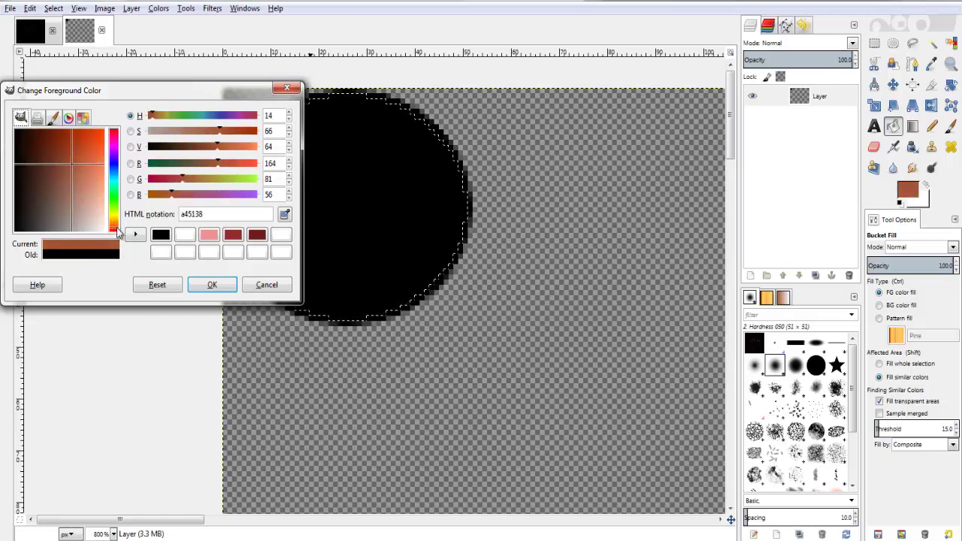
left_click(378, 237)
key("Return")
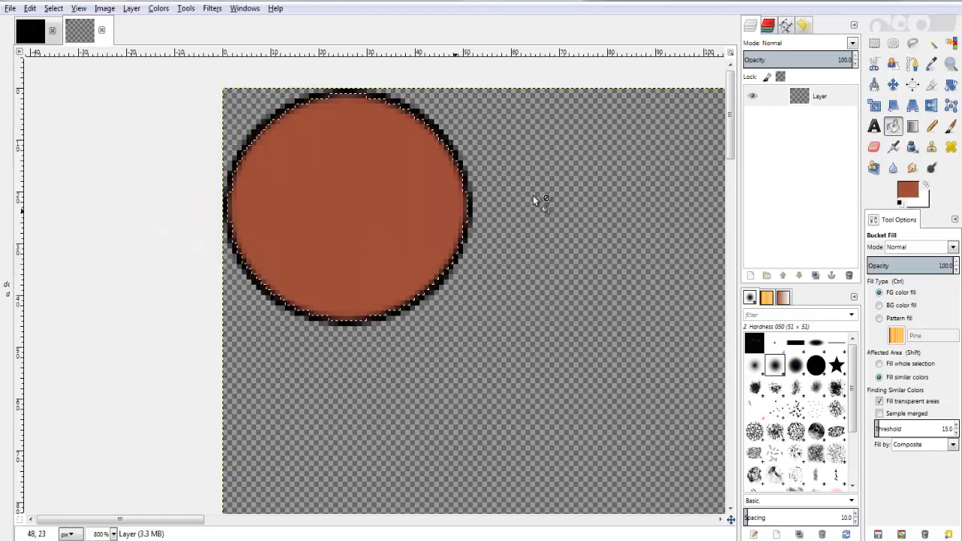
Fill the selected circle with the Sky pattern in Multiply mode and clear the selection.
left_click(903, 320)
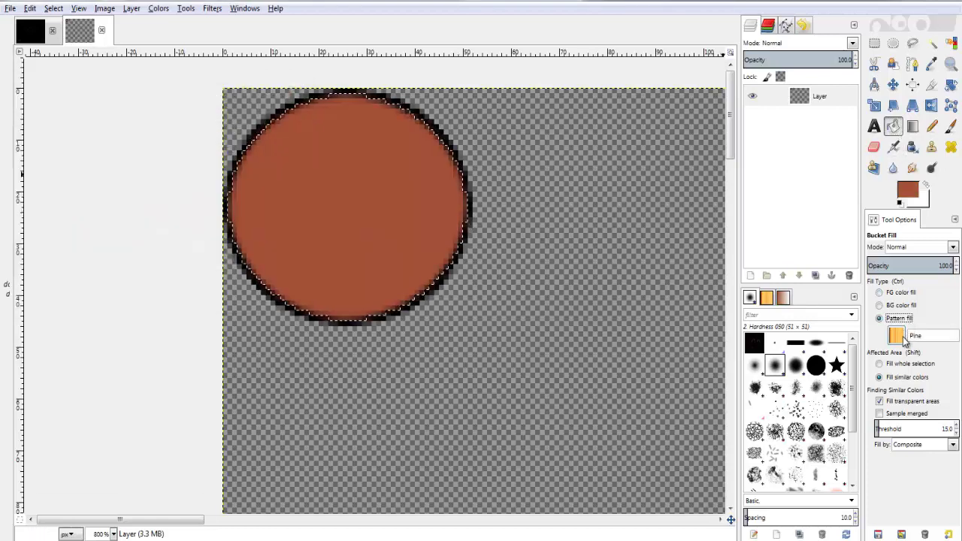
left_click(896, 337)
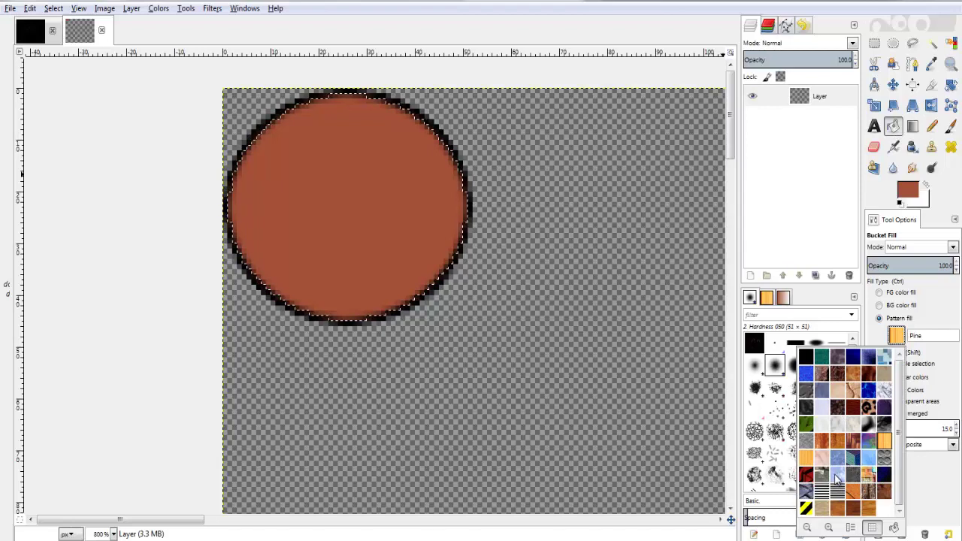
left_click(836, 476)
left_click(921, 248)
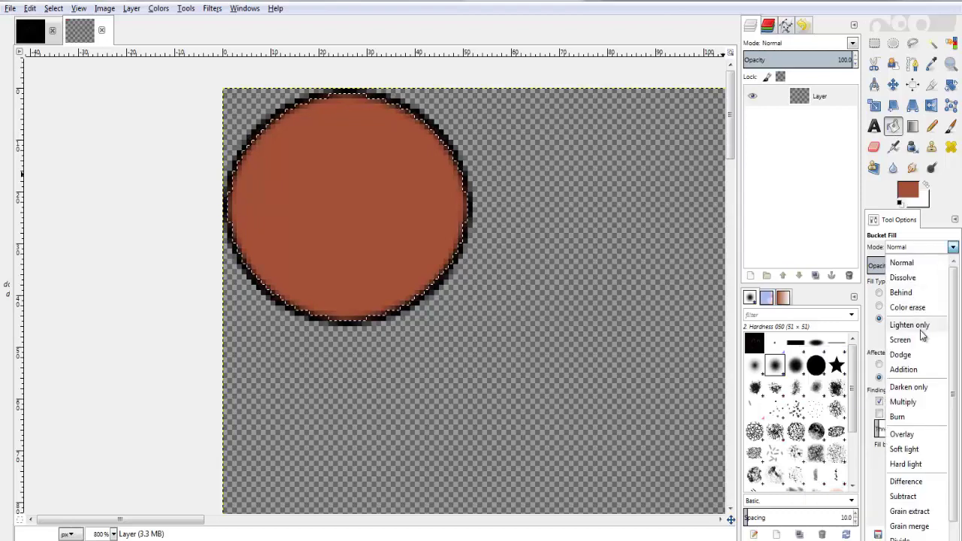
left_click(915, 401)
left_click(453, 180)
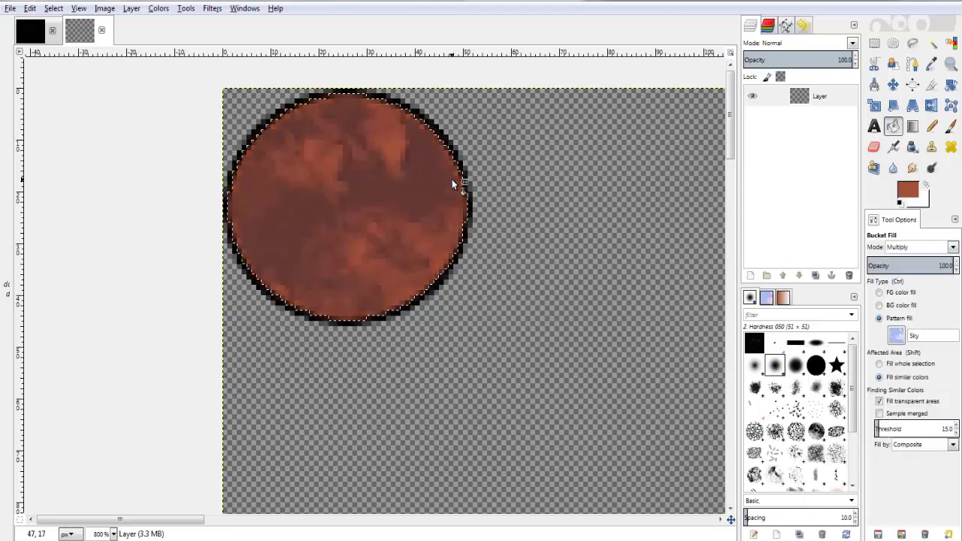
left_click(873, 43)
left_click(567, 221)
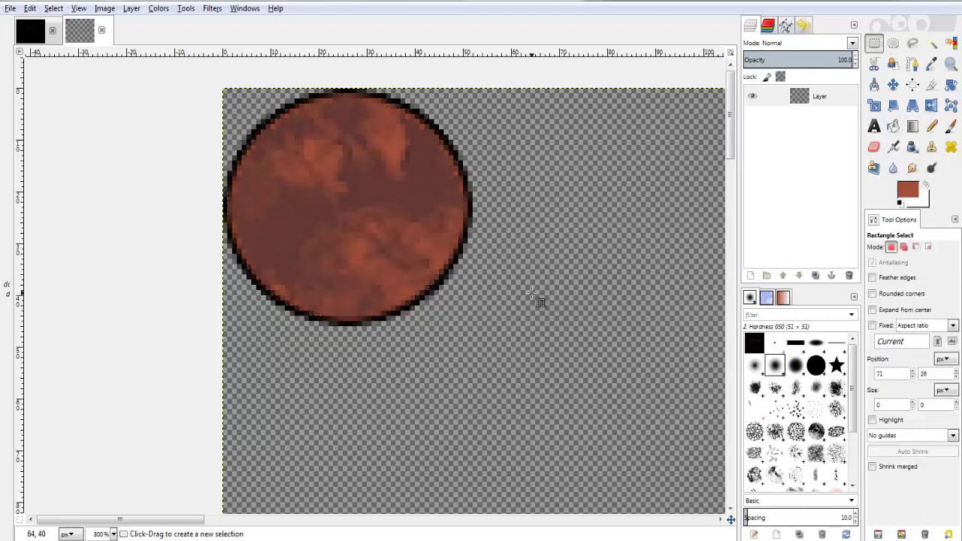
Duplicate the layer holding the textured circle, hide the original, and make the duplicate the active layer.
scroll(466, 295, "down", 4, "ctrl")
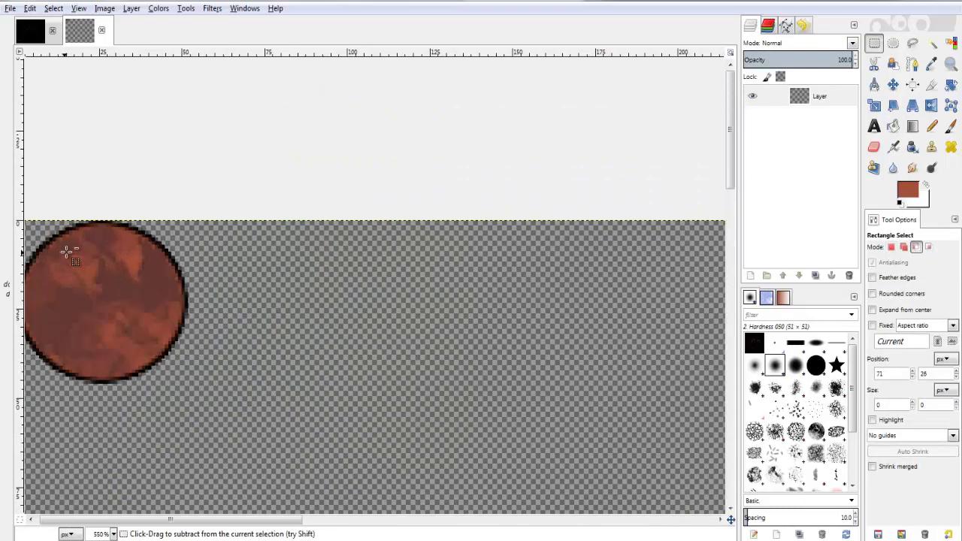
scroll(75, 256, "up", 5, "ctrl")
scroll(324, 235, "down", 6, "ctrl")
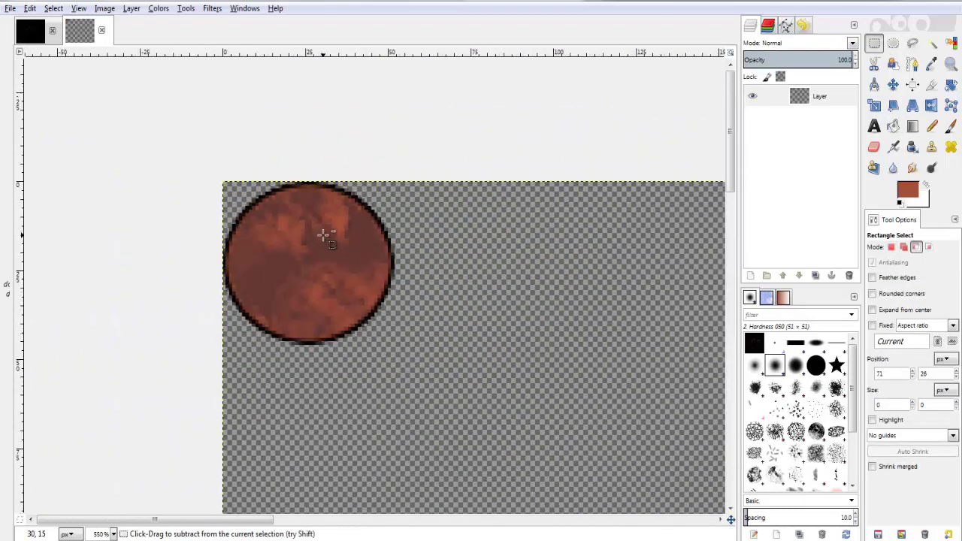
scroll(174, 131, "up", 6, "ctrl")
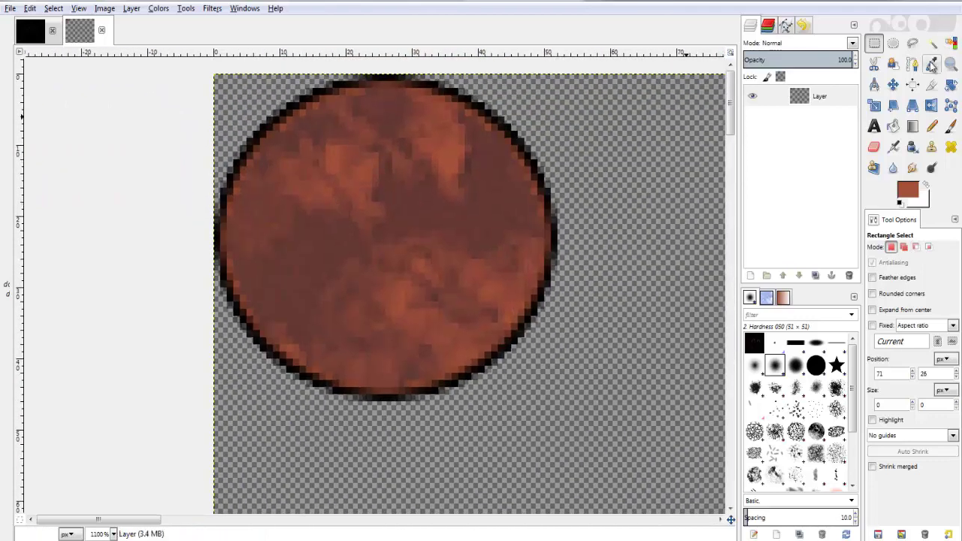
left_click(912, 45)
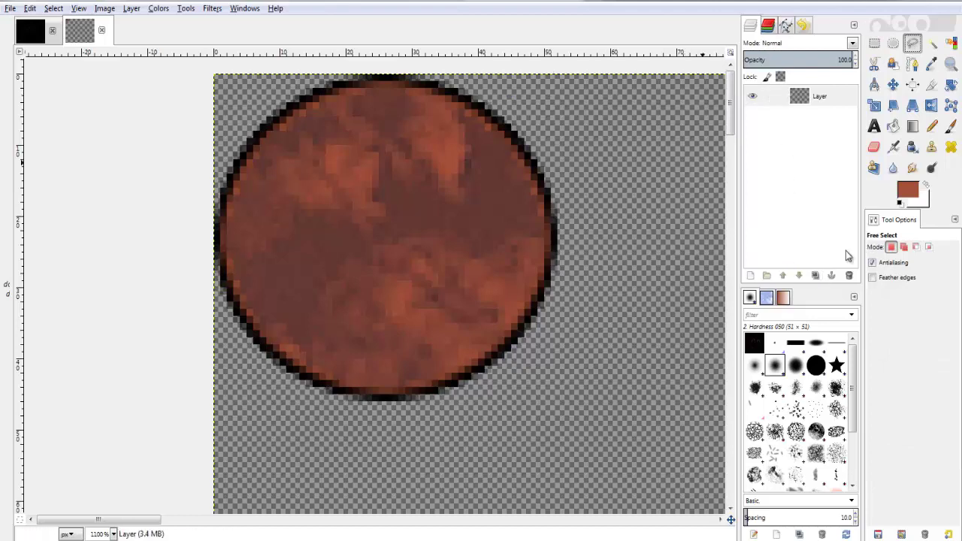
left_click(816, 276)
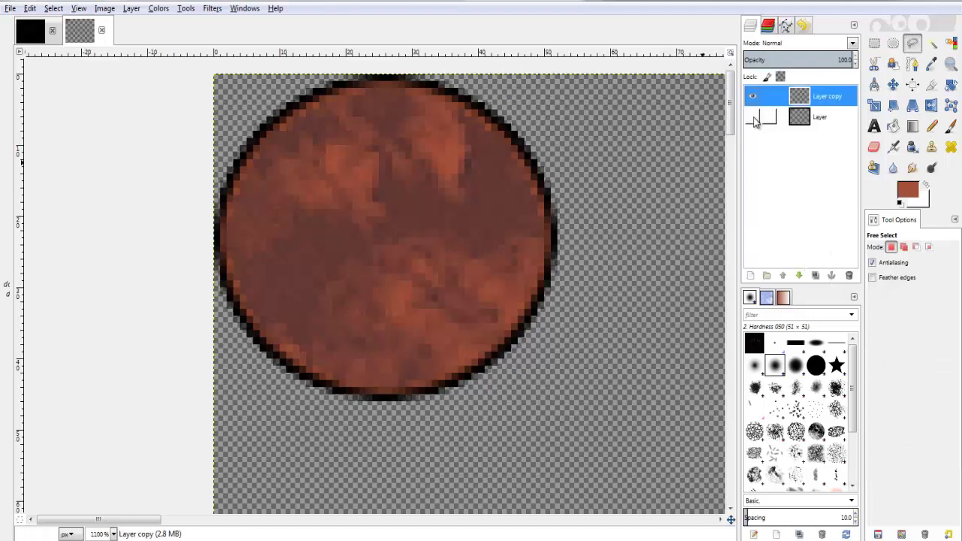
left_click(805, 119)
left_click(823, 96)
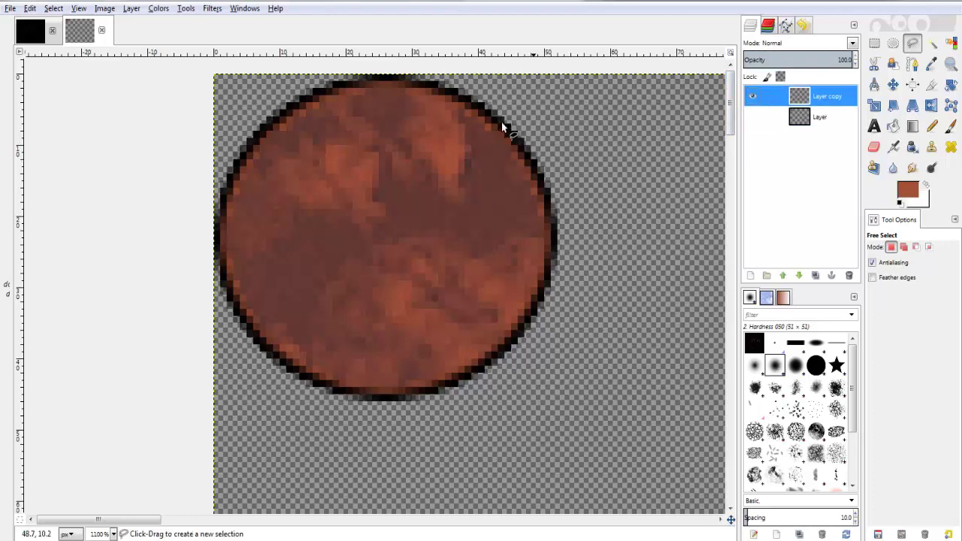
Cut a V-shaped notch from the circle's upper edge to near its center on Layer copy using a polygonal Free Select outline.
left_click(467, 97)
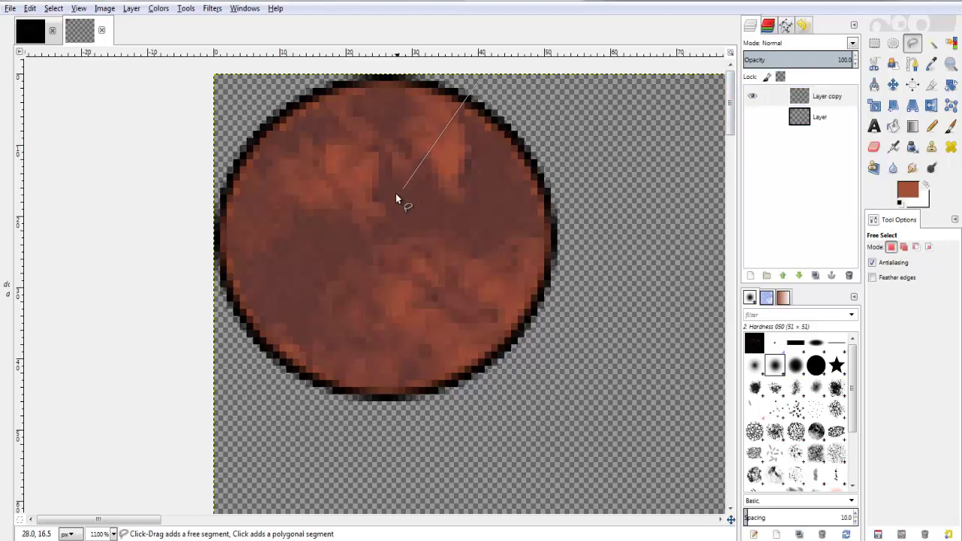
left_click(392, 200)
left_click(297, 59)
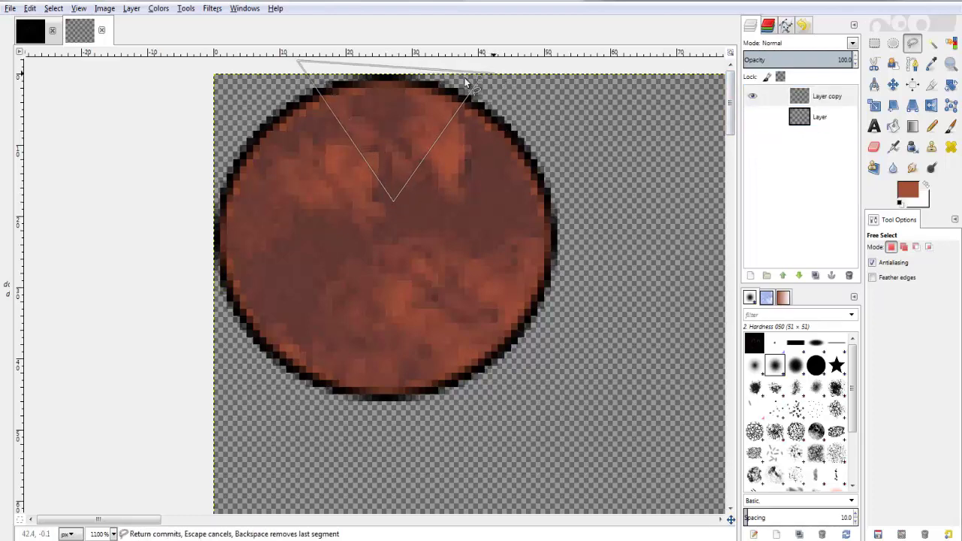
left_click(467, 96)
key("Delete")
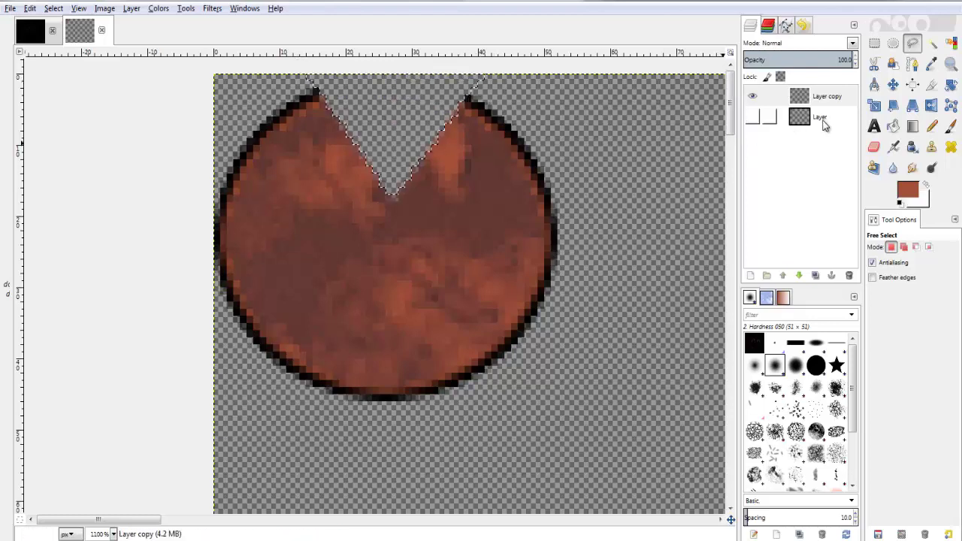
Duplicate the original full-circle layer and raise the duplicate above the notched copy.
left_click(823, 121)
left_click(815, 276)
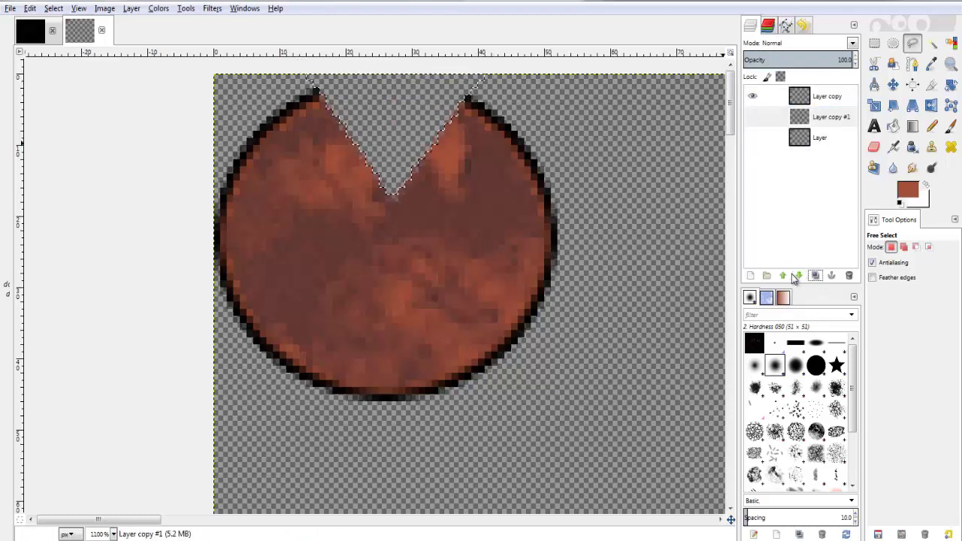
left_click(784, 276)
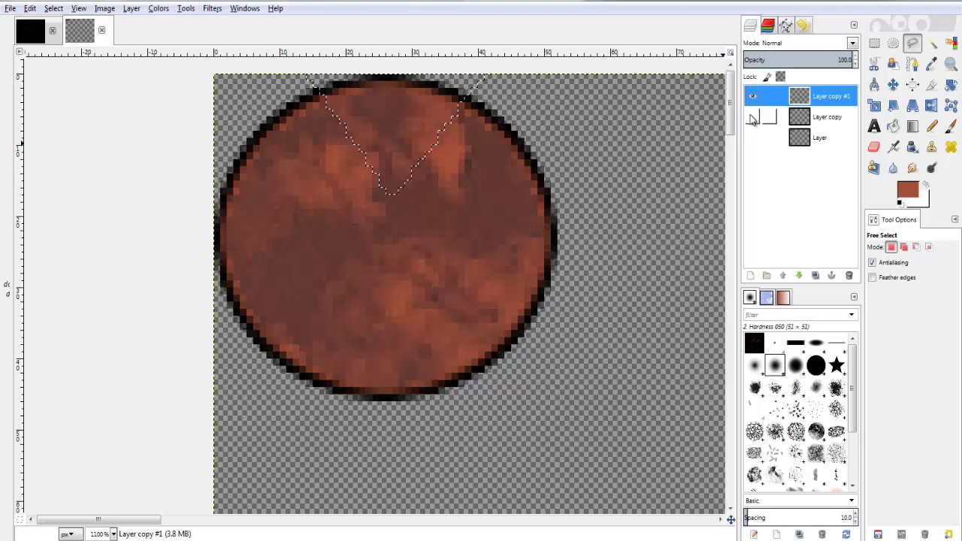
Make five more duplicates of the full-circle layer and leave only Layer copy #1 visible and active.
left_click(815, 275)
left_click(815, 276)
left_click(815, 276)
left_click(815, 275)
left_click(815, 276)
left_click_drag(752, 199, 752, 124)
left_click(752, 96)
left_click(815, 220)
left_click(815, 199)
left_click(752, 199)
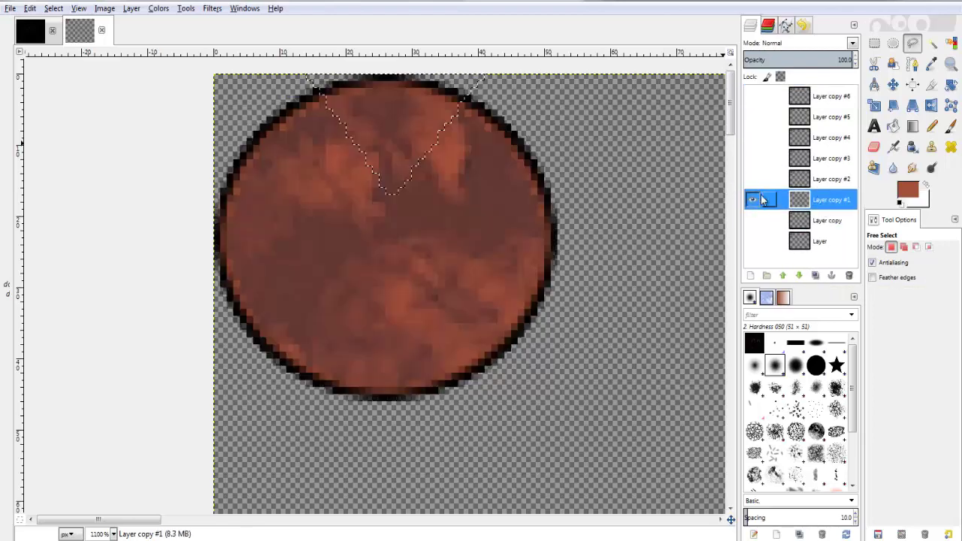
Outline the upper-right wedge of the circle with Free Select and delete it from Layer copy #1.
left_click(875, 44)
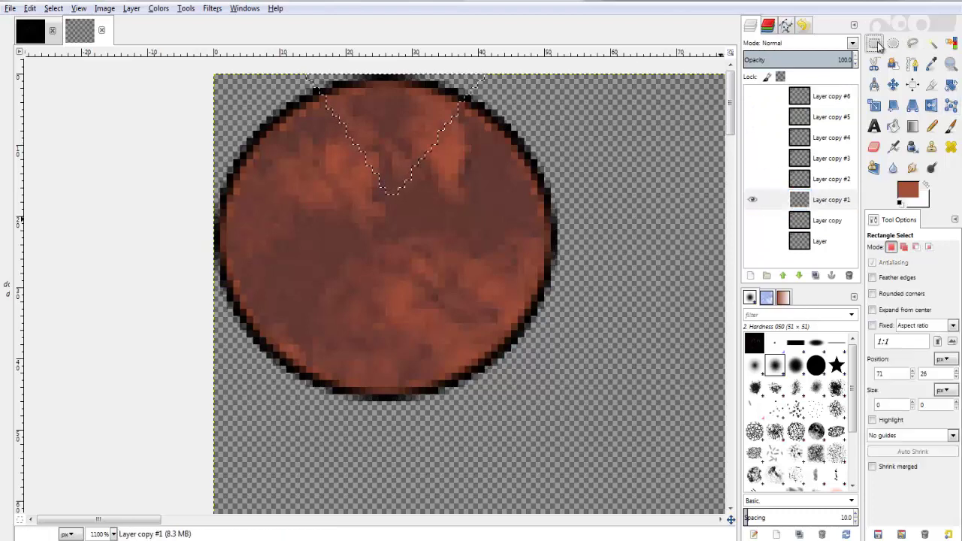
left_click(931, 44)
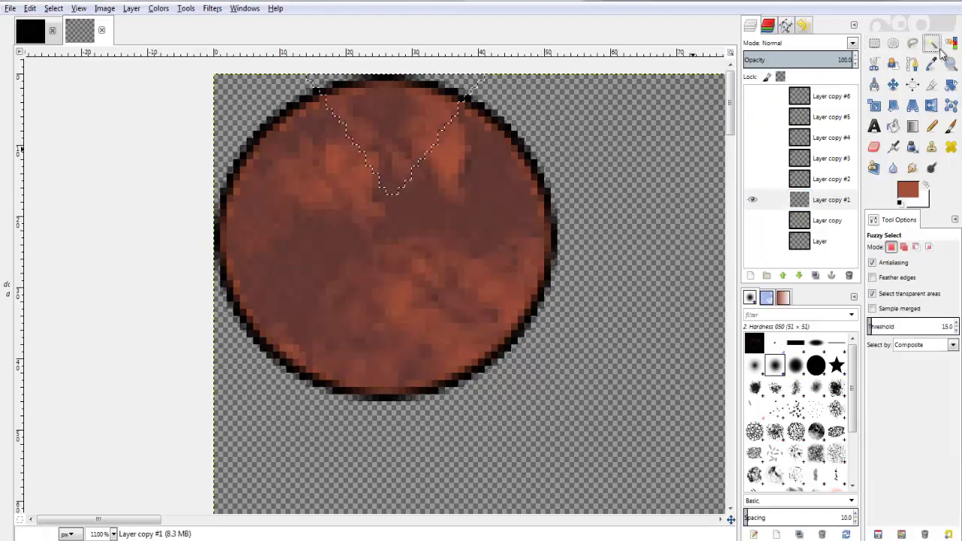
left_click(912, 44)
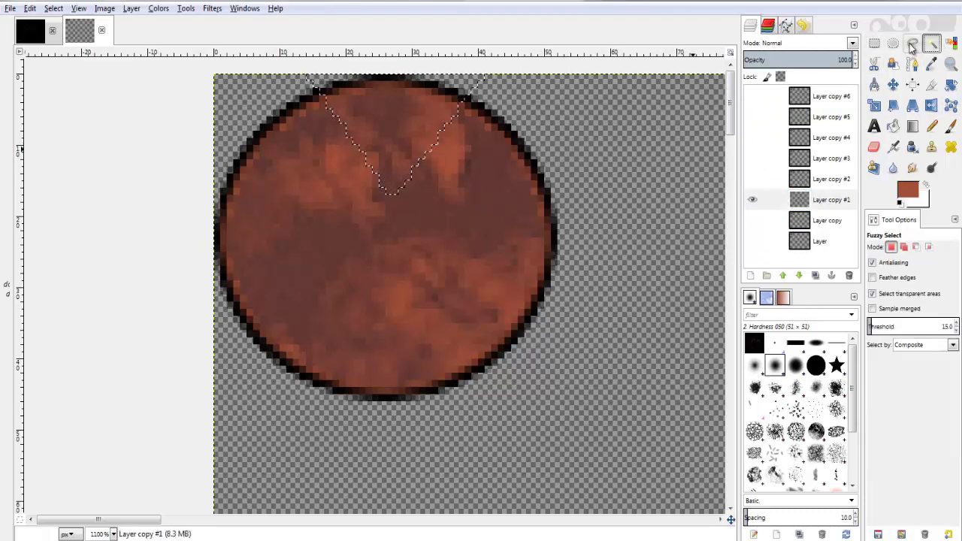
left_click(485, 78)
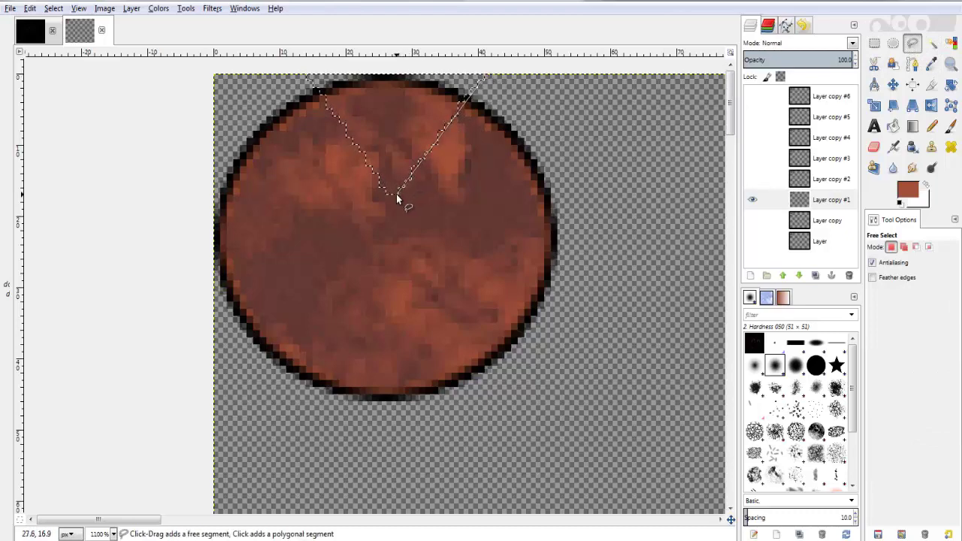
left_click(396, 193)
left_click(589, 225)
left_click(485, 76)
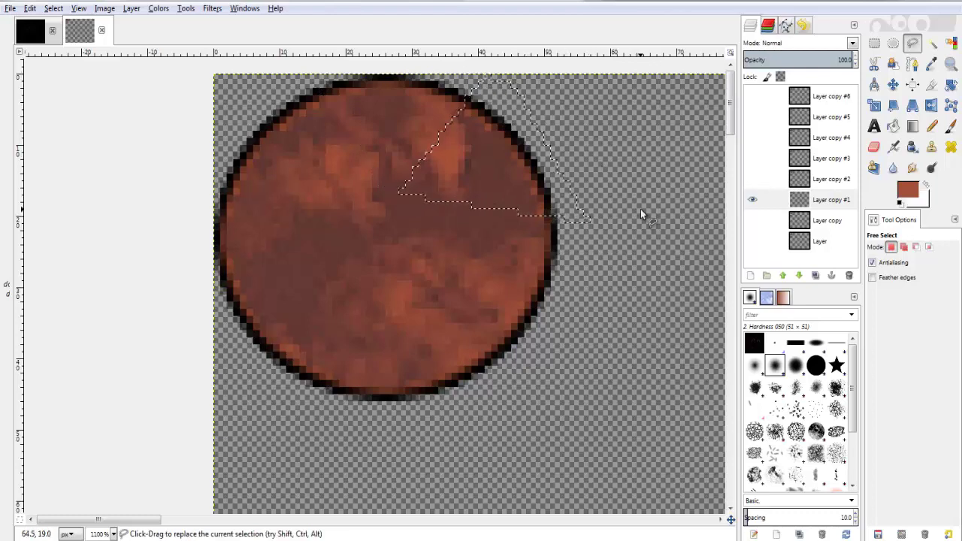
key("Delete")
Show Layer copy #2 instead of Layer copy #1 and delete the circle's lower-right wedge from it with Free Select.
left_click(752, 199)
left_click(752, 179)
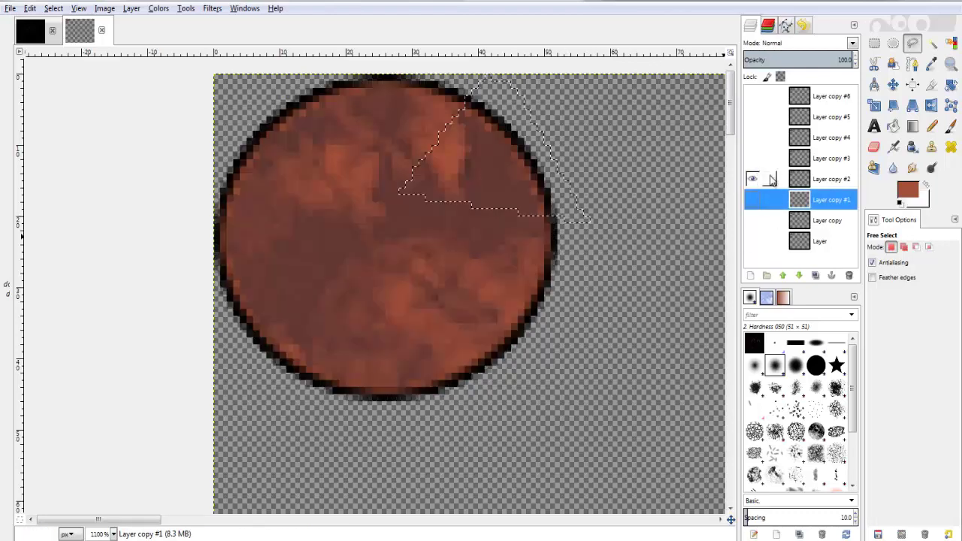
left_click(821, 180)
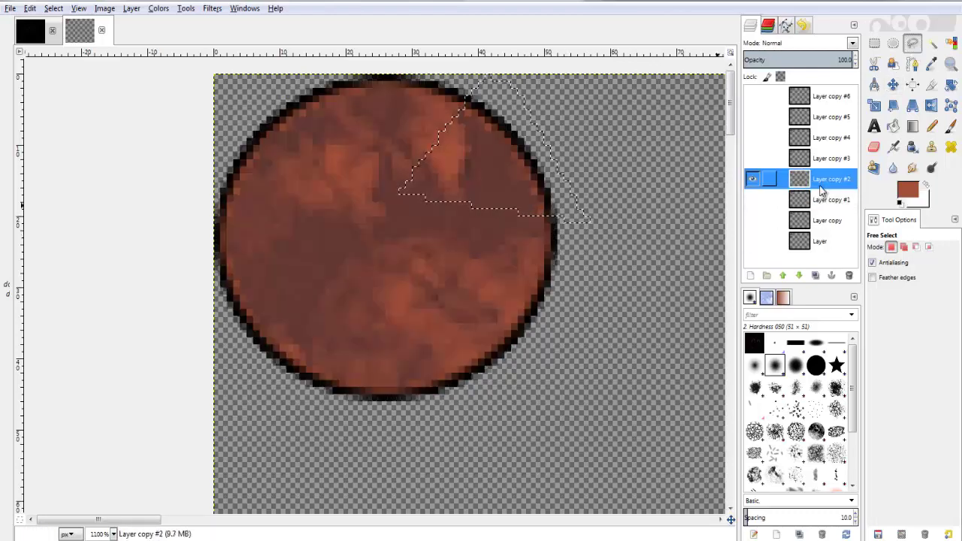
left_click(558, 221)
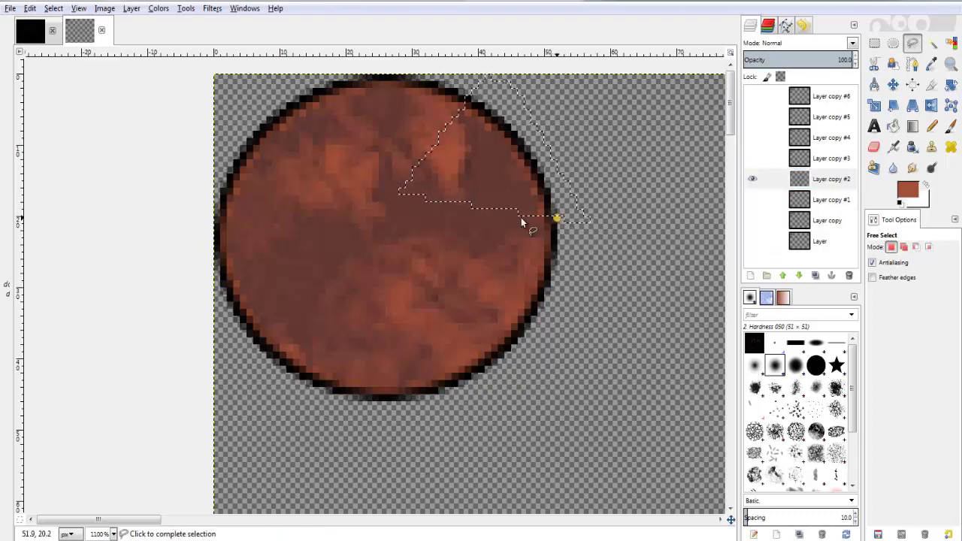
left_click(398, 194)
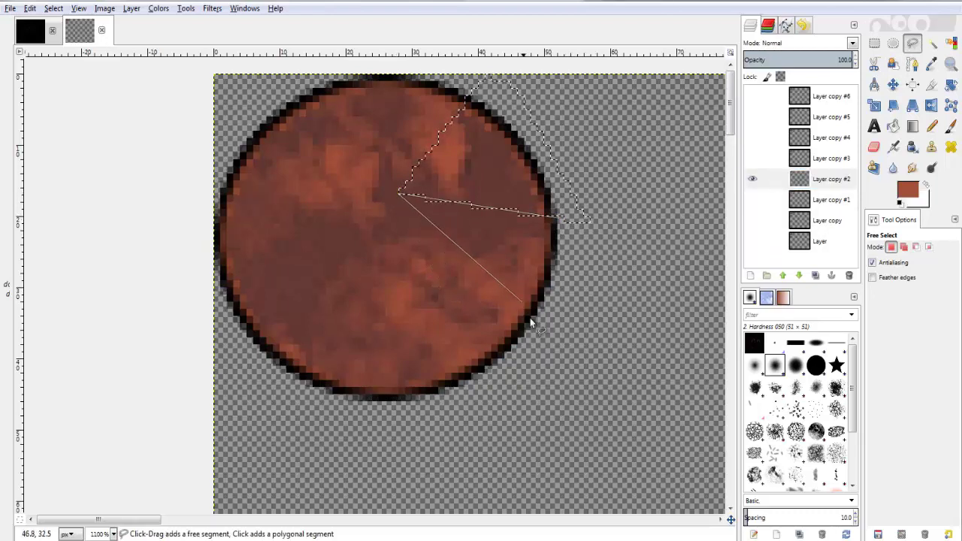
left_click(517, 385)
left_click(560, 217)
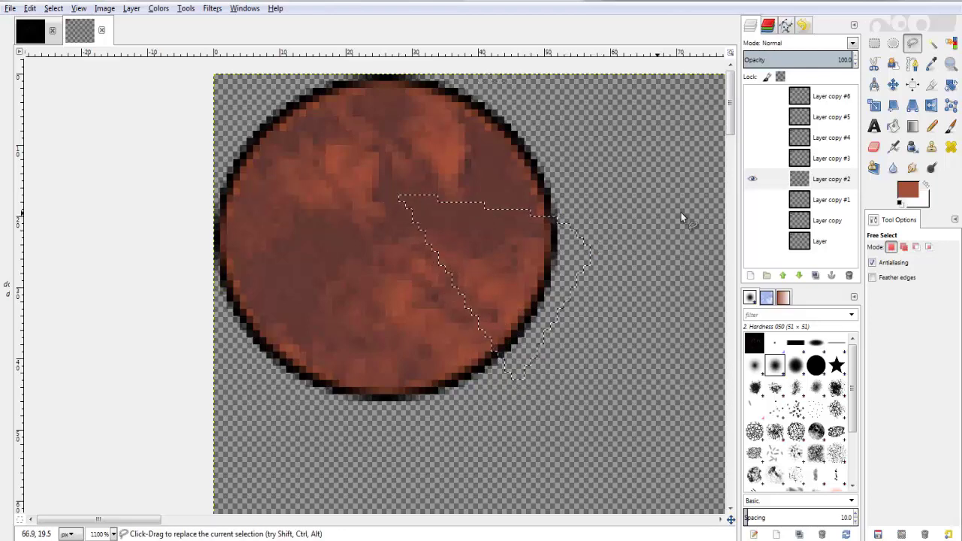
key("Delete")
Toggle the visibility of the lower layers to compare the wedge cuts on Layer copy and Layer copy #1.
left_click(752, 157)
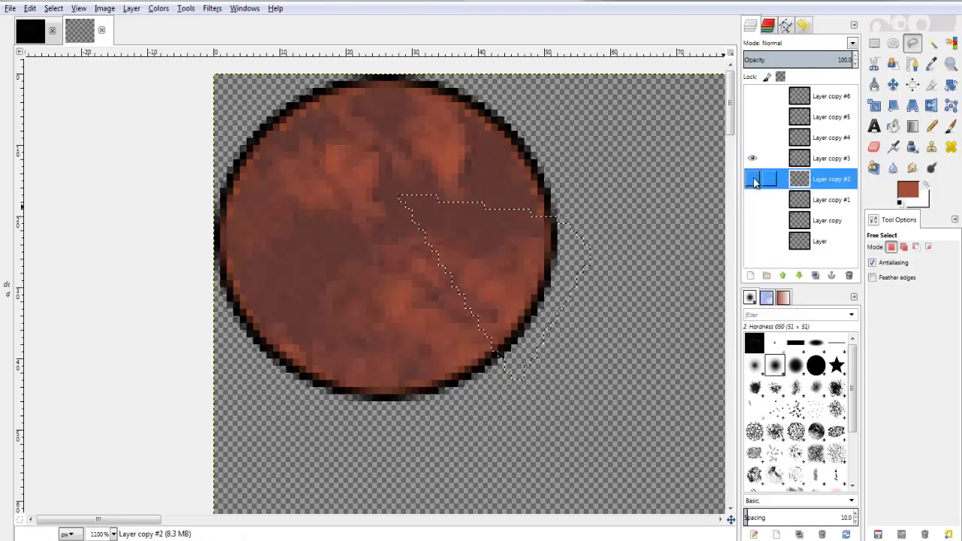
left_click_drag(751, 161, 753, 240)
left_click_drag(752, 199, 752, 179)
left_click(809, 227)
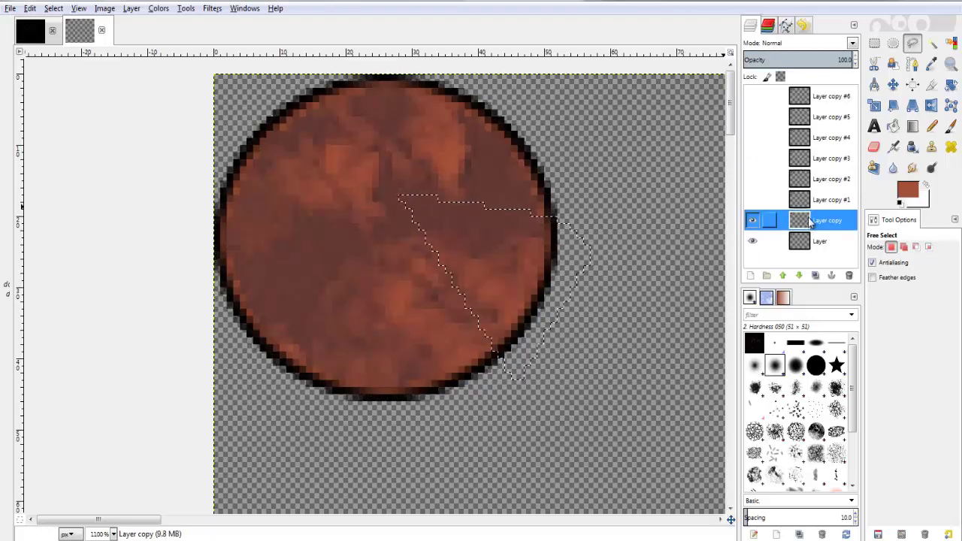
double_click(753, 241)
left_click(752, 220)
left_click(754, 237)
left_click(751, 199)
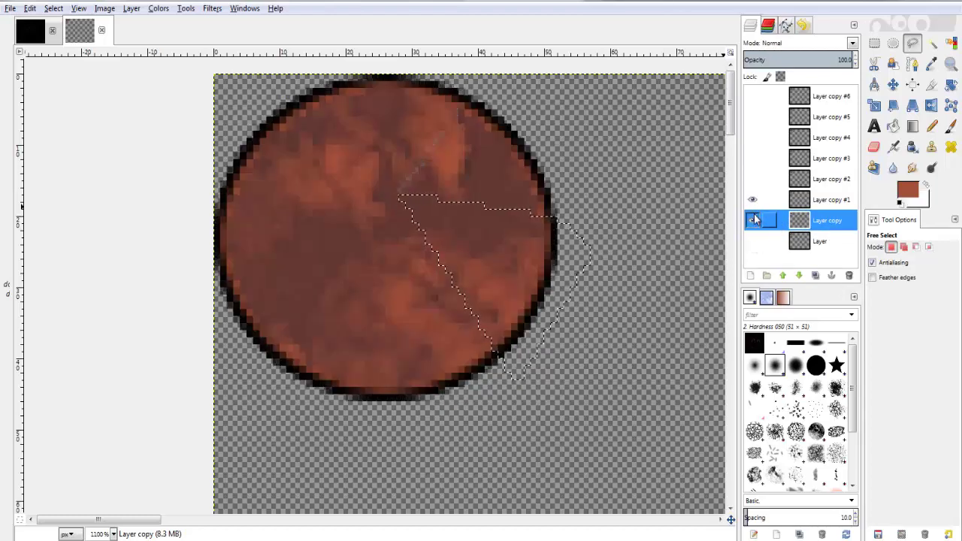
left_click(753, 206)
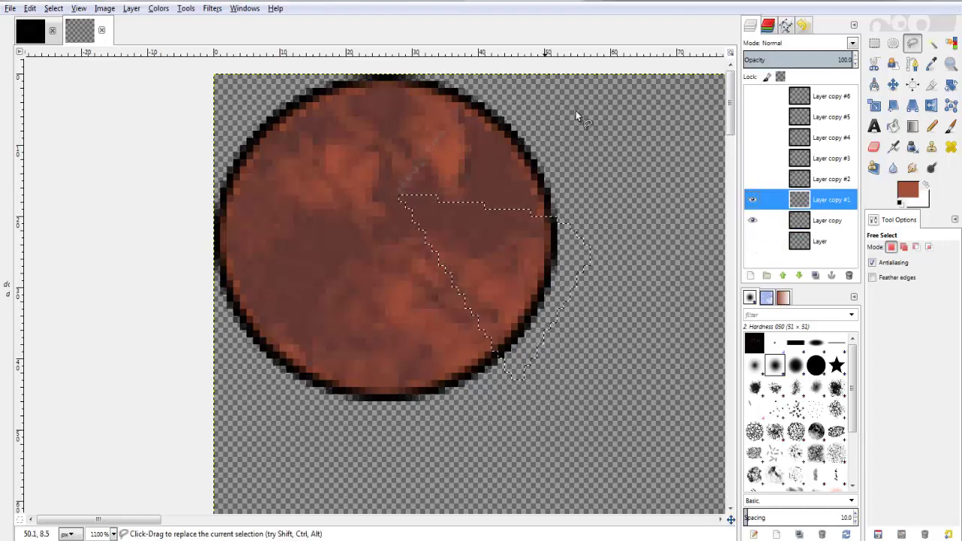
left_click(752, 199)
left_click(752, 220)
left_click(752, 219)
left_click(752, 199)
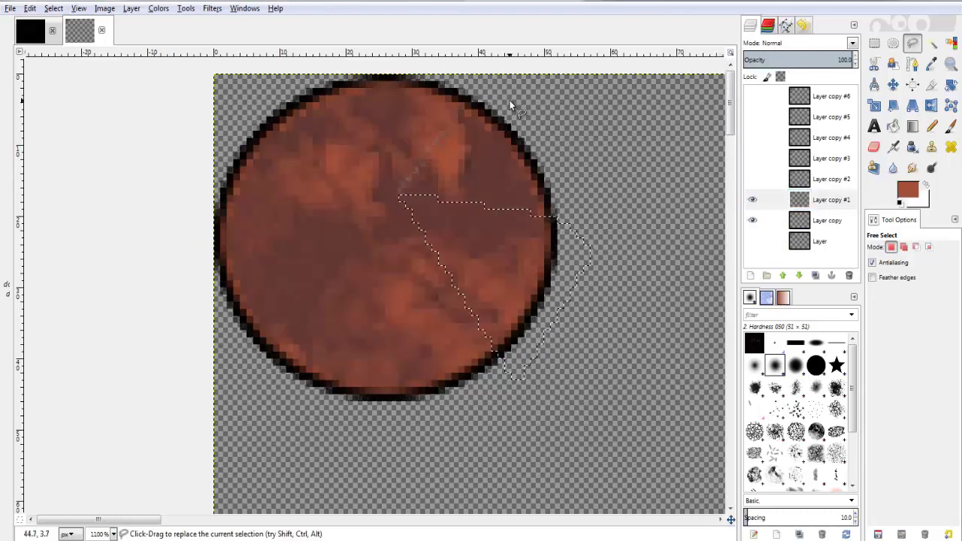
Clear the old selection and outline the upper-right wedge again with Free Select on Layer copy #1.
left_click(478, 87)
left_click(873, 43)
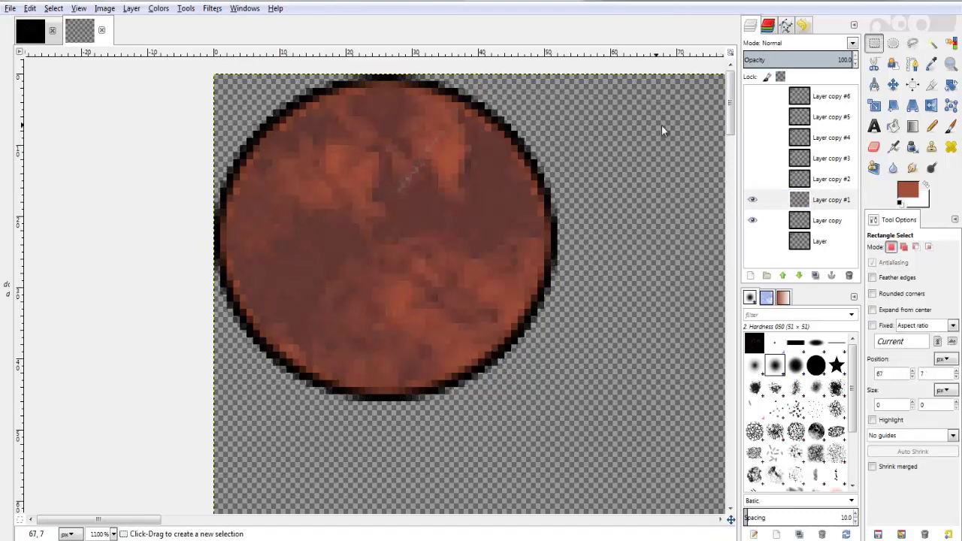
left_click(911, 43)
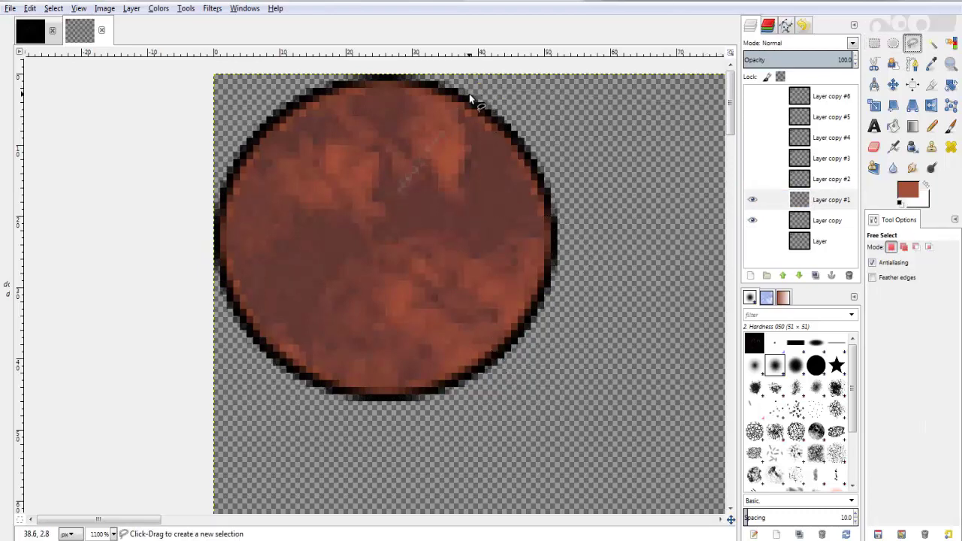
left_click(466, 94)
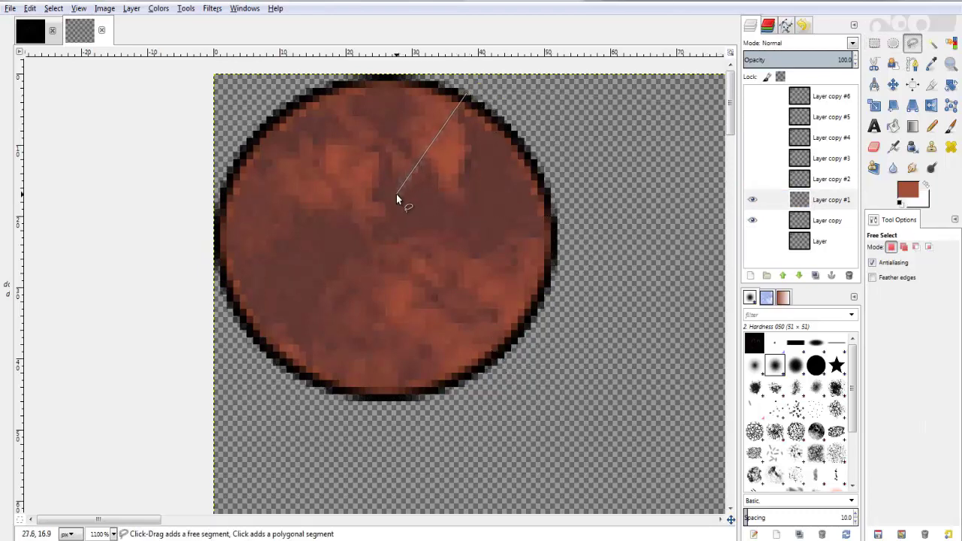
left_click(395, 194)
left_click(587, 214)
left_click(465, 95)
key("Return")
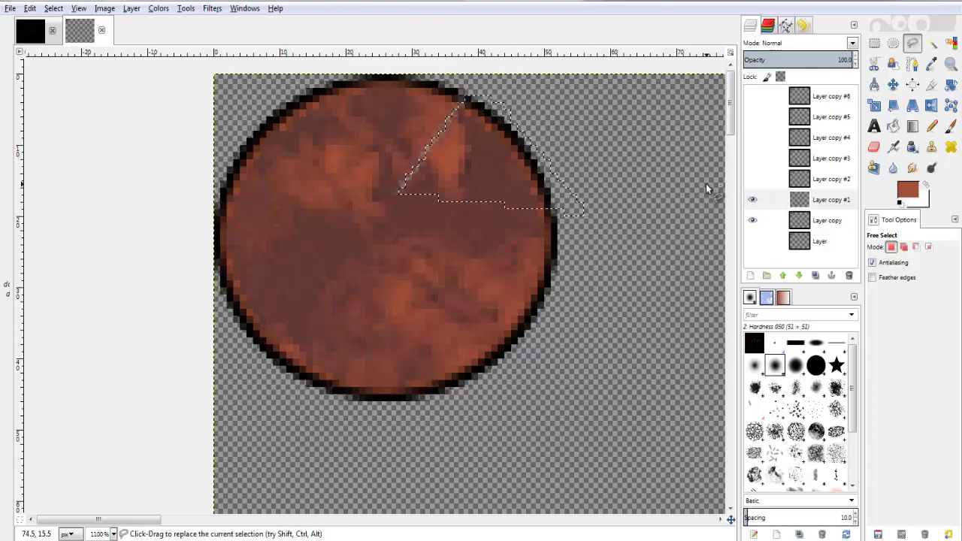
key("Page_Up")
key("Page_Up")
key("Page_Up")
key("Page_Up")
key("Page_Up")
key("Page_Down")
key("Page_Down")
key("Page_Down")
key("Page_Down")
key("Page_Down")
key("Page_Down")
key("Page_Up")
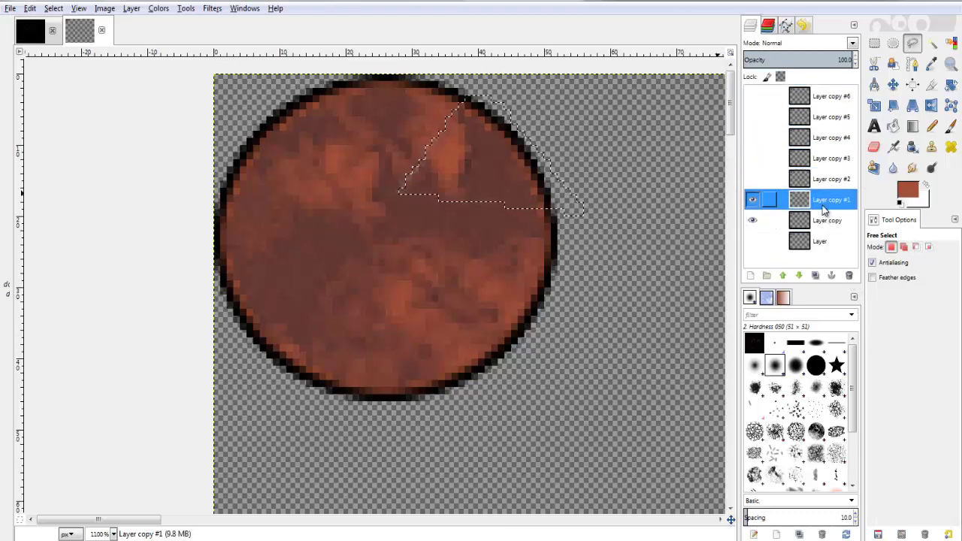
Delete Layer copy #1 through Layer copy #6, keeping only the notched copy and the original circle layer.
key("Page_Up")
key("Page_Up")
key("Page_Up")
key("Page_Up")
key("Page_Up")
left_click(852, 276)
left_click(852, 277)
left_click(852, 276)
left_click(852, 277)
left_click(852, 277)
left_click(855, 278)
Clear the wedge selection and hide the original full-circle layer.
left_click(752, 96)
left_click(752, 117)
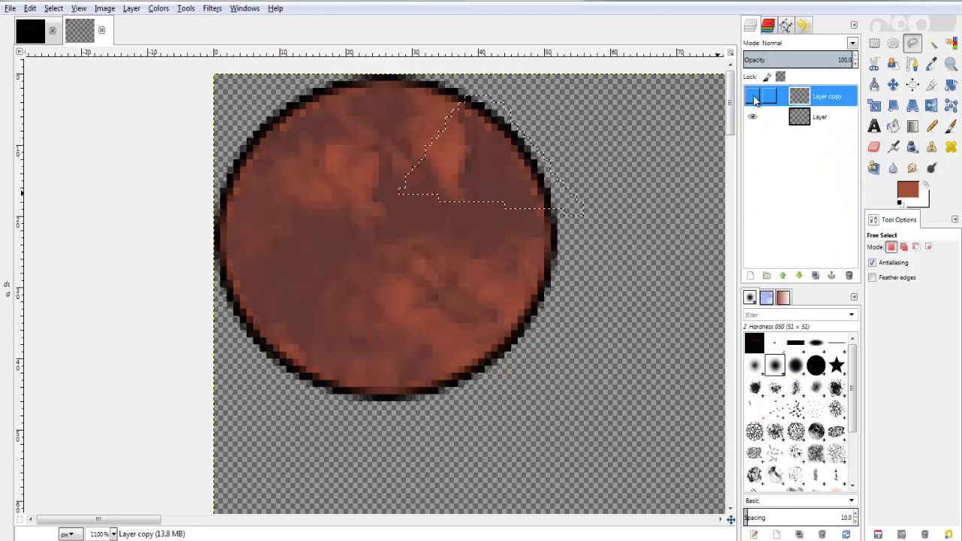
left_click(752, 117)
key("r")
left_click(752, 116)
left_click(752, 116)
Show the notched layer, duplicate it, and hide the notched layer underneath the new copy.
left_click(752, 96)
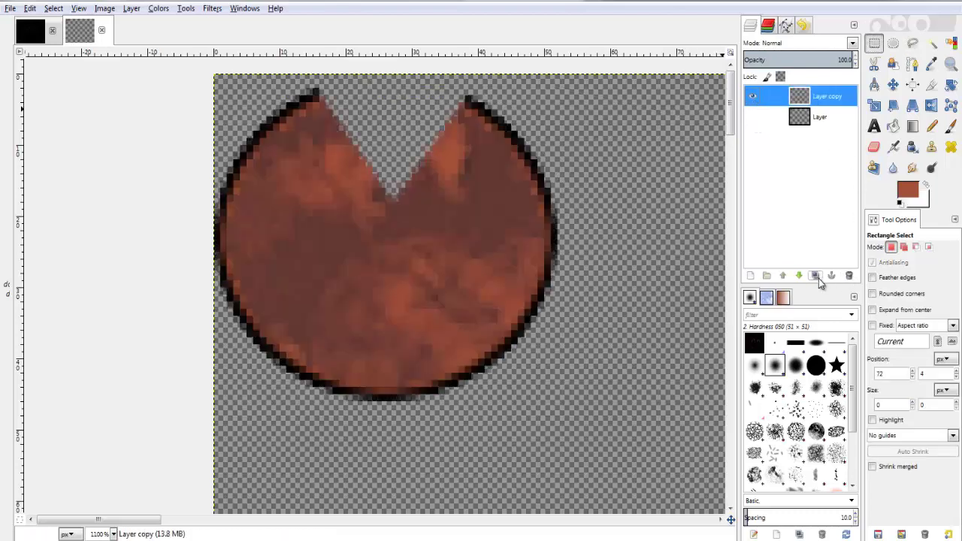
left_click(815, 275)
left_click(752, 117)
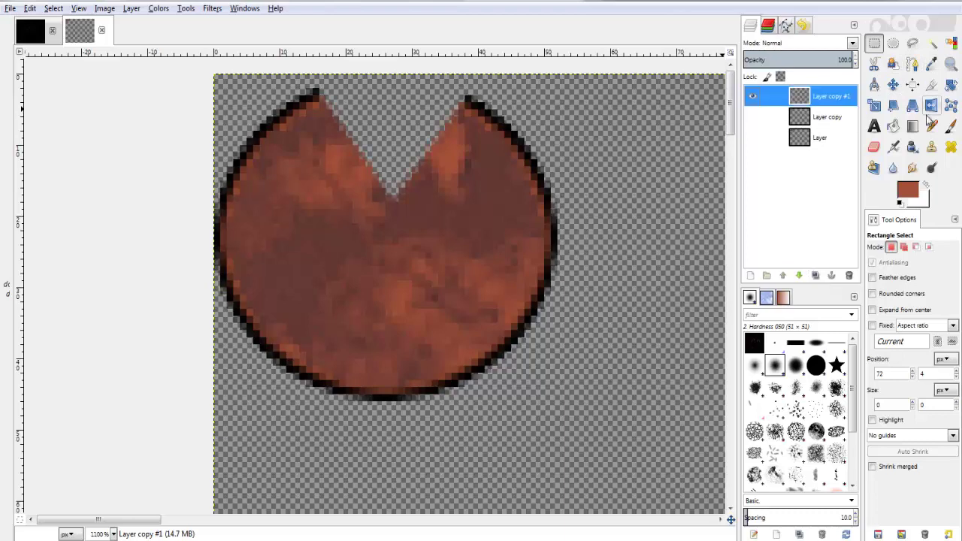
Outline the upper-right wedge of Layer copy #1 with Free Select and delete it.
left_click(911, 44)
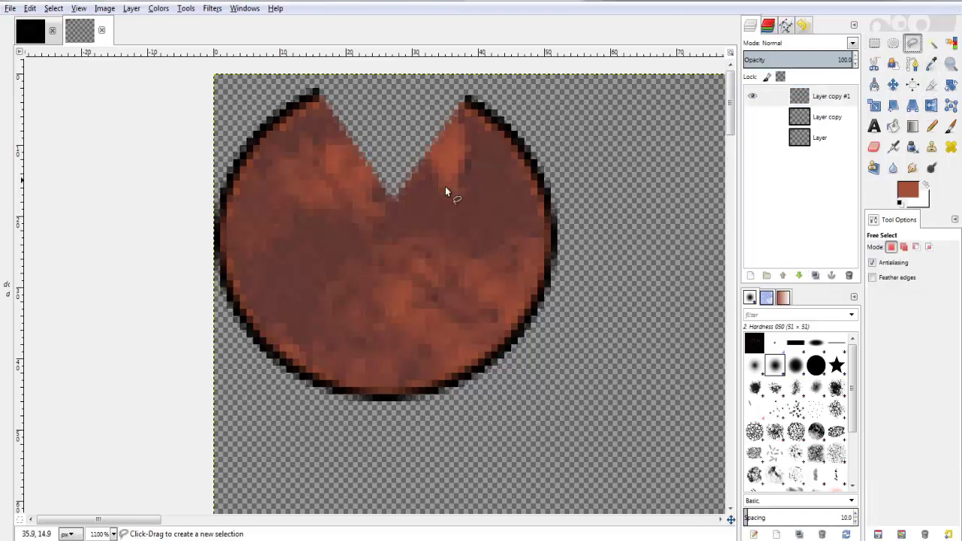
left_click(393, 195)
left_click(505, 83)
left_click(443, 89)
left_click(393, 197)
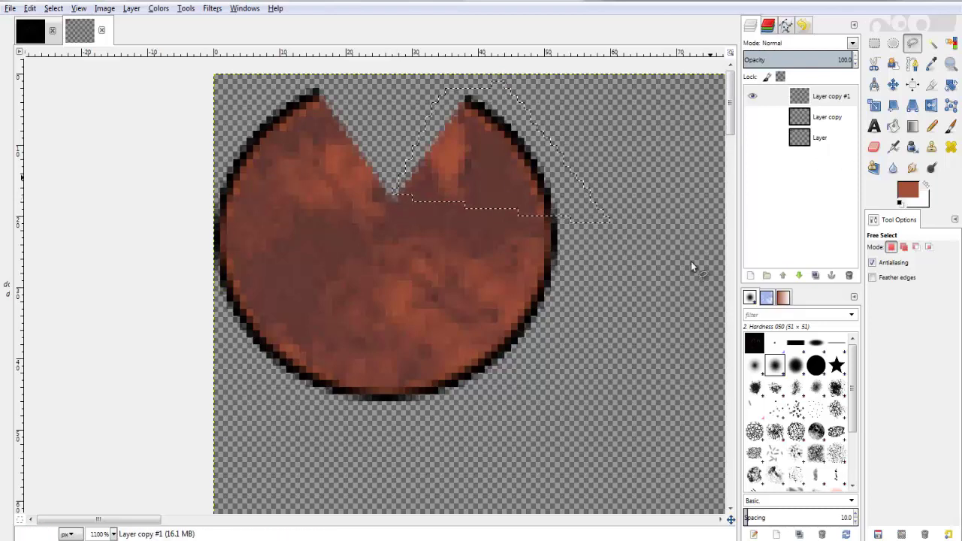
key("Delete")
Duplicate Layer copy #1, hide the layer underneath the new copy, and clear the wedge selection.
left_click(815, 275)
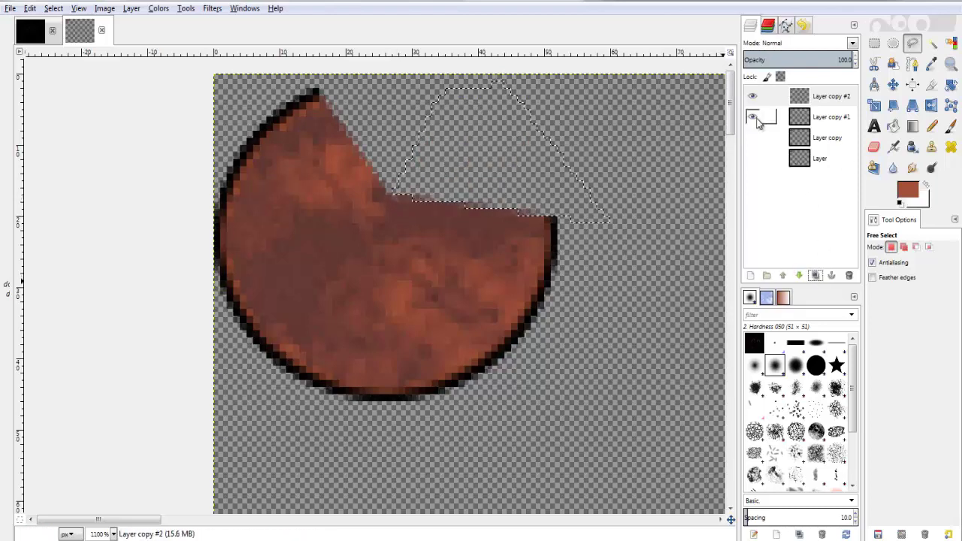
key("ctrl+shift+a")
left_click(874, 43)
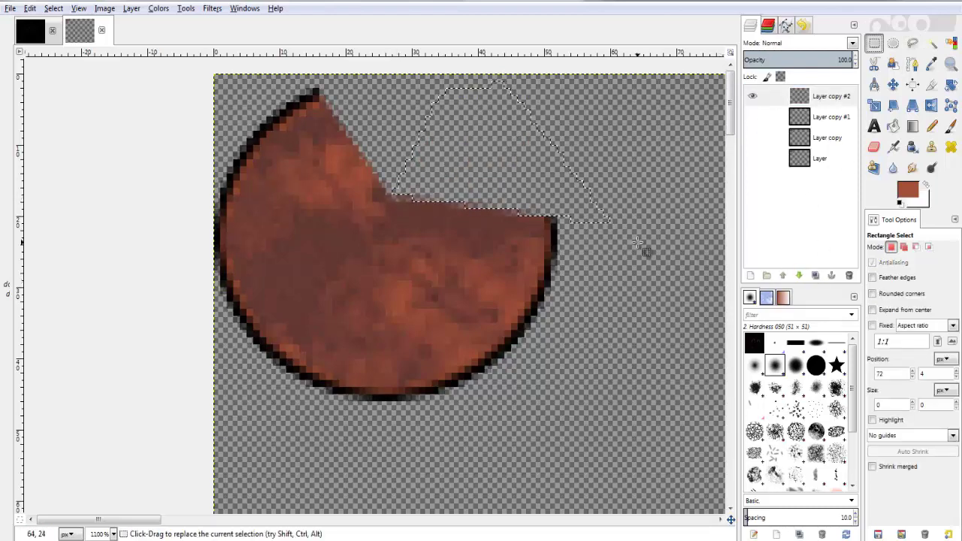
Outline the right-hand wedge of Layer copy #2 with Free Select and delete it, leaving a half circle.
left_click(912, 43)
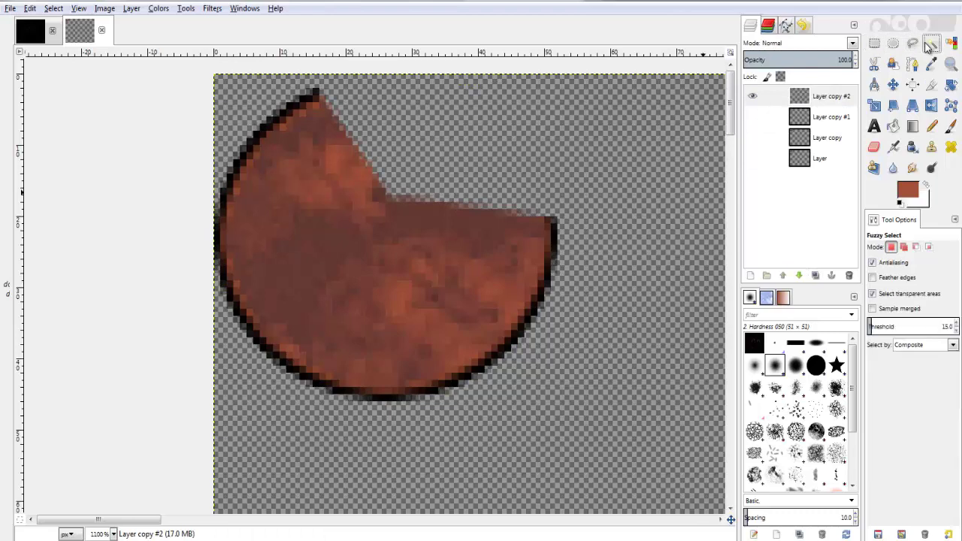
left_click(389, 198)
left_click(519, 386)
left_click(630, 243)
left_click(390, 199)
key("Delete")
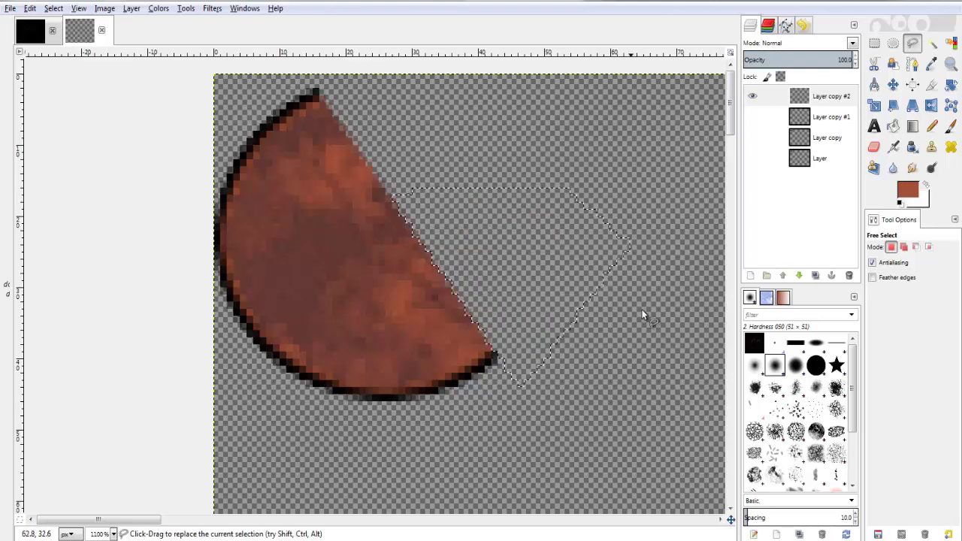
Duplicate Layer copy #2 and cut the lower-right wedge out of the new copy with Free Select.
left_click(814, 276)
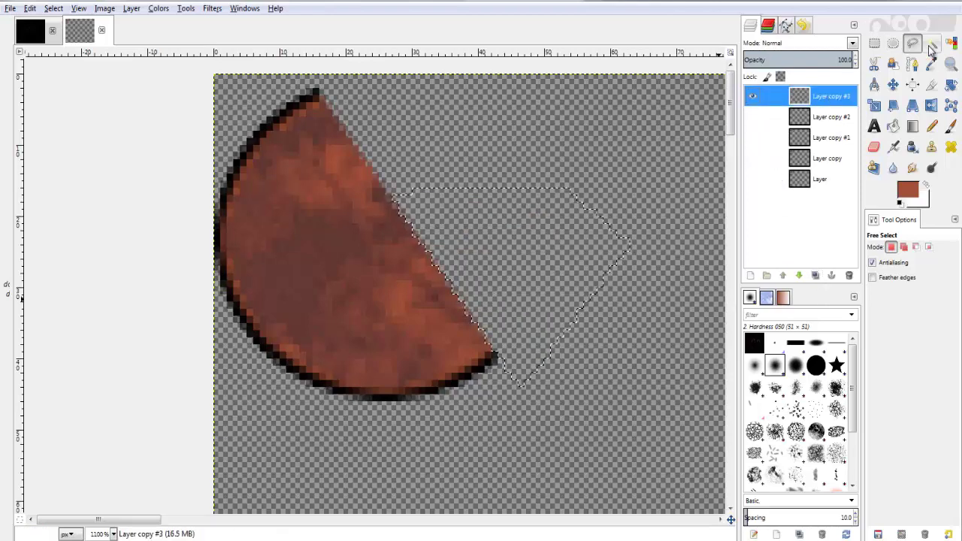
left_click(394, 201)
left_click(334, 448)
left_click(612, 460)
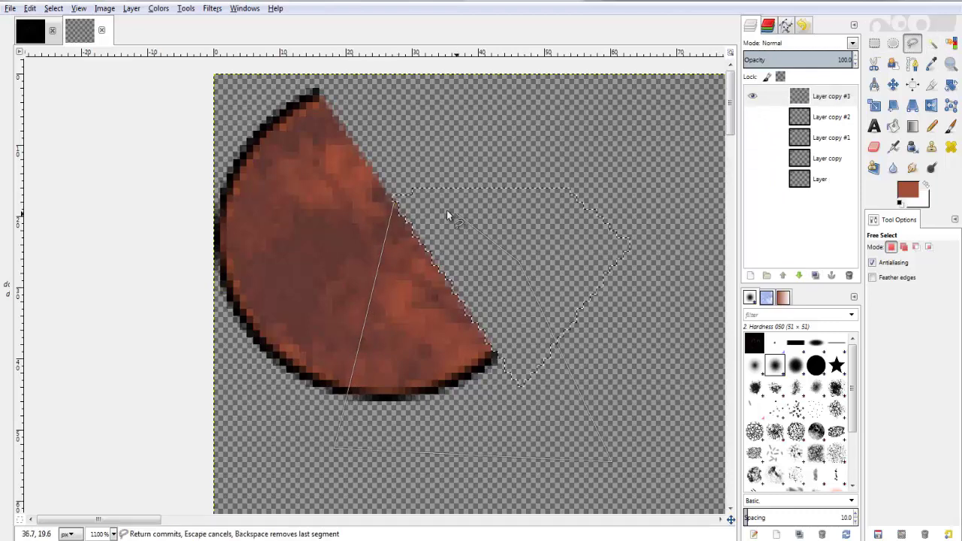
left_click(394, 200)
key("Delete")
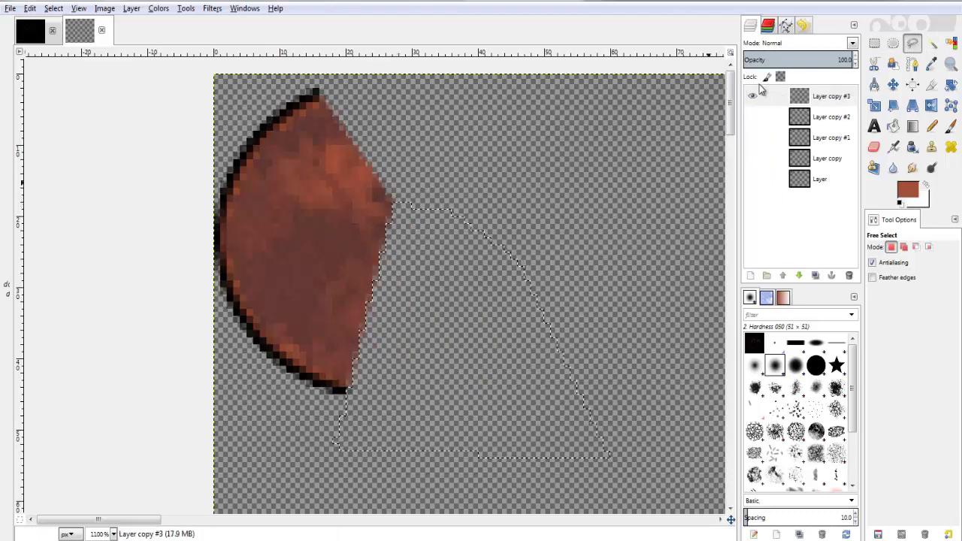
Check Layer copy #2's visibility, then duplicate Layer copy #3 and hide the layer underneath the new copy.
left_click(752, 116)
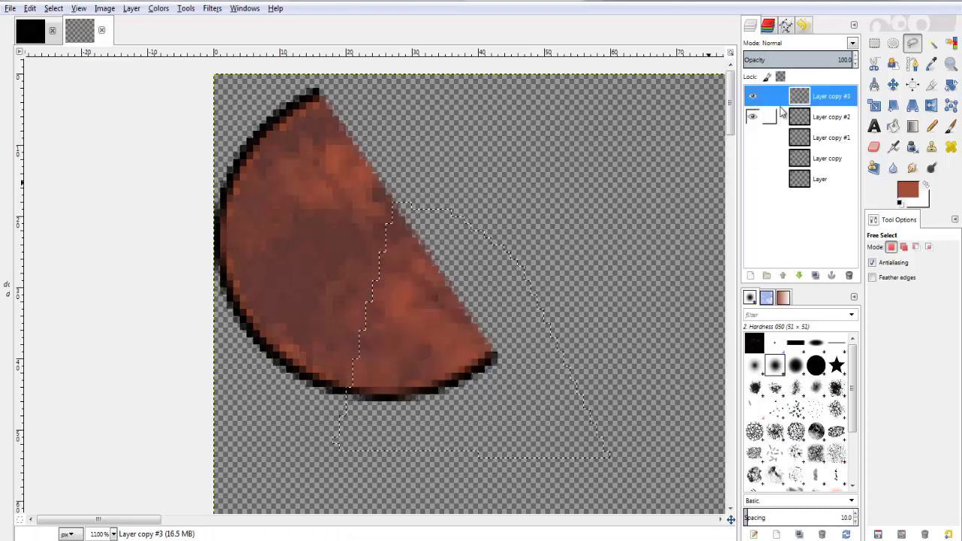
left_click(751, 117)
left_click(815, 276)
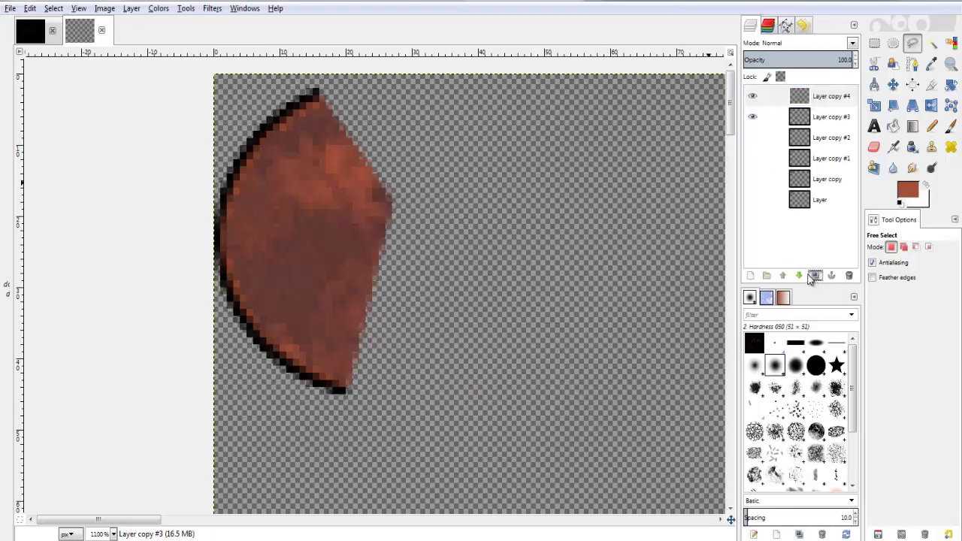
left_click(751, 117)
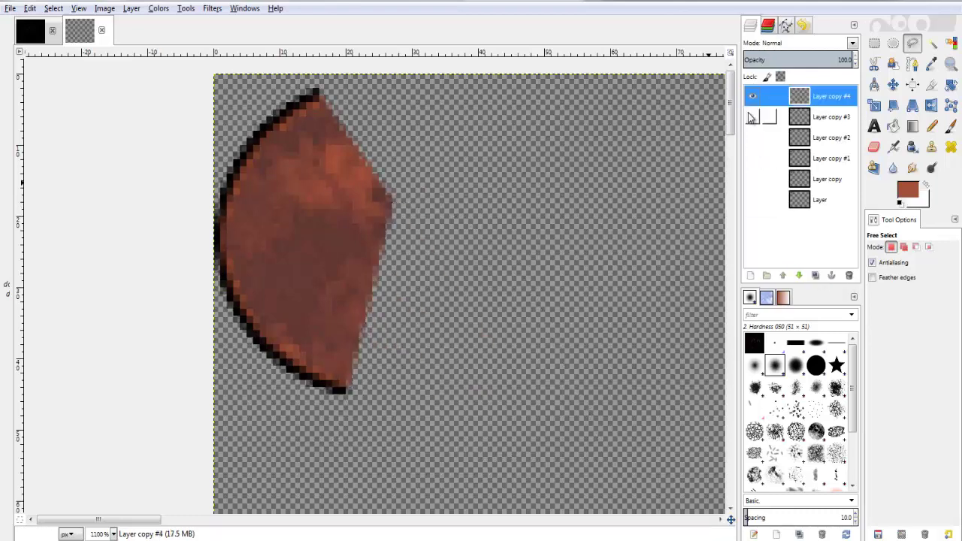
Outline the lower-left wedge of Layer copy #4 with Free Select and delete it.
left_click(390, 204)
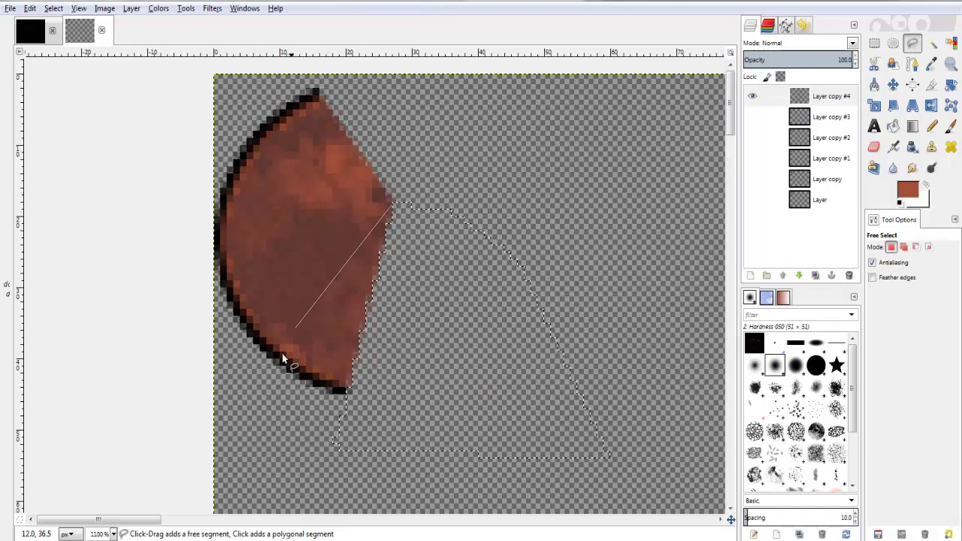
left_click(211, 369)
left_click(268, 458)
left_click(371, 472)
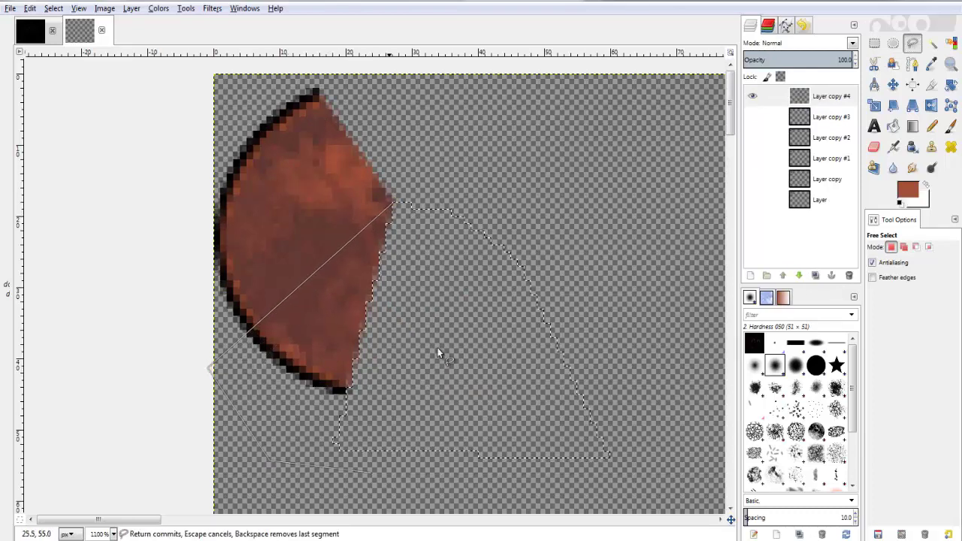
left_click(391, 203)
key("Delete")
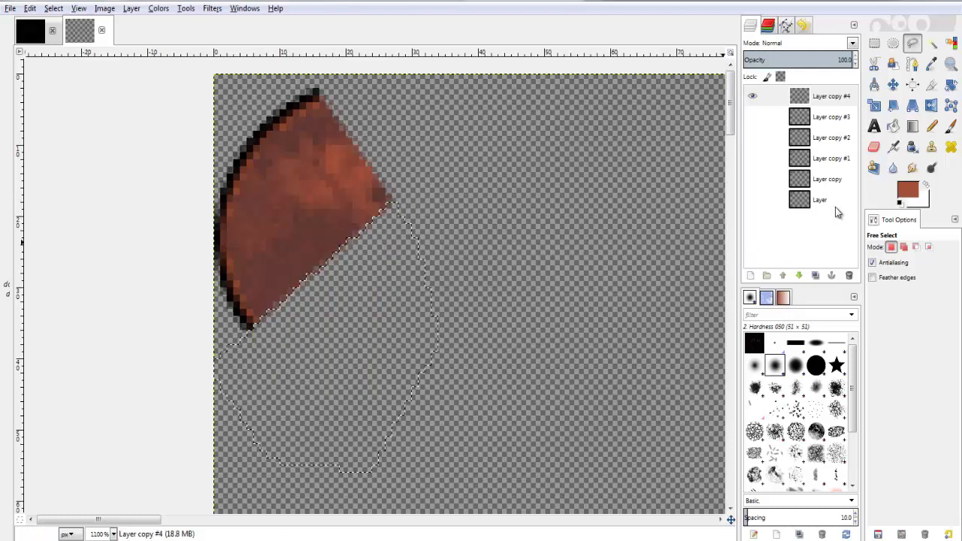
Duplicate Layer copy #4 and leave only the new copy visible.
left_click(815, 275)
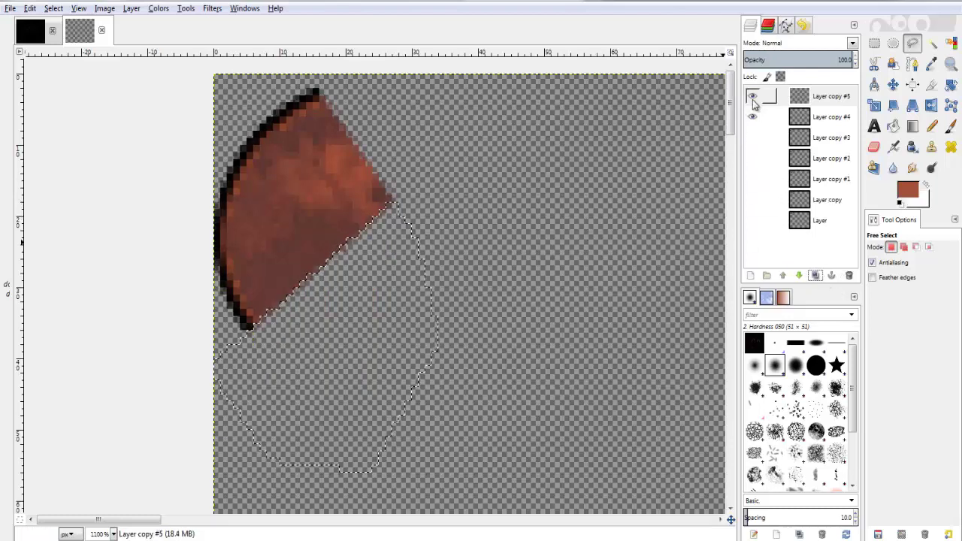
left_click(752, 96)
left_click(752, 103, "shift")
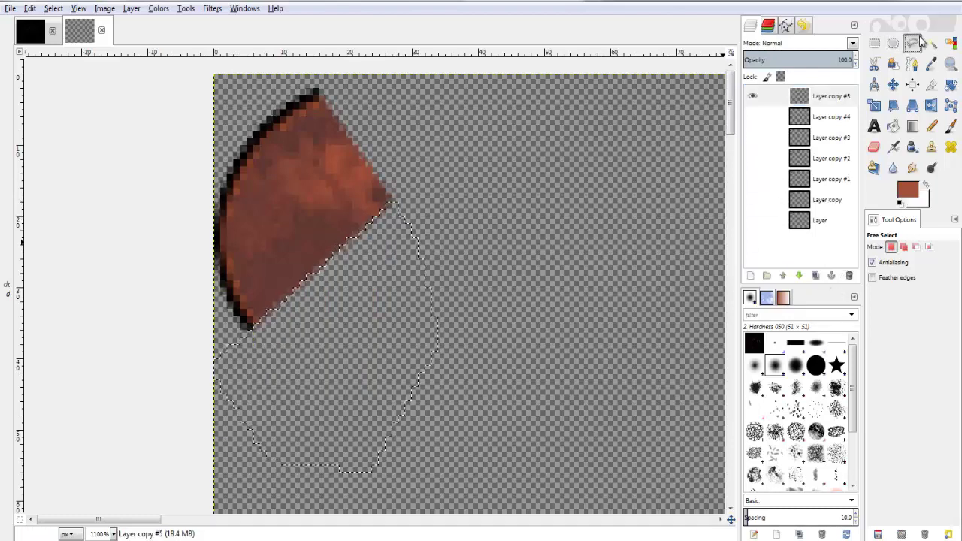
left_click(515, 162)
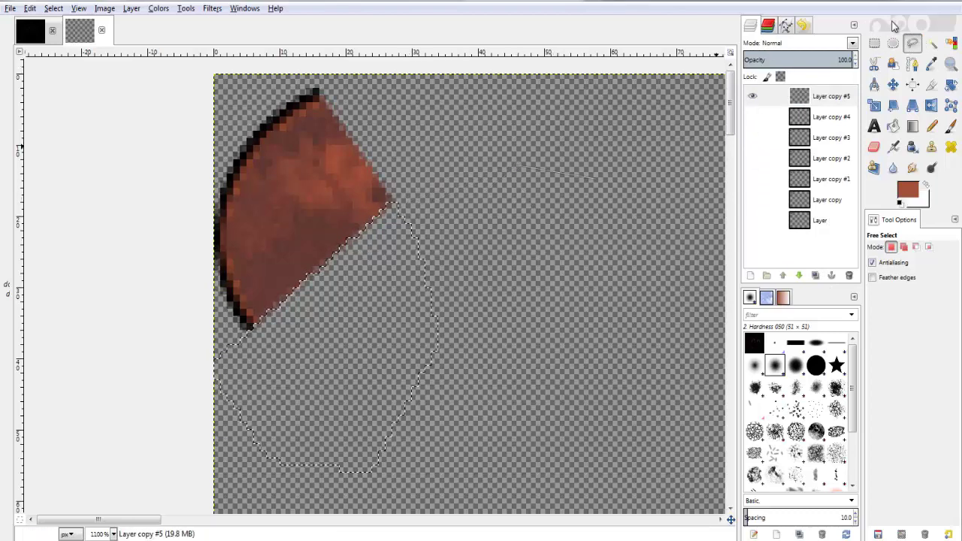
Cut the left wedge from Layer copy #5 with Free Select, leaving only the upper-left wedge, and clear the selection.
left_click(390, 201)
left_click(167, 188)
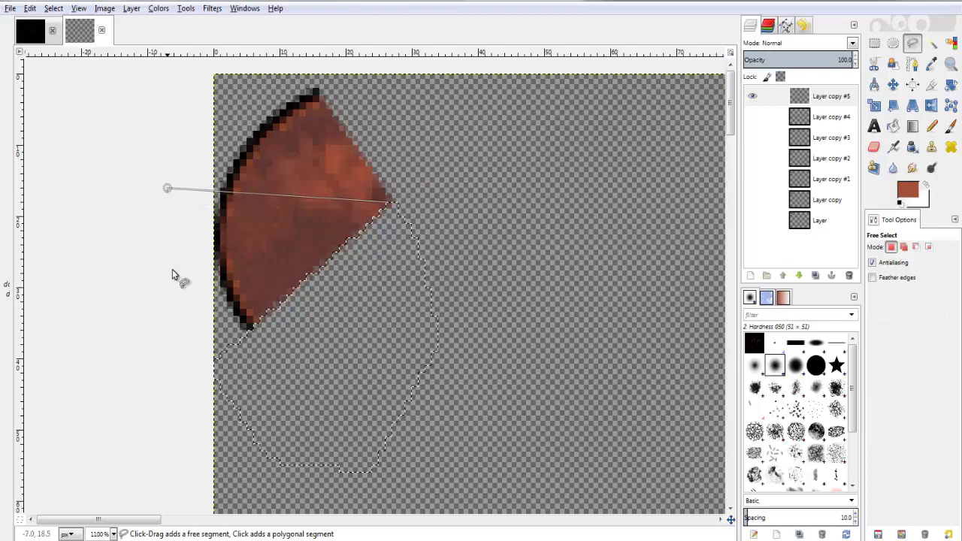
left_click(176, 375)
left_click(390, 201)
key("Return")
key("Delete")
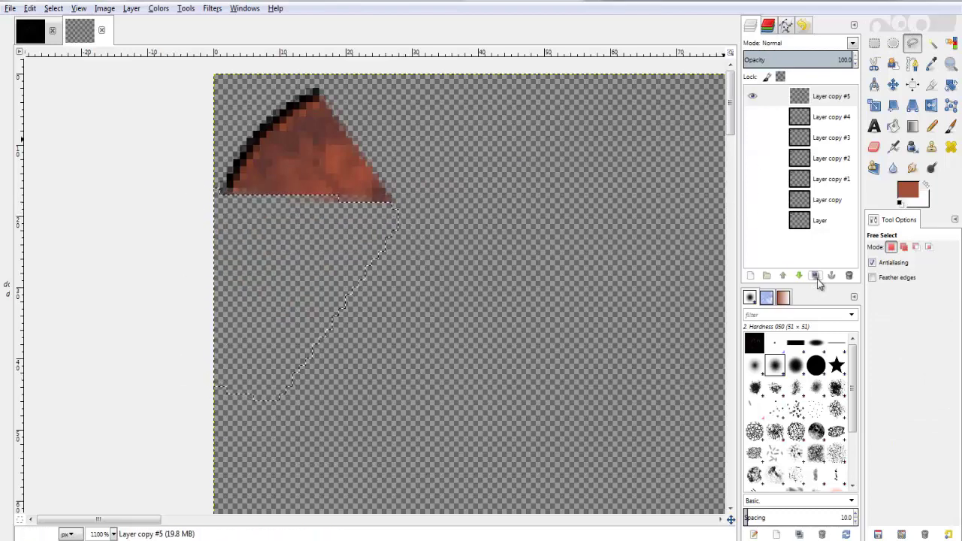
key("ctrl+shift+a")
key("r")
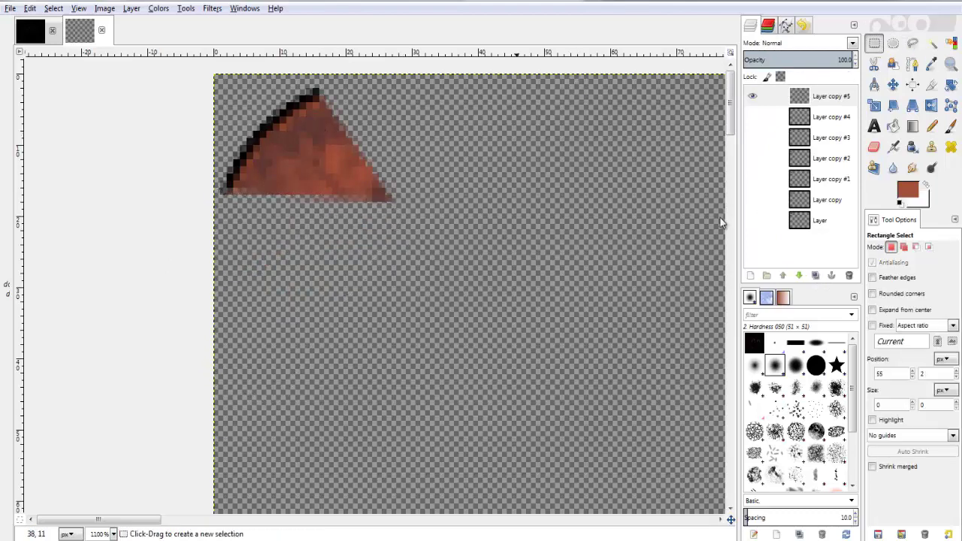
left_click(843, 221)
key("Up")
key("Up")
key("Up")
key("Up")
key("Up")
key("Up")
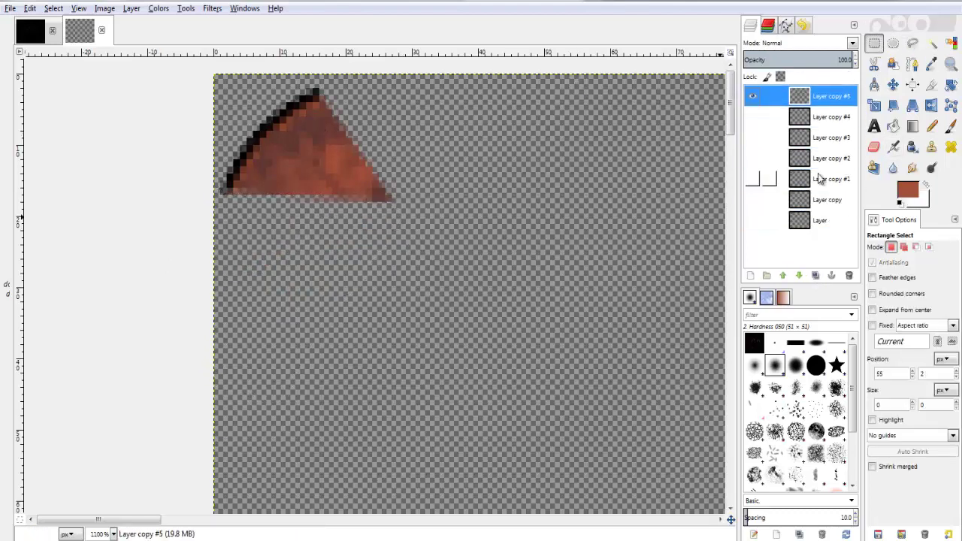
left_click(11, 8)
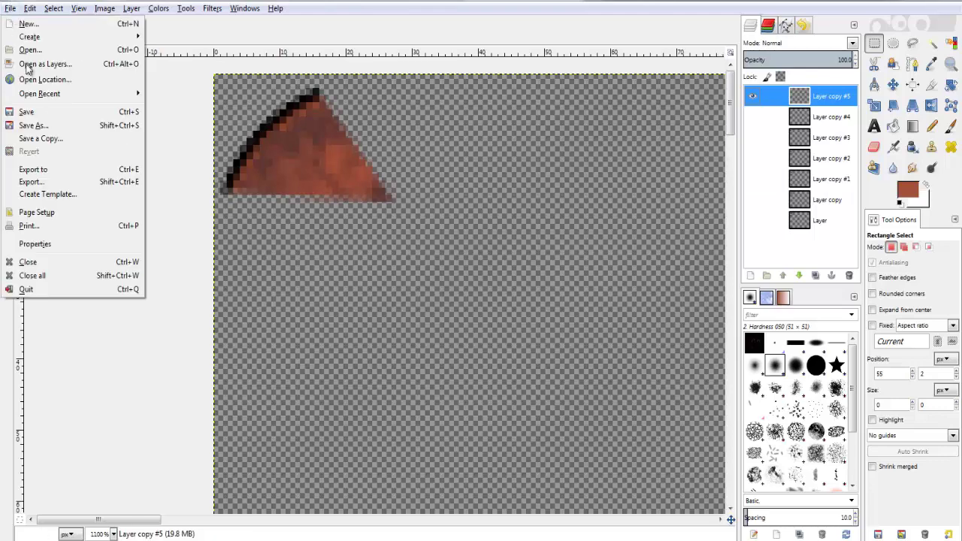
left_click(52, 182)
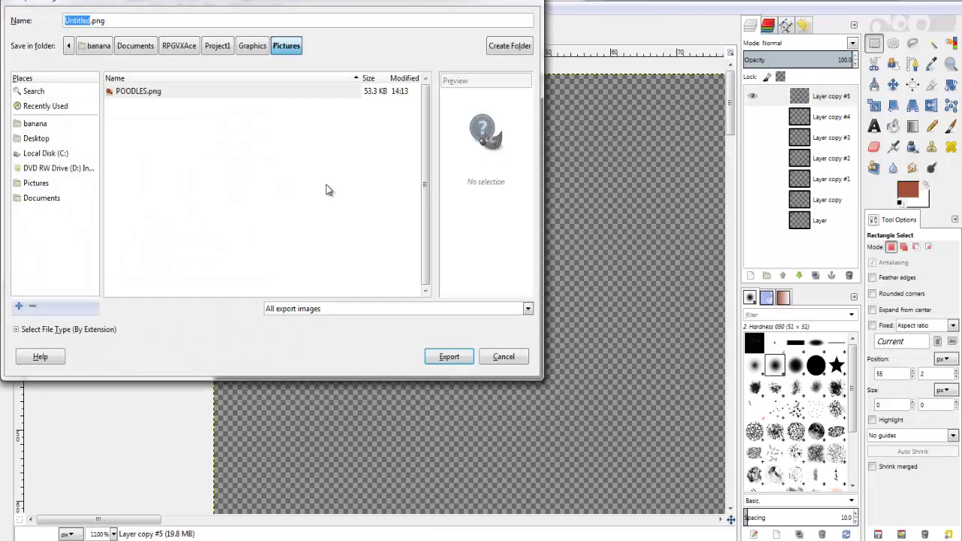
left_click(503, 356)
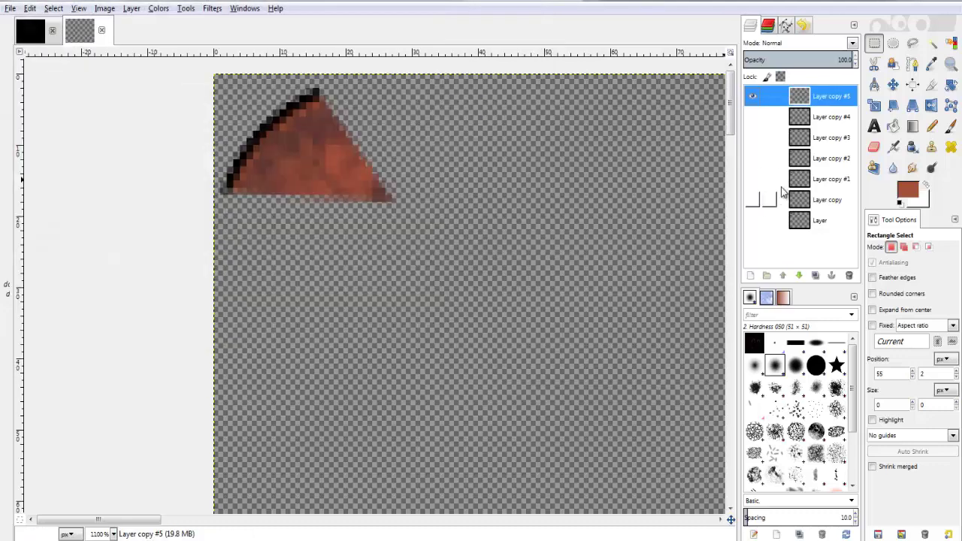
Show only the original full-circle layer and export it as HP_1.png into the project's Pictures folder.
left_click(750, 97)
left_click(752, 219)
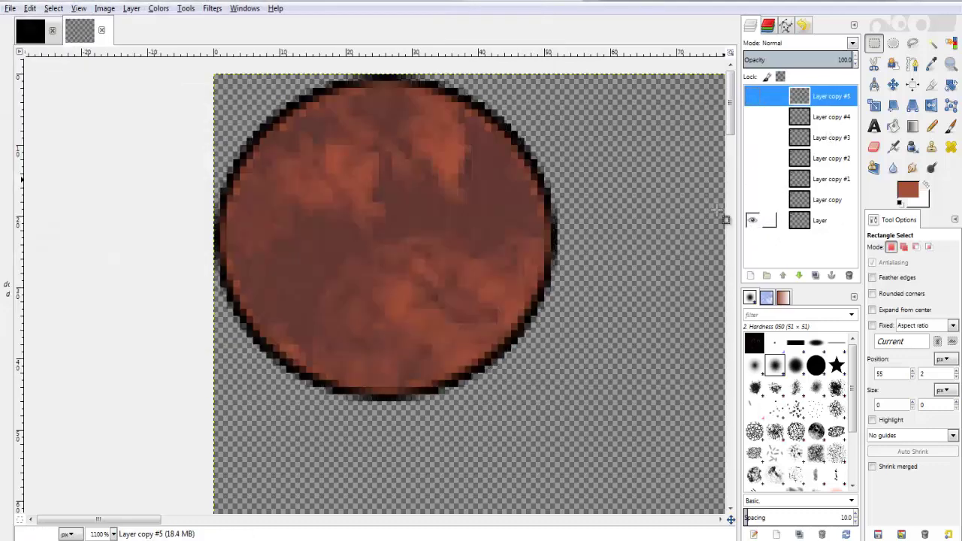
left_click(12, 8)
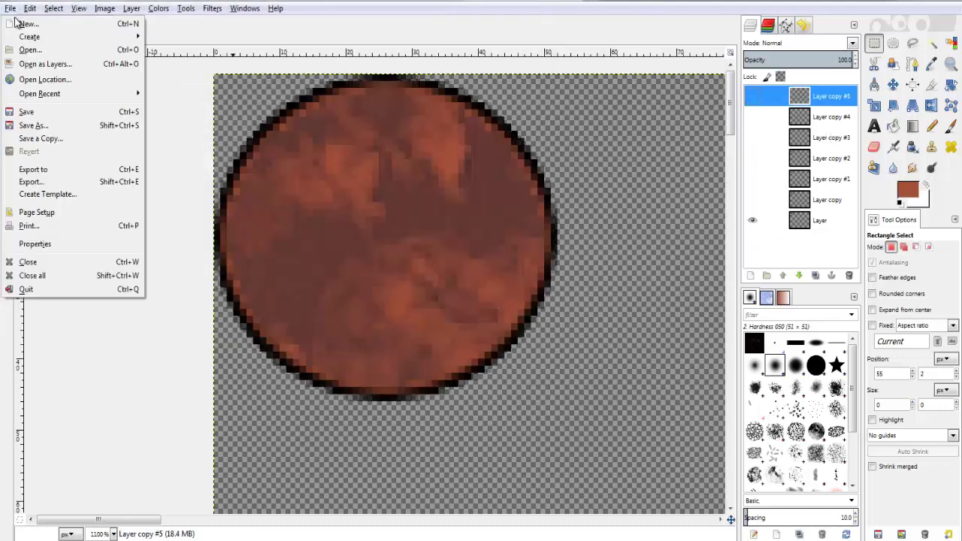
left_click(52, 182)
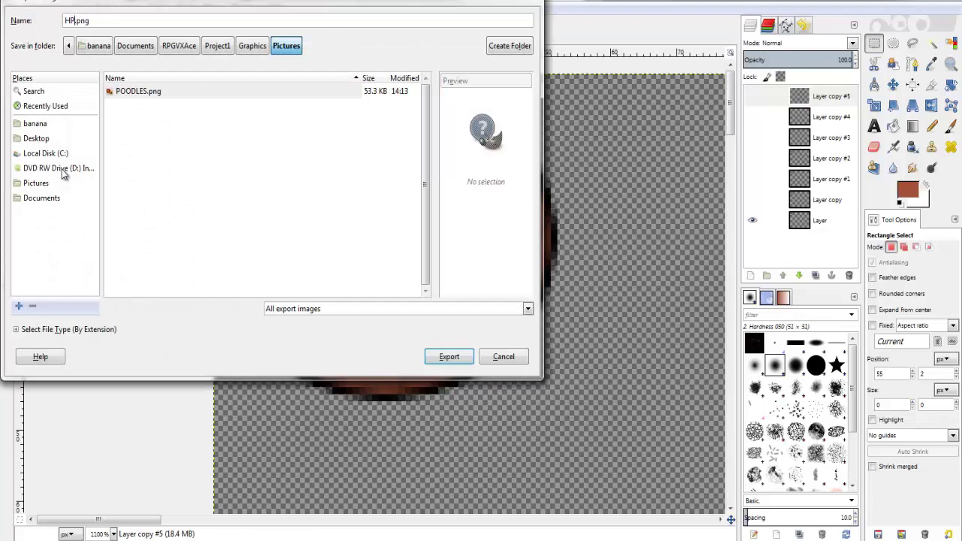
type("HP_1")
key("Return")
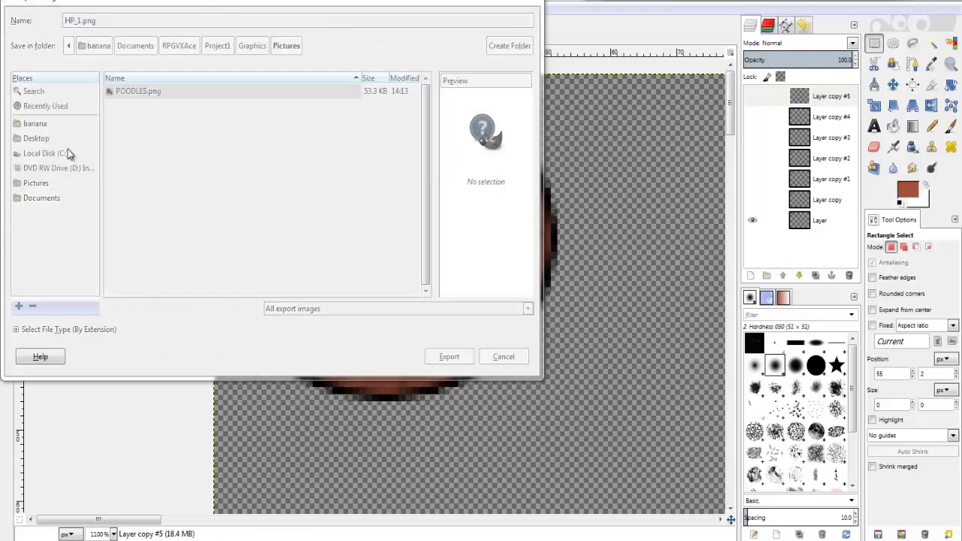
left_click(425, 392)
Show only the notched layer, Layer copy, and export it as HP_2.png into the same Pictures folder.
left_click(752, 218)
left_click(752, 199)
left_click(10, 8)
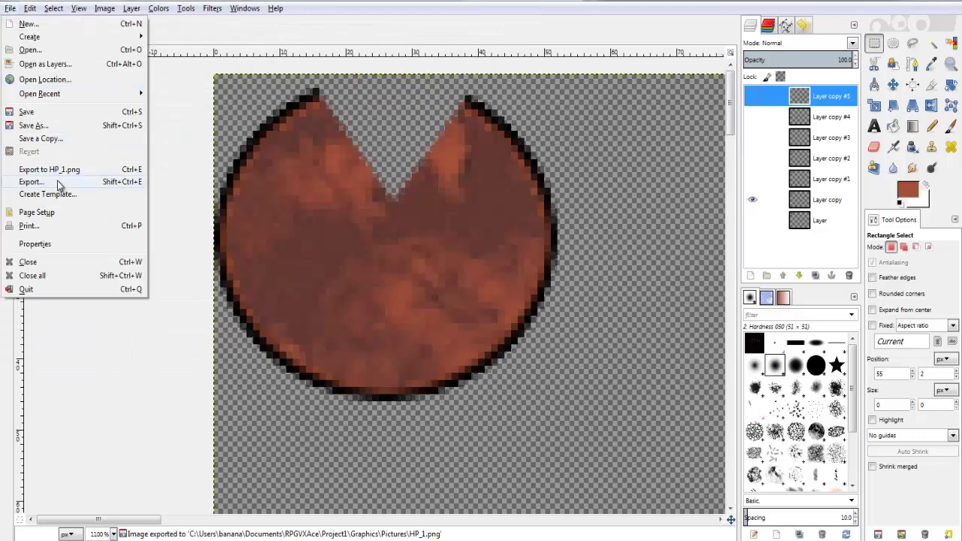
left_click(30, 182)
type("HP_2")
key("Return")
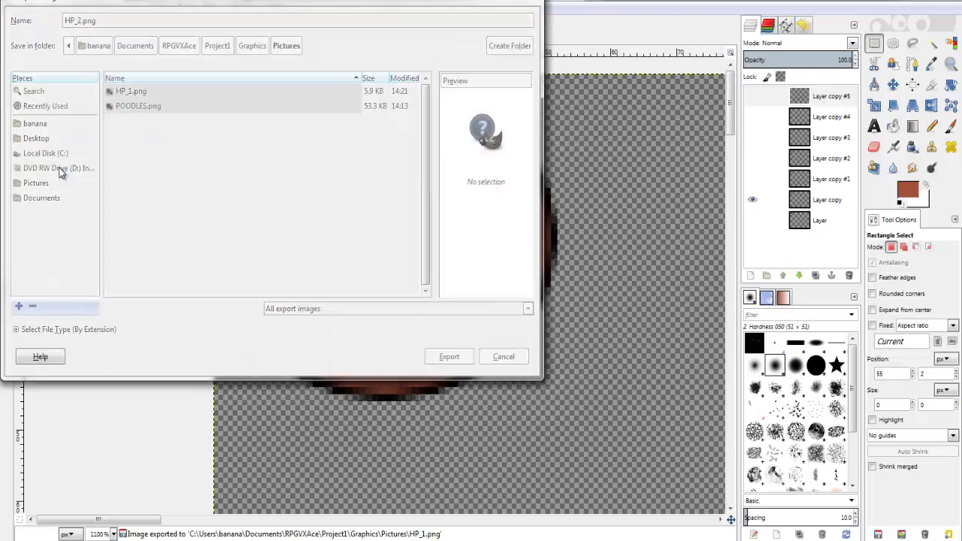
left_click(484, 393)
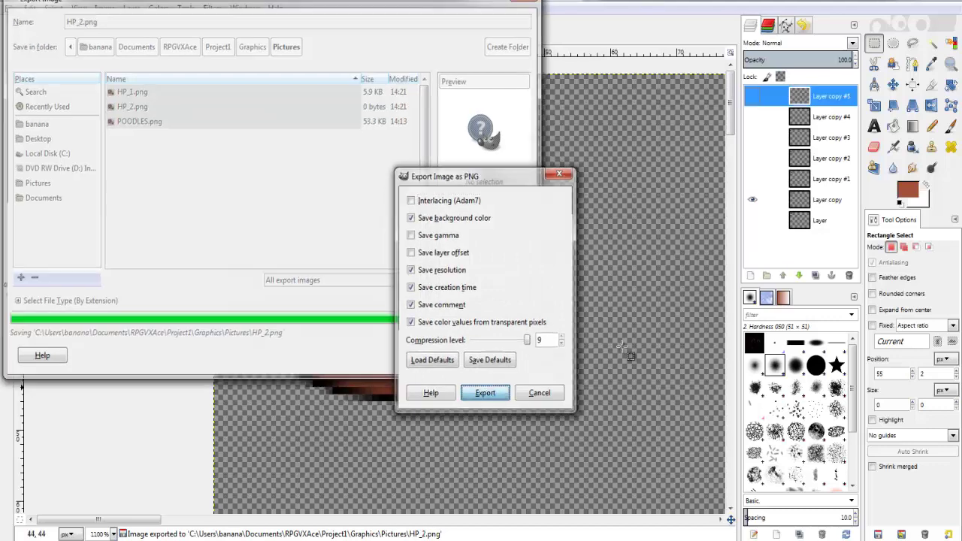
Hide Layer copy, show Layer copy #1 on its own, and activate Free Select.
left_click(753, 200)
left_click(753, 179)
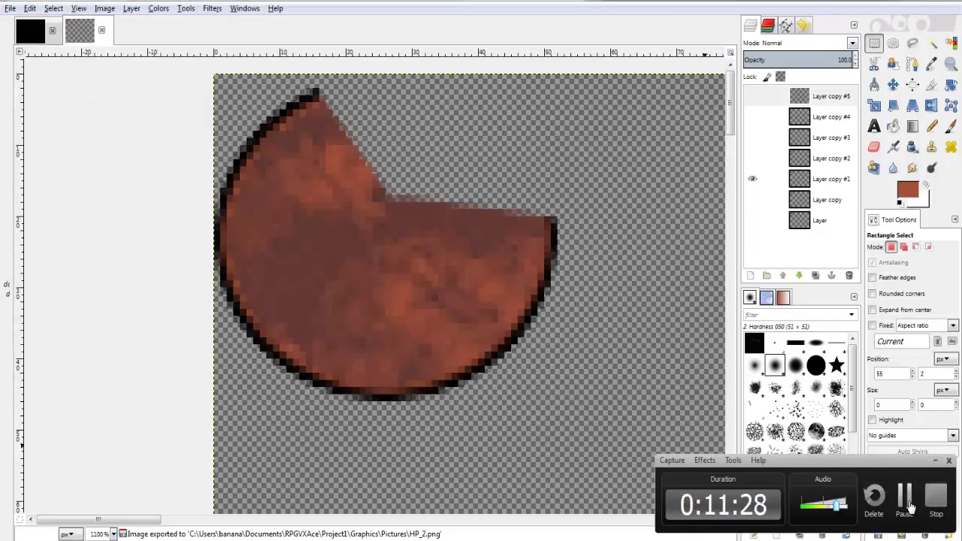
left_click(904, 500)
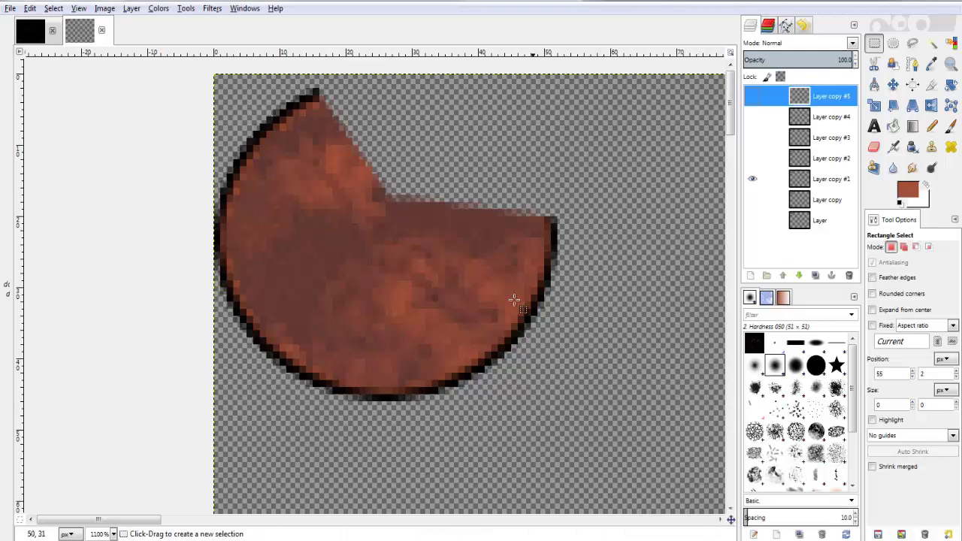
left_click(912, 44)
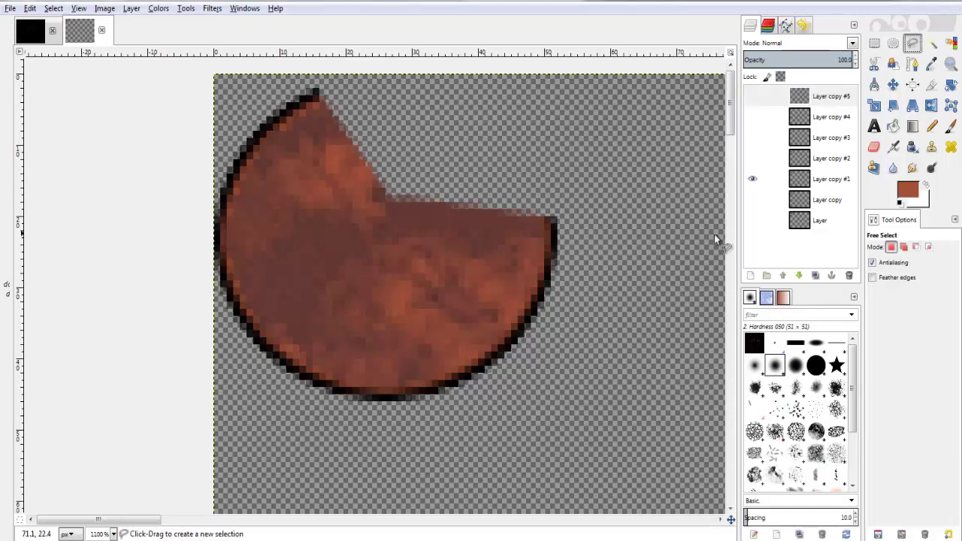
Export the visible Layer copy #1 as HP_3.png into the project's Pictures folder.
left_click(11, 9)
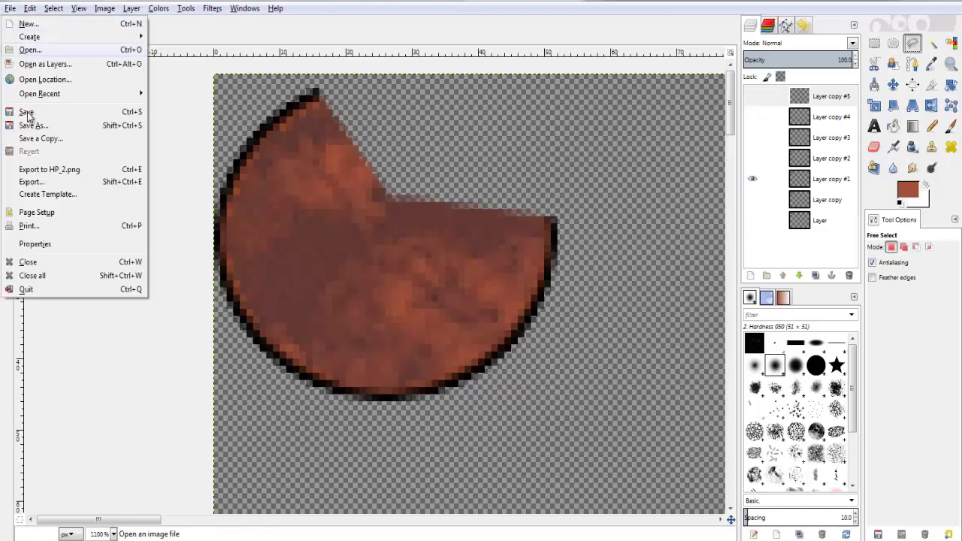
left_click(50, 174)
key("Right")
type("3")
key("Return")
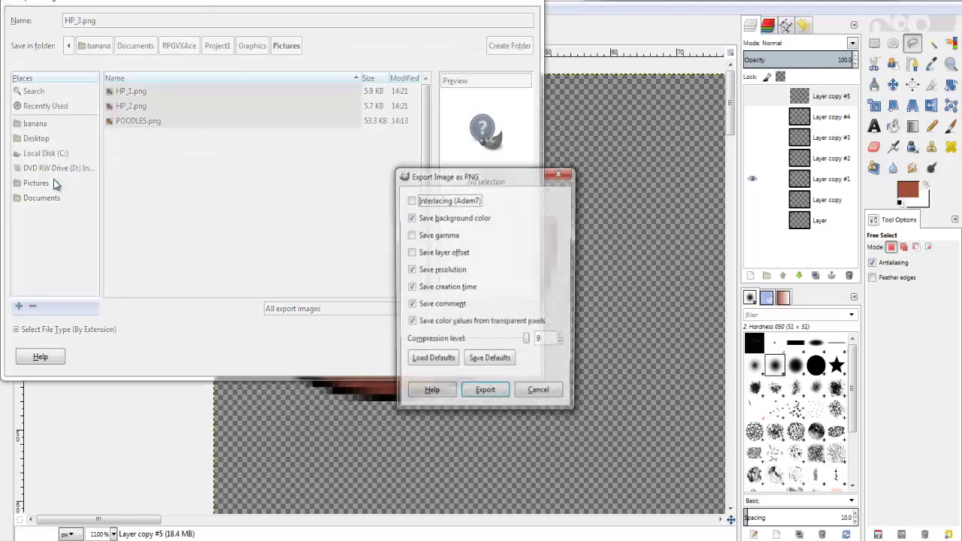
key("Return")
Show only Layer copy #2 and export it as HP_4.png into the project's Pictures folder.
left_click(752, 178)
left_click(753, 159)
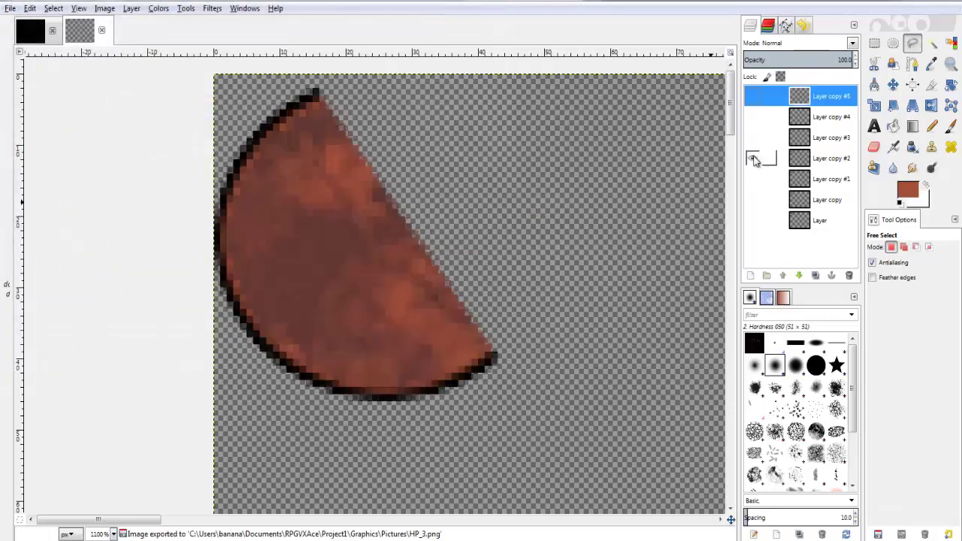
left_click(7, 8)
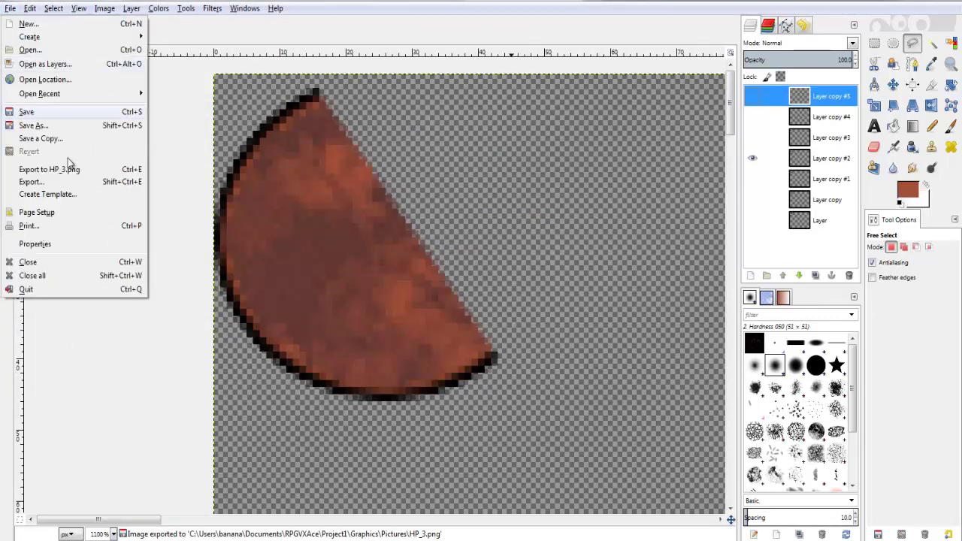
left_click(73, 183)
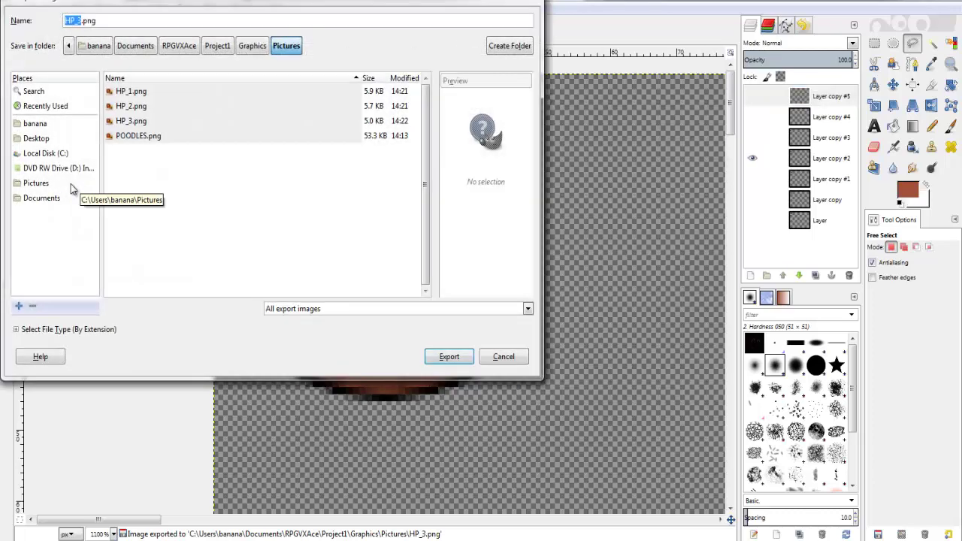
key("Right")
key("BackSpace")
type("4")
key("Return")
key("Return")
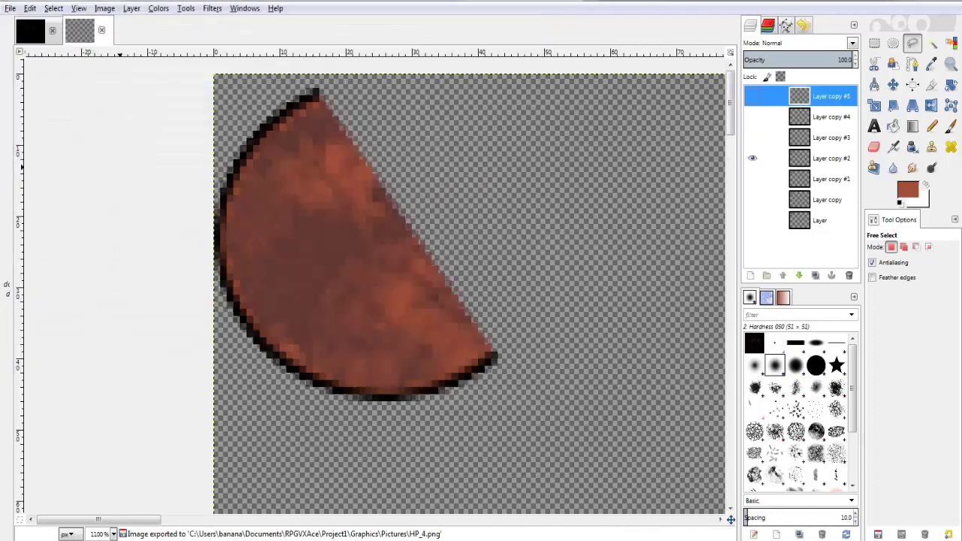
Show only Layer copy #3 and export it as HP_5.png into the project's Pictures folder.
left_click(753, 157)
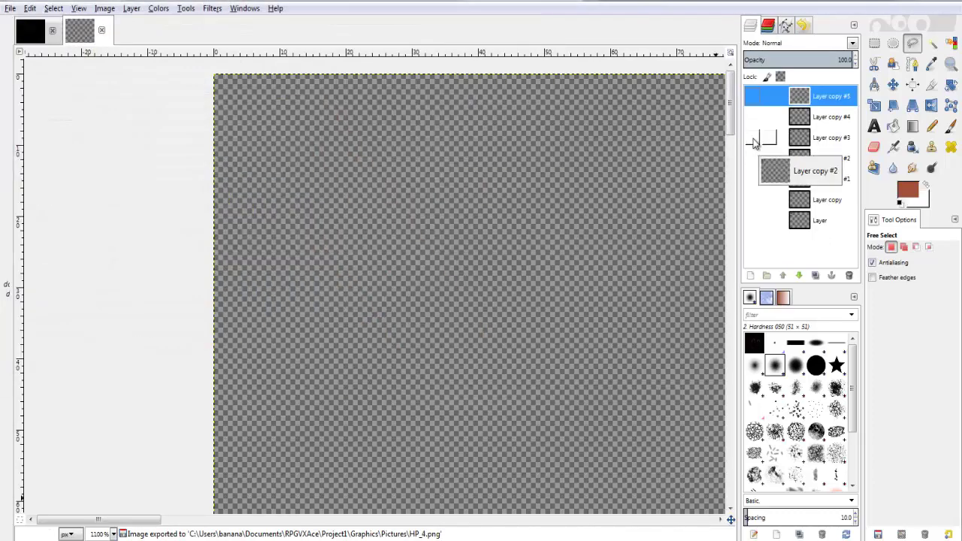
left_click(752, 137)
left_click(9, 8)
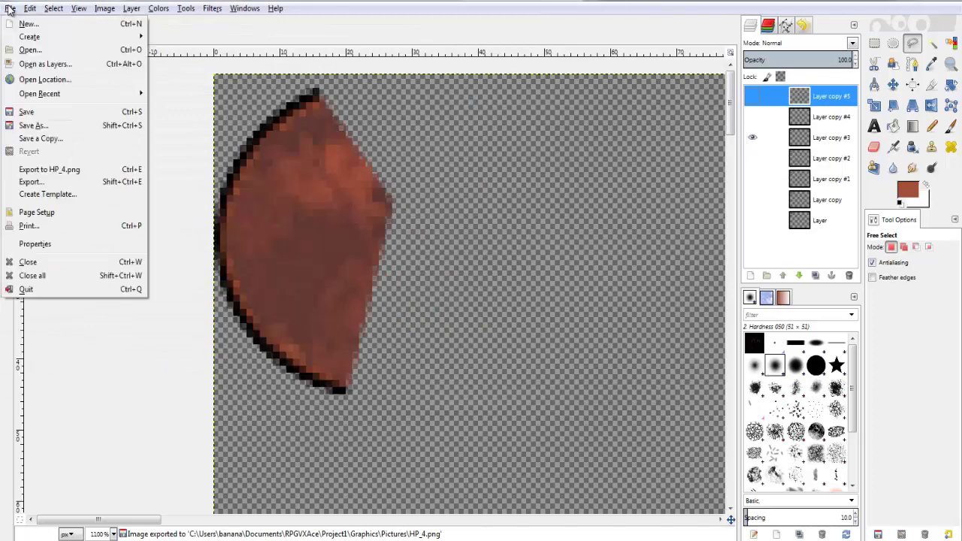
left_click(40, 181)
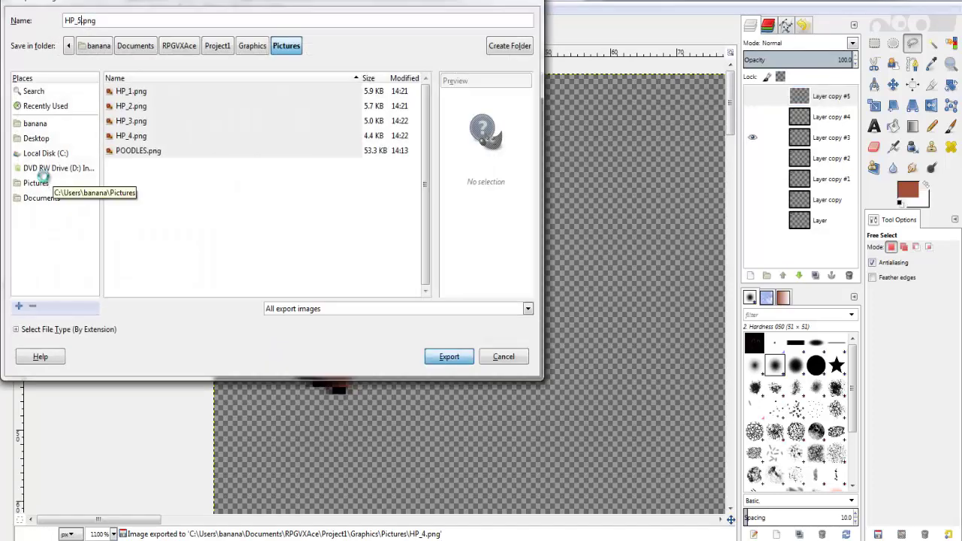
type("5")
key("Return")
key("Return")
Show only Layer copy #4 and export it as HP_6.png into the project's Pictures folder.
left_click(752, 137)
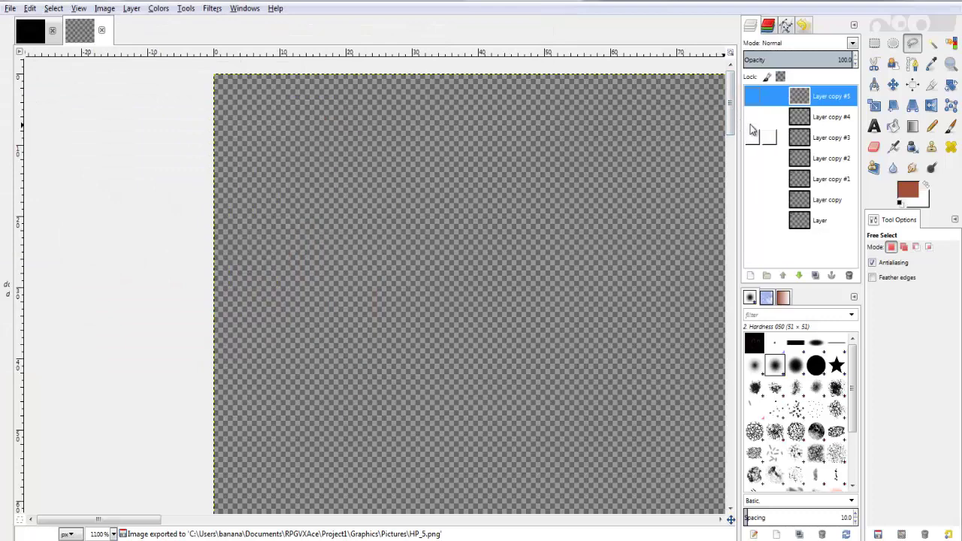
left_click(752, 116)
left_click(13, 9)
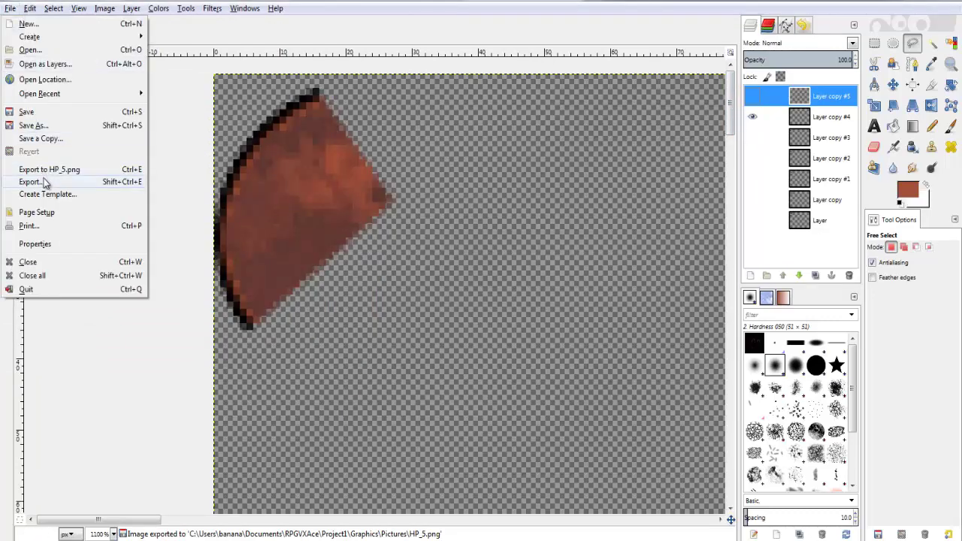
left_click(42, 181)
key("Return")
key("Return")
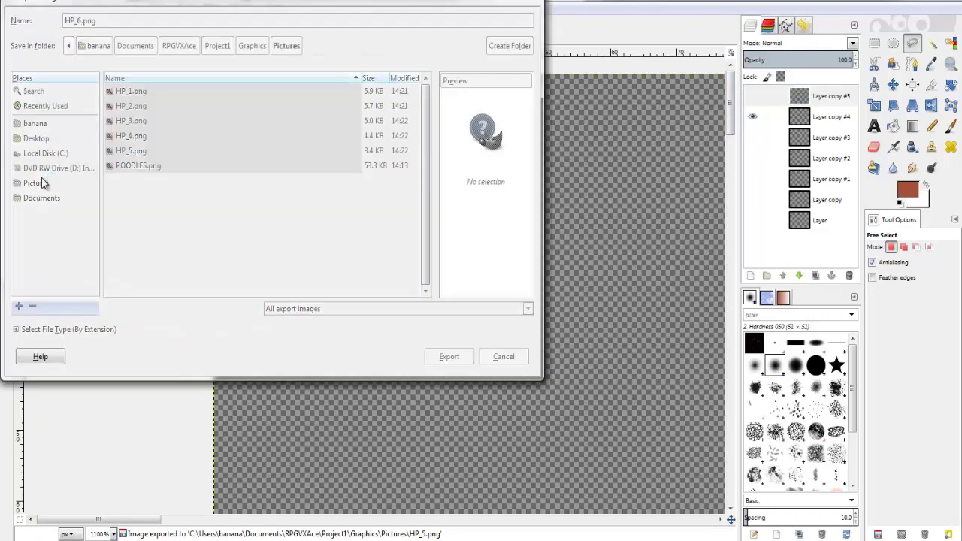
Show only Layer copy #5 and export it as HP_7.png into the project's Pictures folder.
left_click(752, 117)
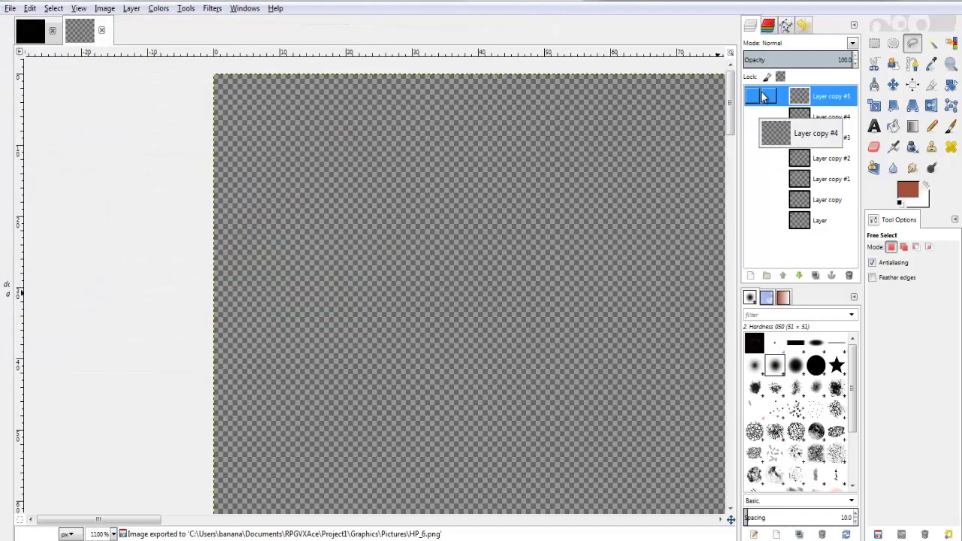
left_click(752, 96)
left_click(16, 8)
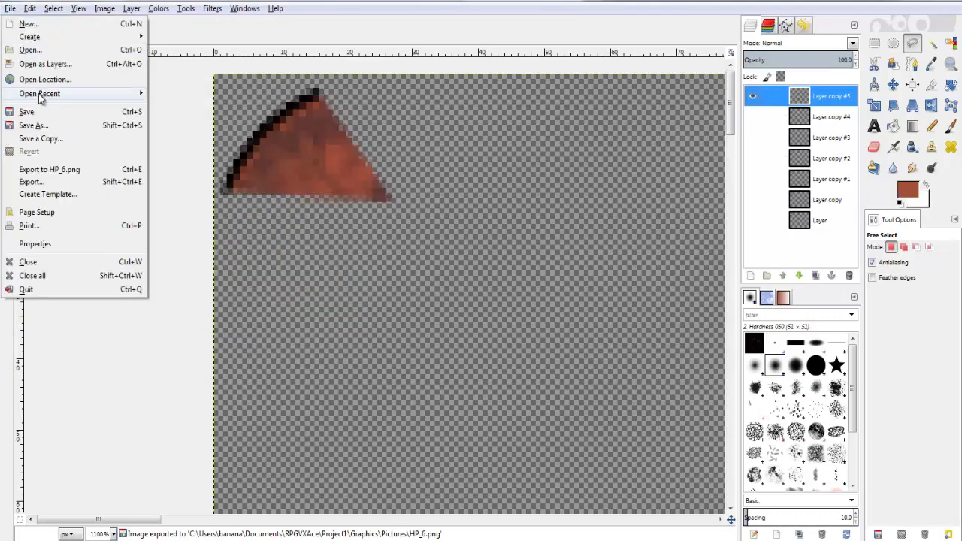
left_click(47, 182)
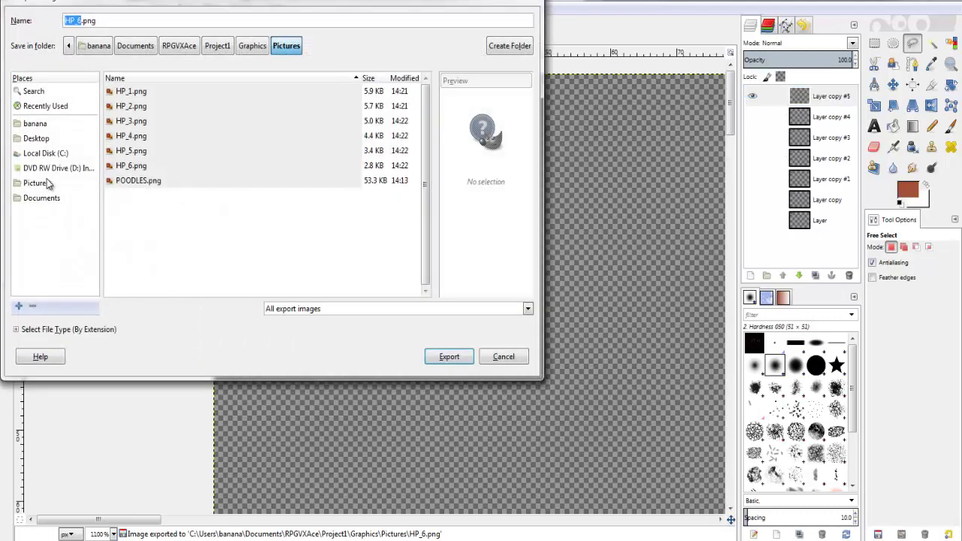
type("7")
key("Return")
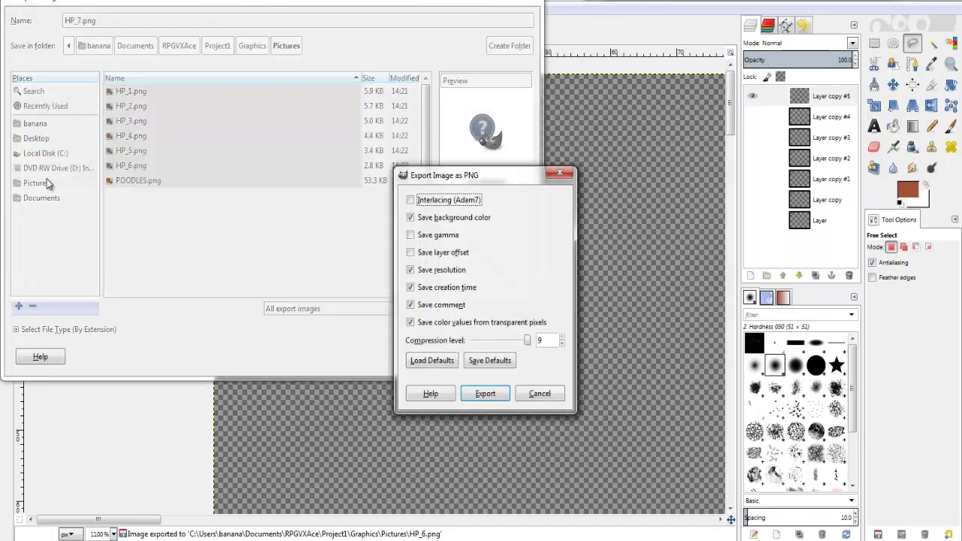
key("Return")
Switch to RPG Maker VX Ace, confirm the new character event, and set the player's starting position on the red carpet below and left of it.
key("alt+Tab")
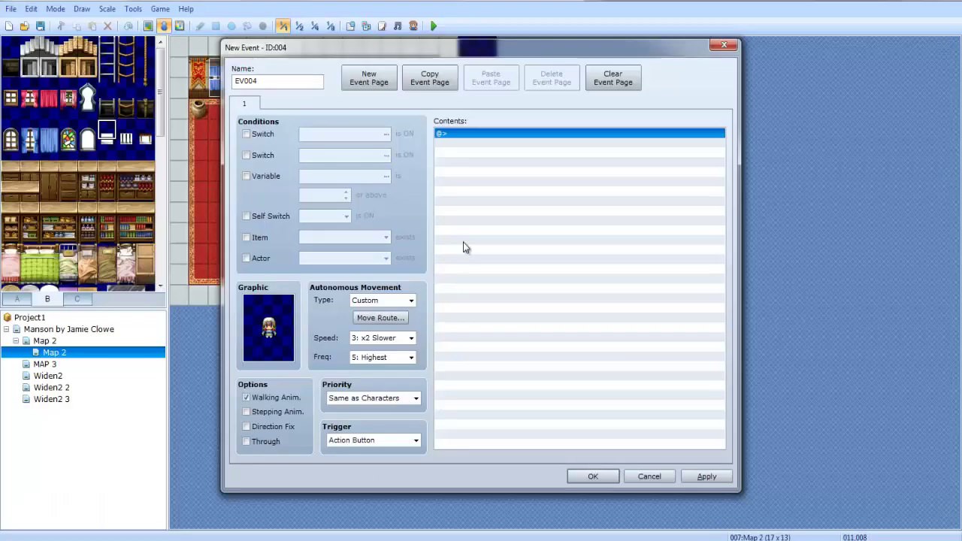
left_click(600, 479)
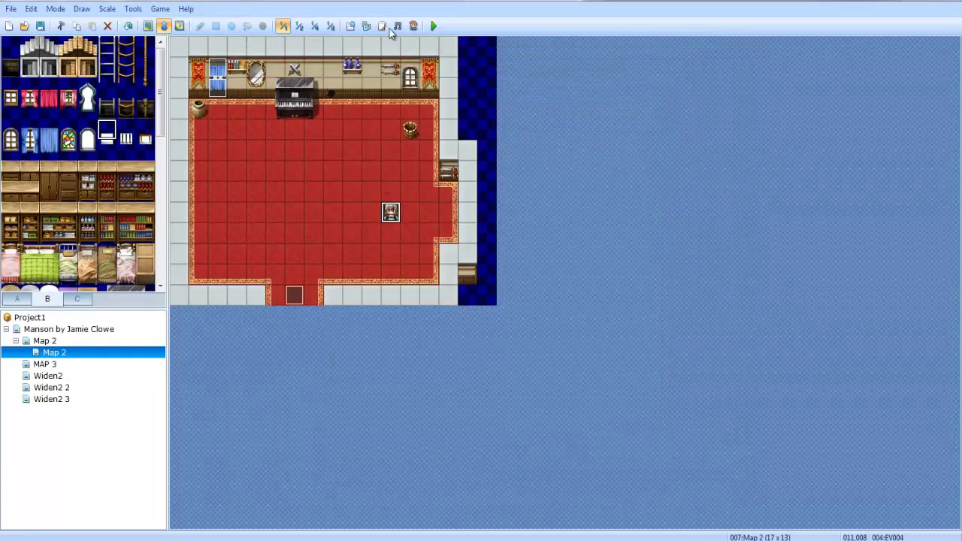
right_click(311, 163)
left_click(279, 239)
right_click(344, 235)
mouse_move(405, 349)
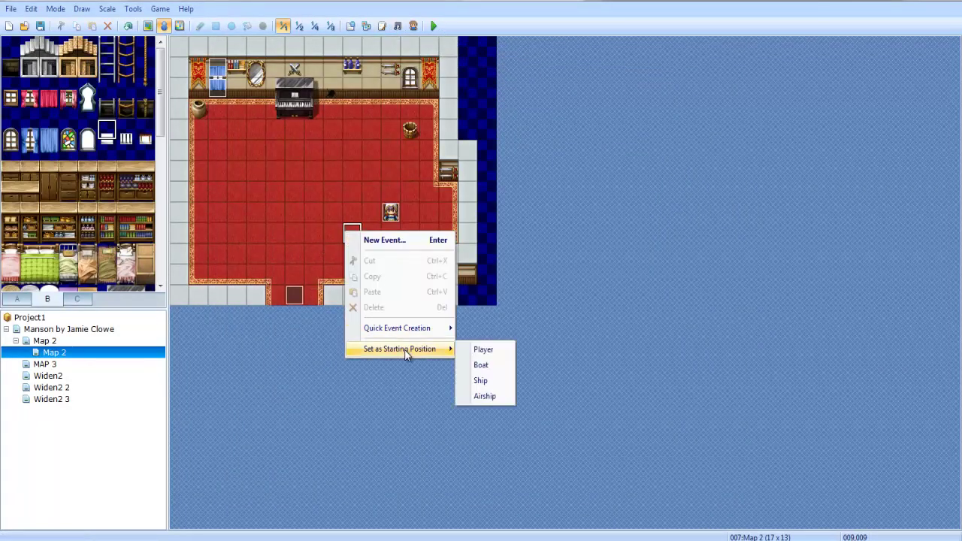
left_click(479, 355)
Save the project changes, playtest Map 2 with the new character event, and close the game.
left_click(433, 26)
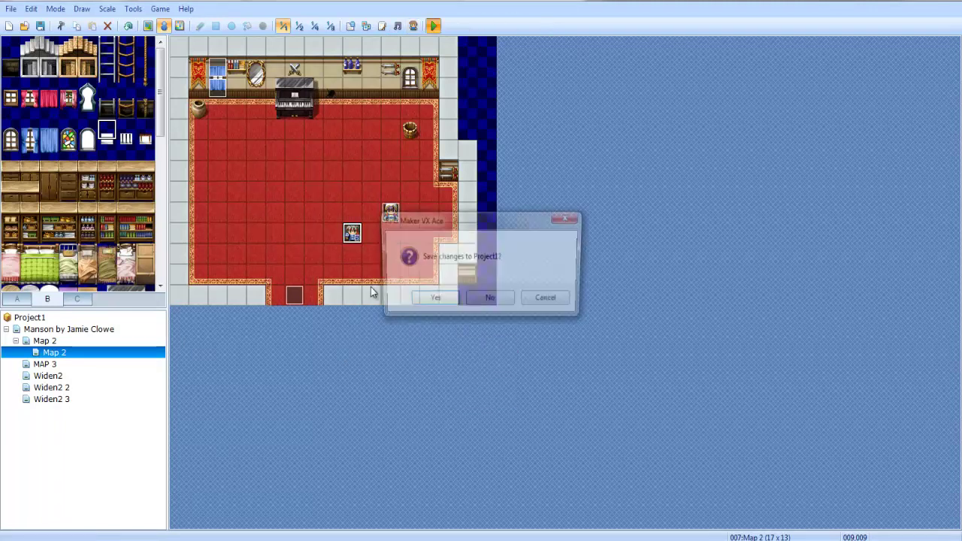
left_click(432, 301)
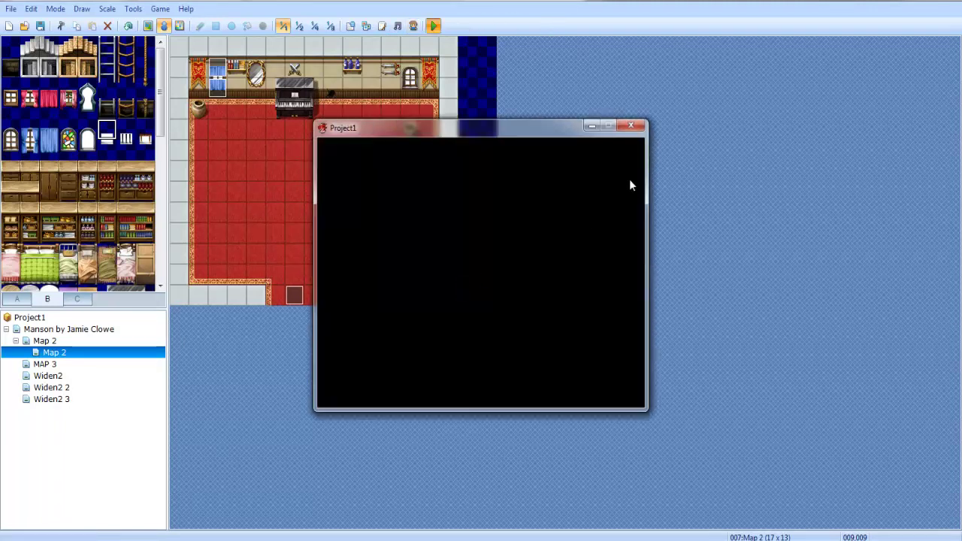
key("Return")
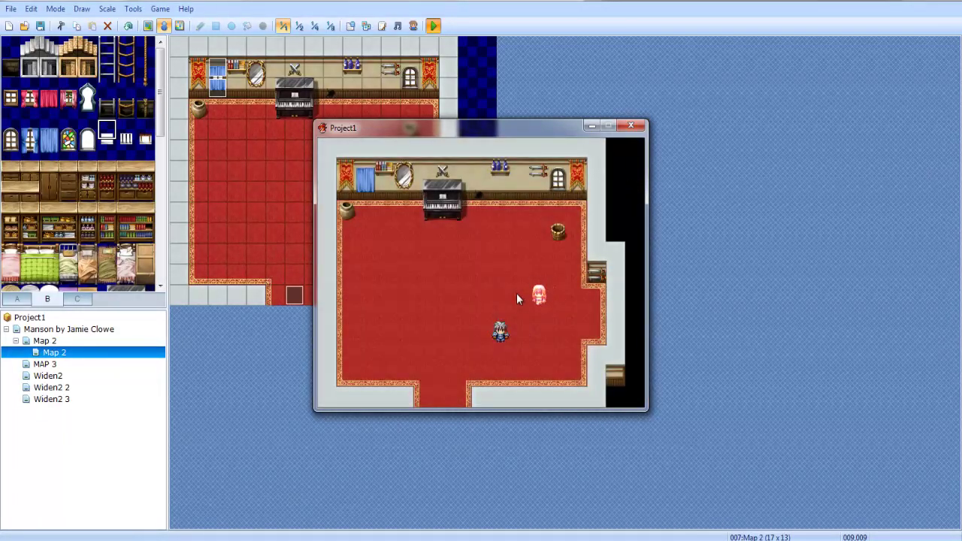
left_click(640, 126)
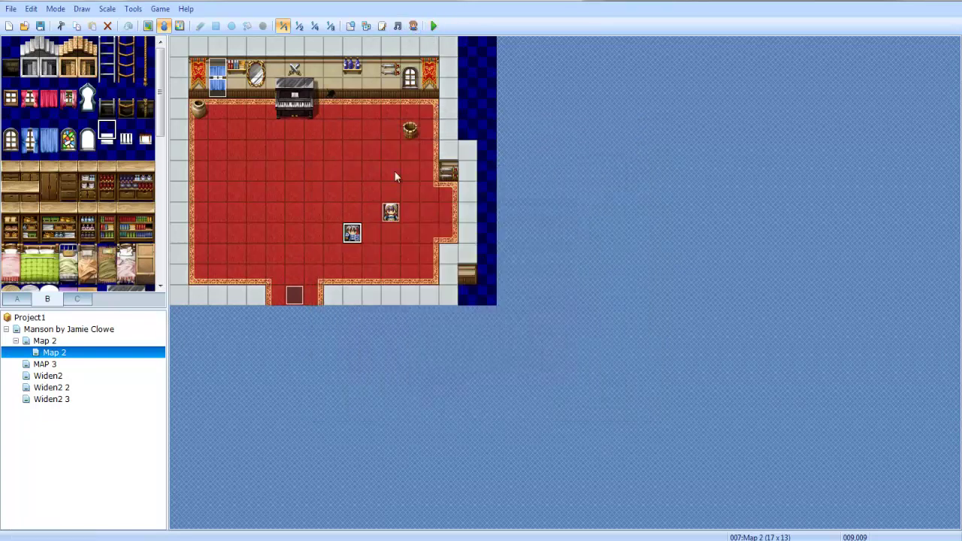
double_click(390, 214)
key("Escape")
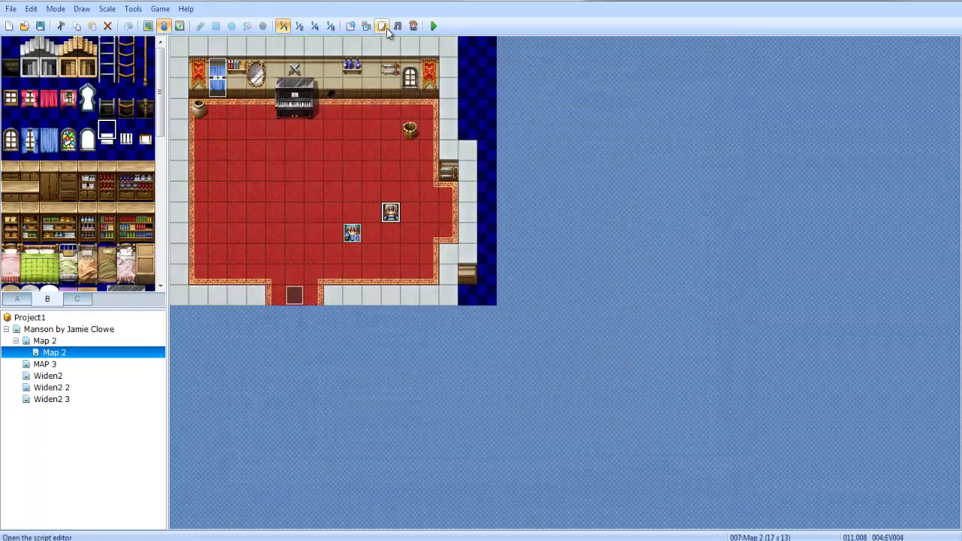
Set the trigger of common event 001 in the database to Parallel Process.
left_click(354, 26)
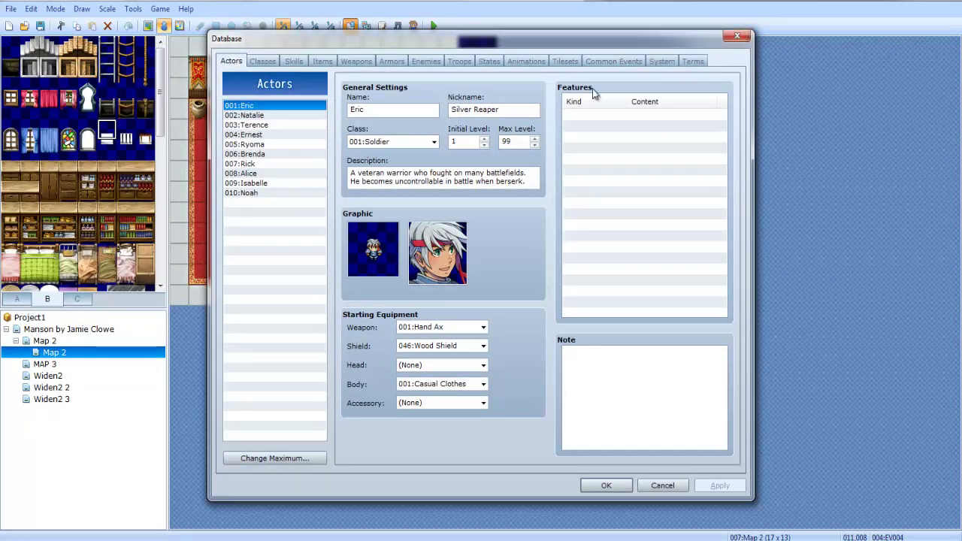
left_click(611, 65)
left_click(515, 111)
left_click(492, 142)
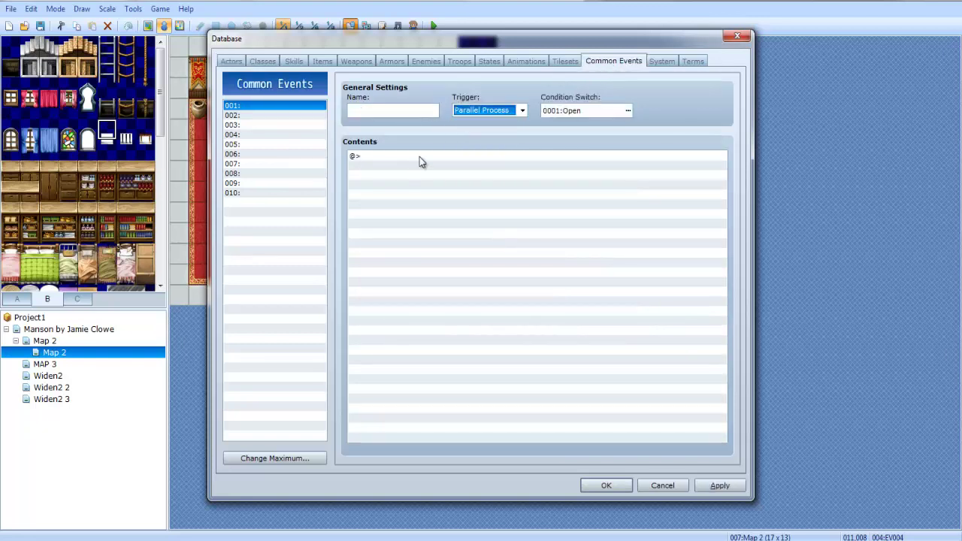
Add a Show Picture command to common event 001 with picture number 50 and the graphic HP_1.
double_click(382, 198)
left_click(452, 127)
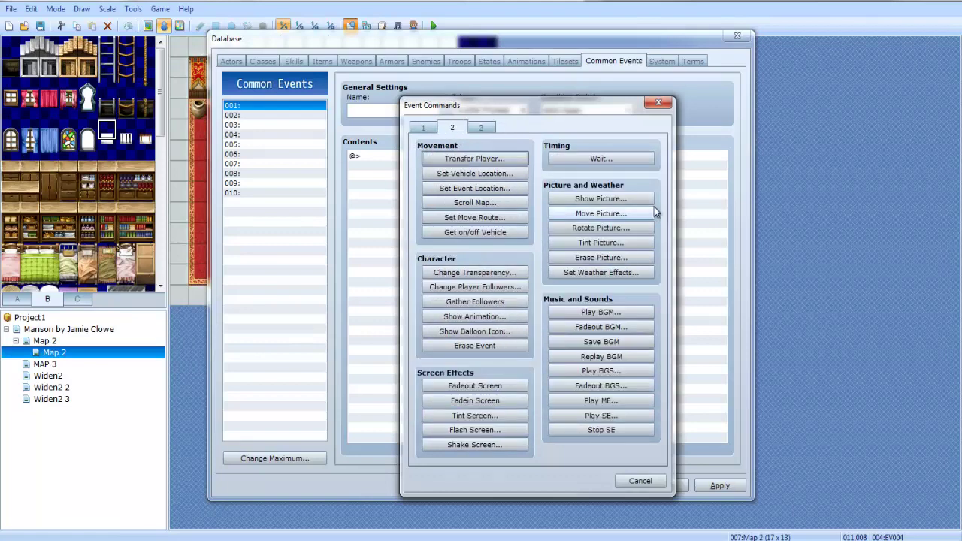
left_click(608, 199)
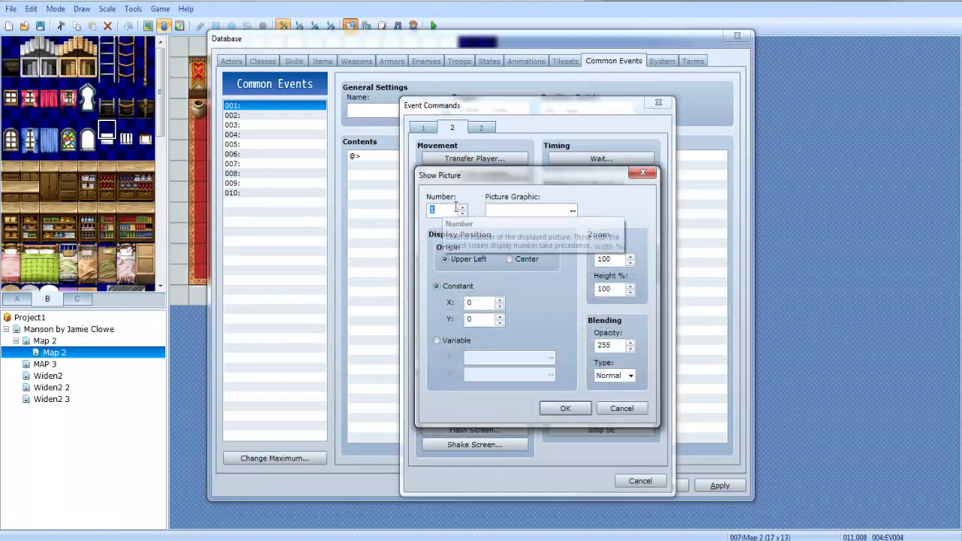
key("Return")
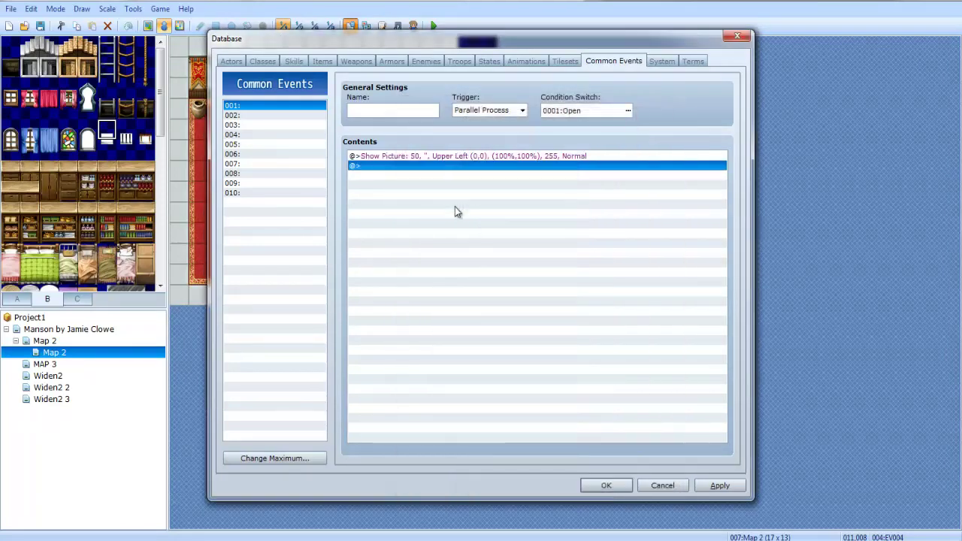
double_click(443, 157)
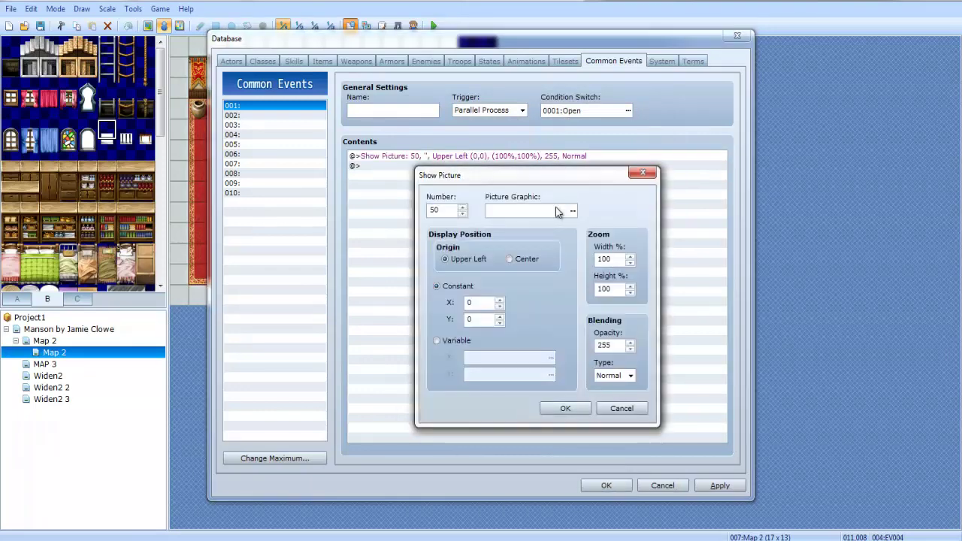
left_click(553, 208)
left_click(364, 169)
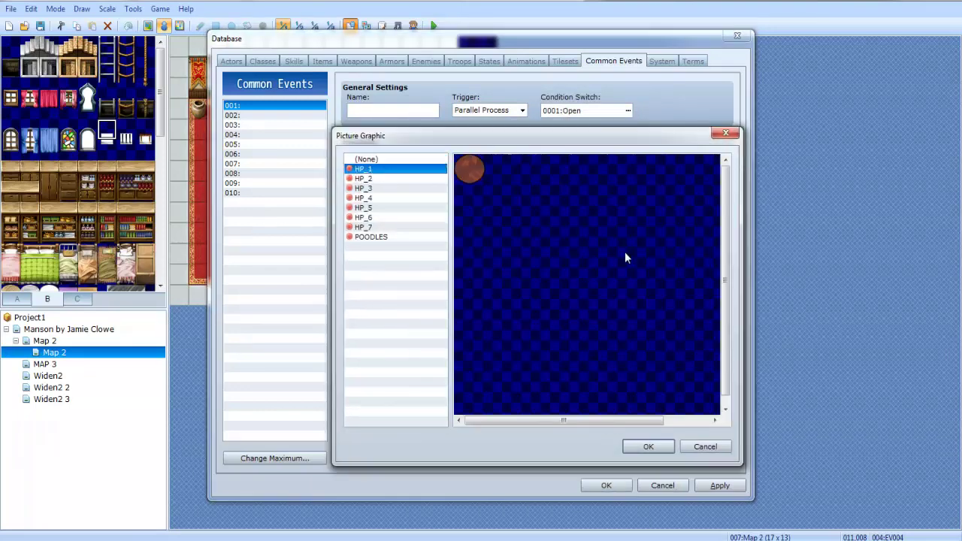
left_click(647, 446)
left_click(562, 407)
Add a Control Variables command below the Show Picture line in common event 001, naming variable 0001 HP and setting it to 0.
left_click(421, 166)
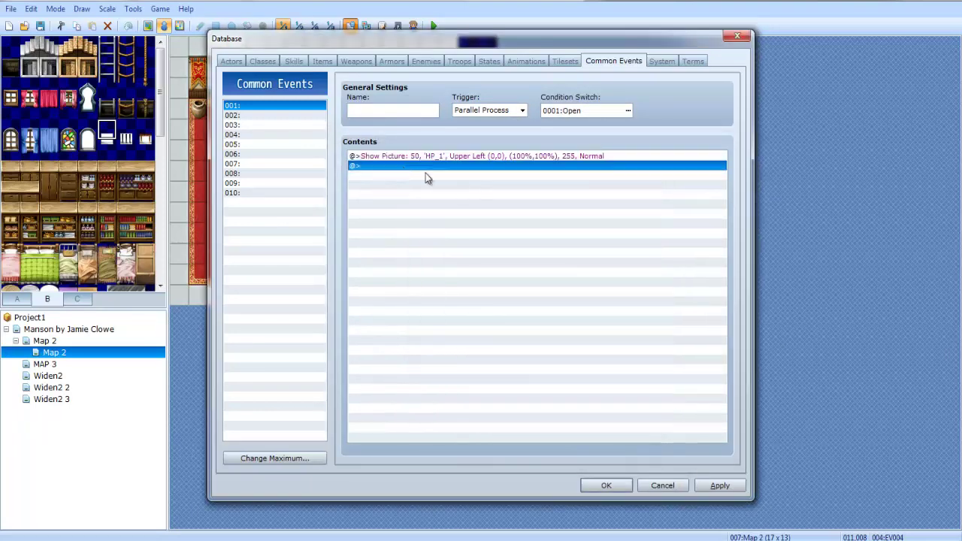
left_click(420, 156)
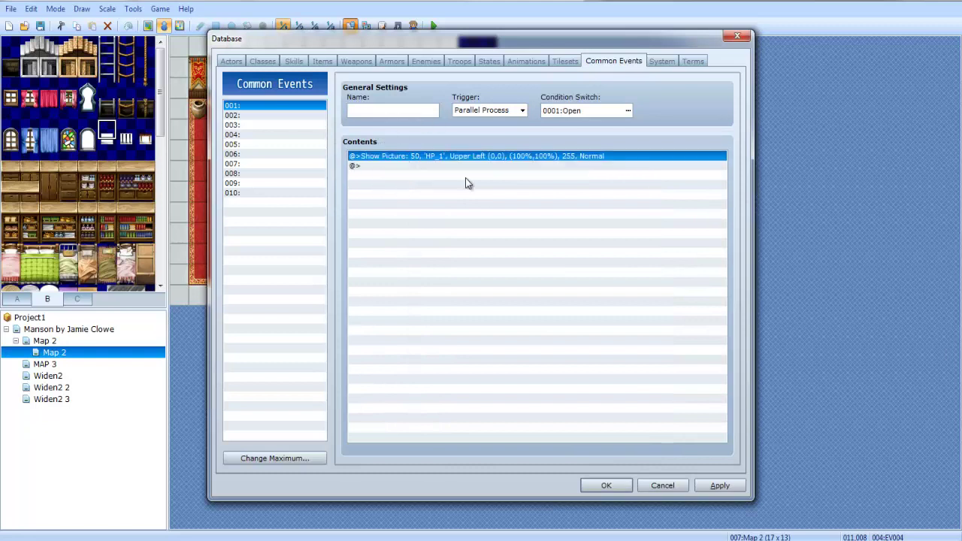
left_click(488, 165)
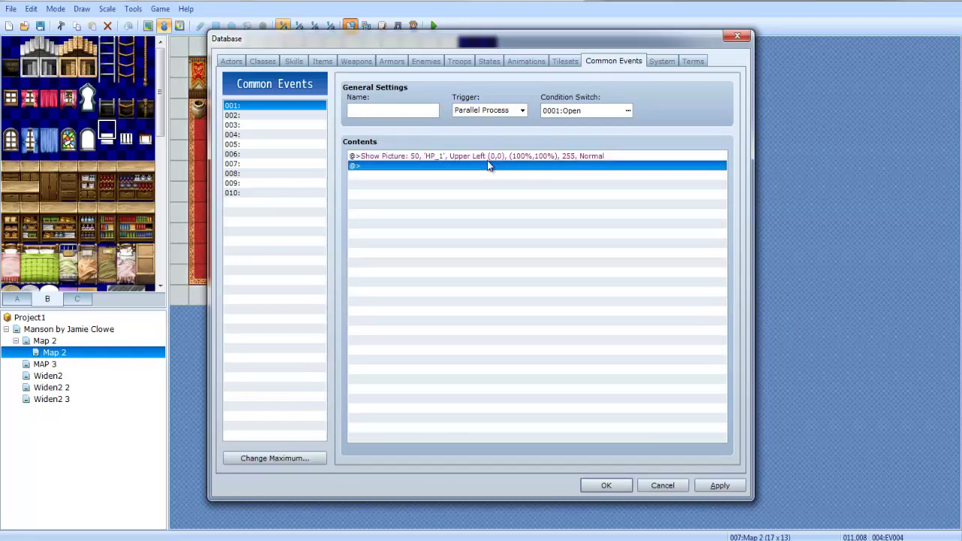
right_click(412, 166)
left_click(438, 172)
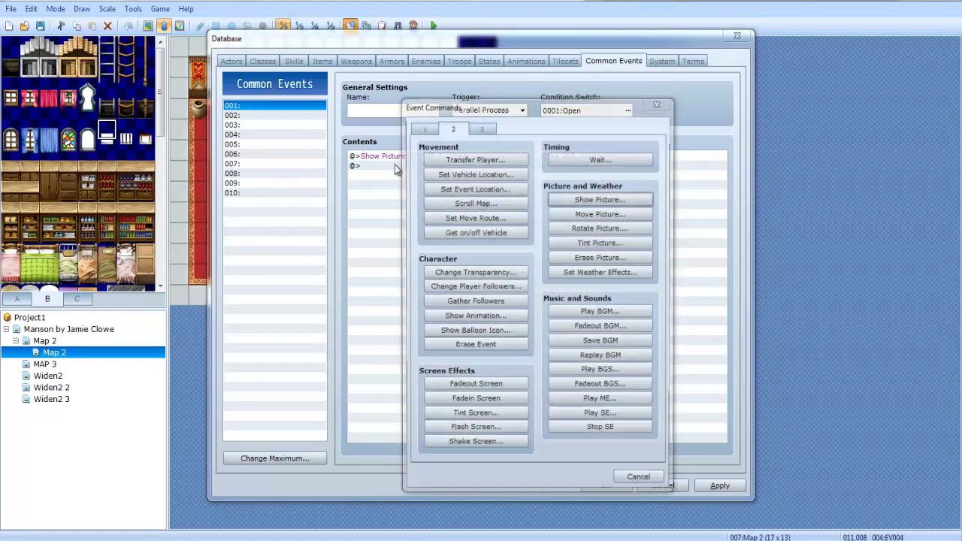
left_click_drag(628, 109, 751, 98)
left_click(582, 116)
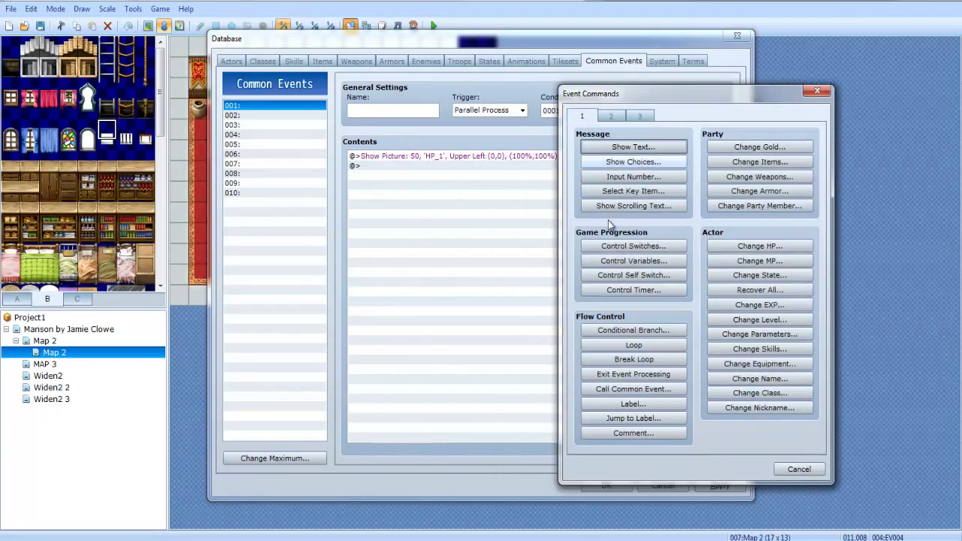
left_click(625, 262)
left_click(665, 195)
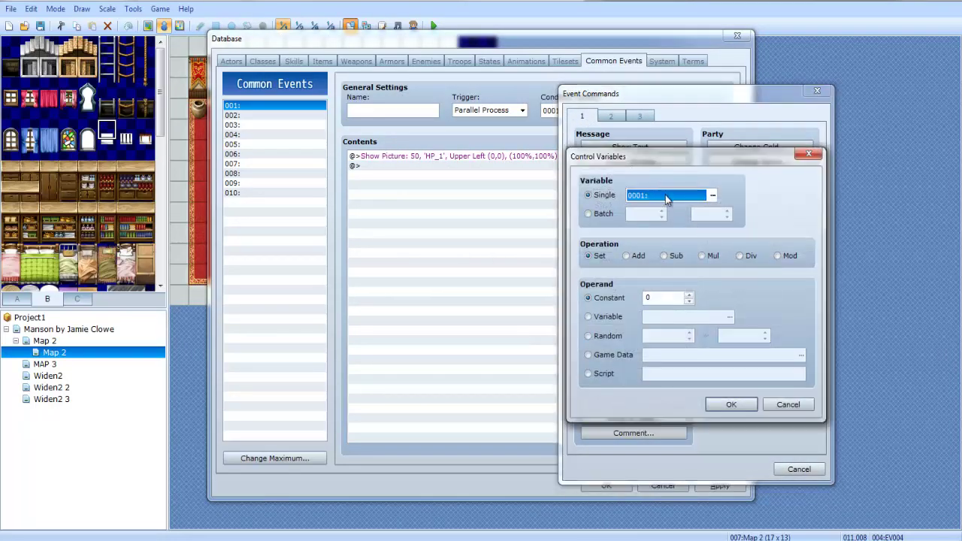
left_click_drag(788, 404, 673, 200)
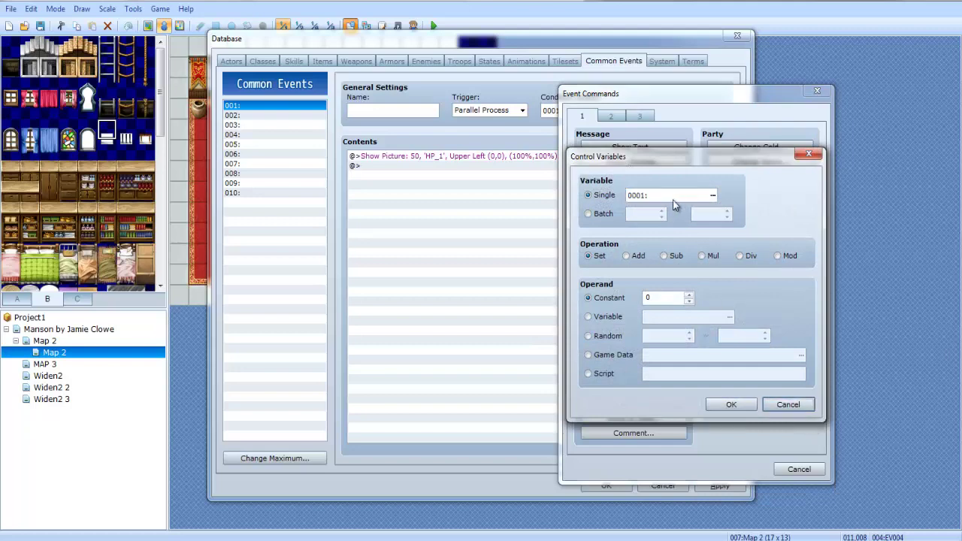
double_click(666, 200)
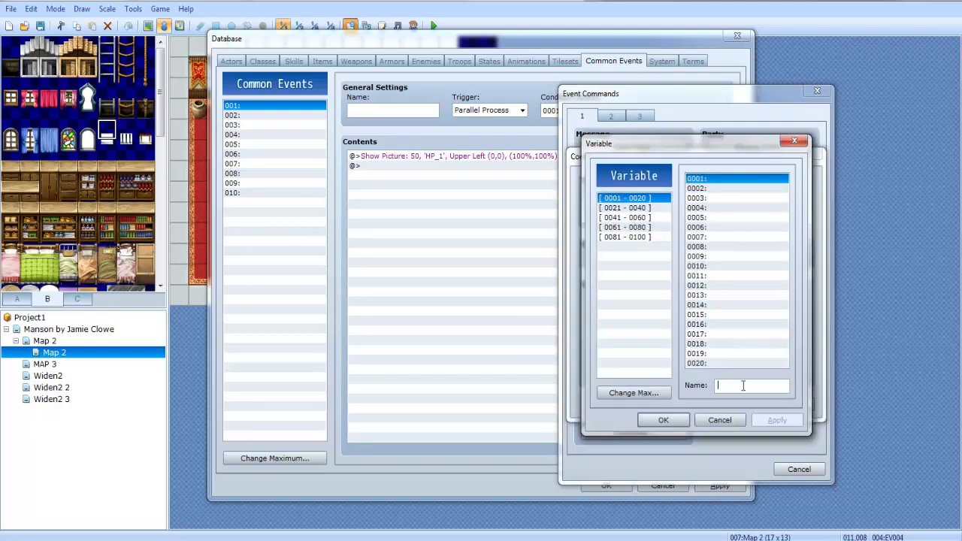
type("HP")
key("Return")
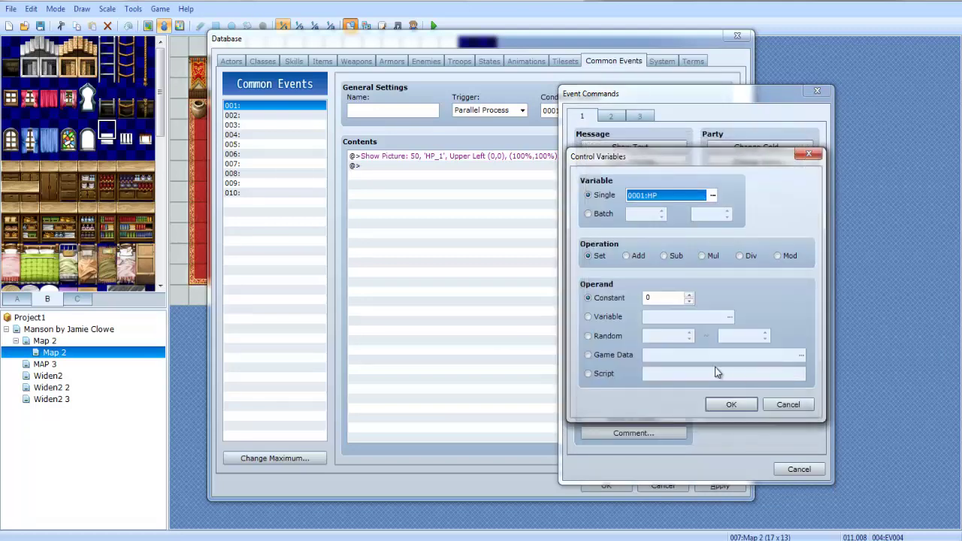
left_click(731, 404)
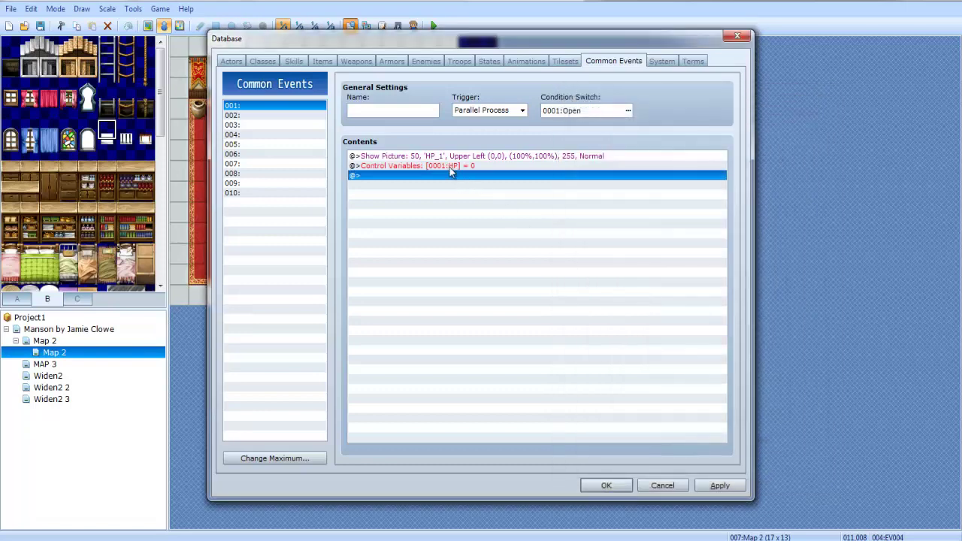
Delete the Control Variables command and add a Conditional Branch that checks whether variable 0001:HP equals 0.
left_click(451, 167)
key("Delete")
double_click(402, 166)
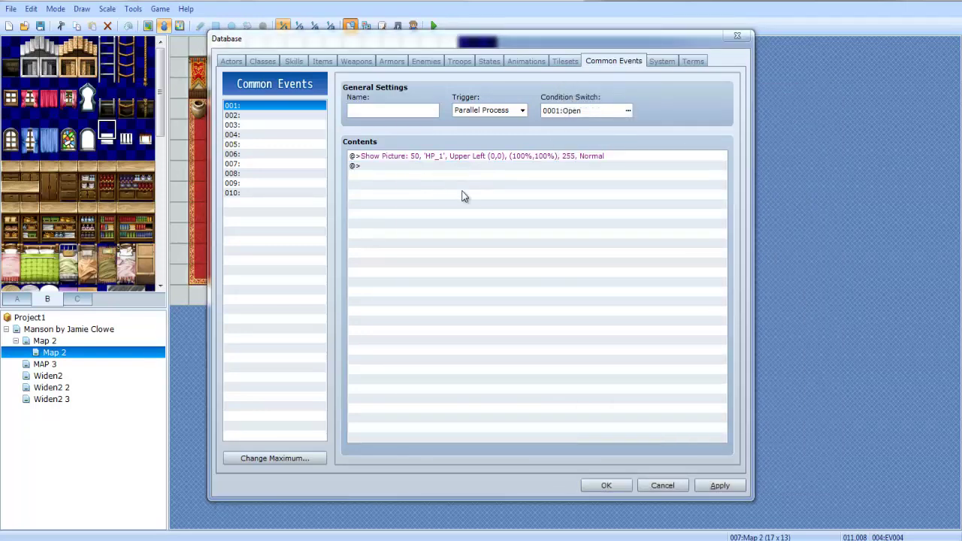
left_click_drag(489, 108, 575, 73)
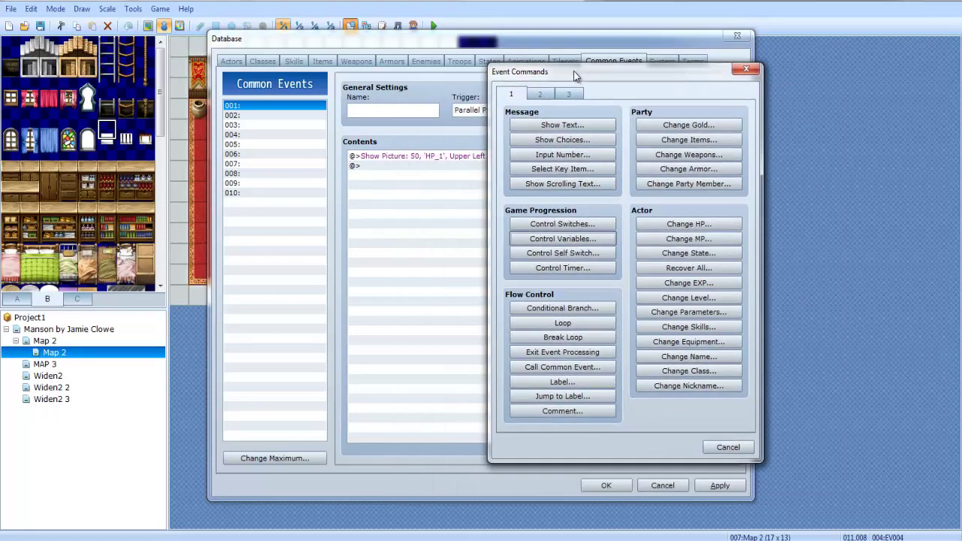
left_click(595, 307)
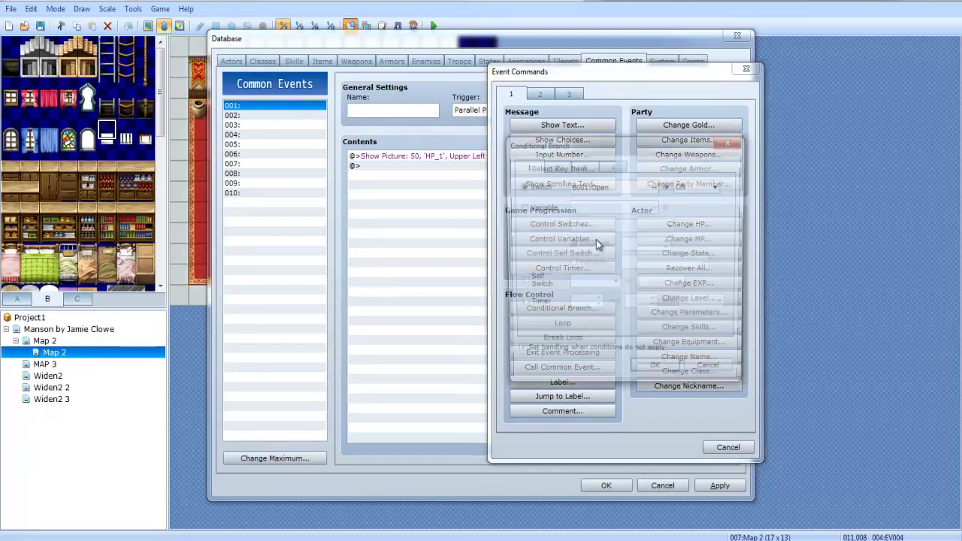
left_click(522, 207)
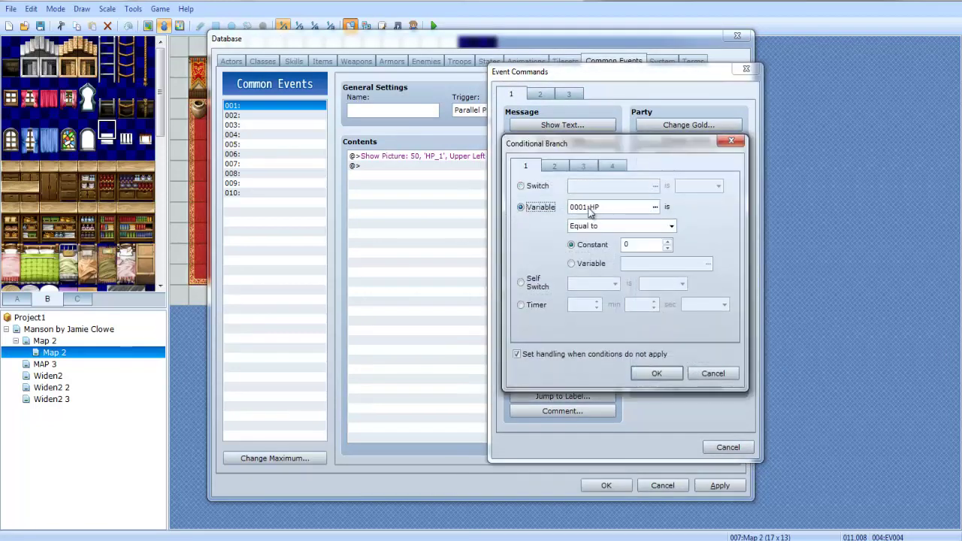
left_click(655, 206)
double_click(650, 156)
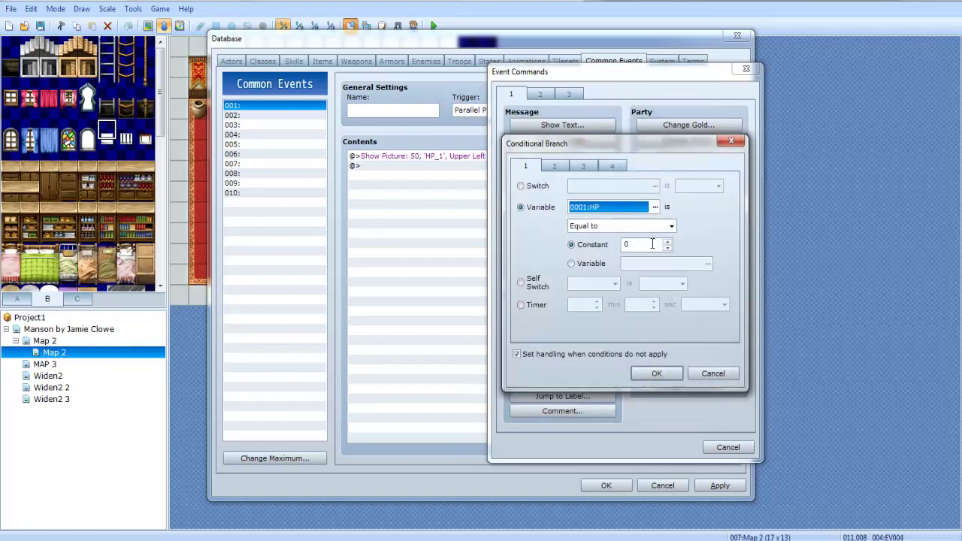
left_click(656, 373)
Move the HP_1 Show Picture command inside the branch and turn off the branch's handling when conditions do not apply.
key("ctrl+x")
left_click(450, 166)
key("ctrl+v")
double_click(421, 160)
left_click(565, 407)
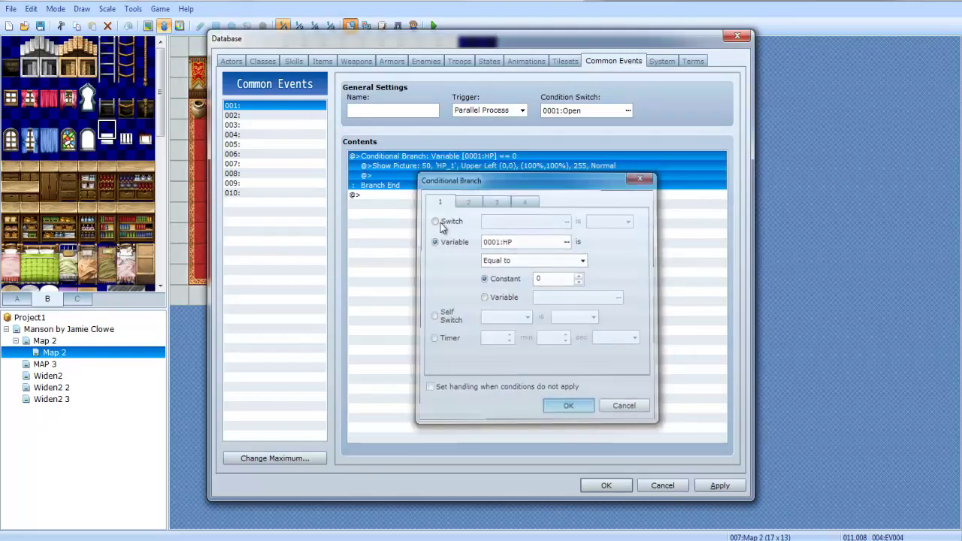
Paste seven copies of the HP conditional branch, including its Show Picture command, below the first one.
left_click(402, 194)
key("ctrl+v")
left_click(416, 197)
left_click(442, 250)
key("ctrl+v")
key("ctrl+v")
key("ctrl+v")
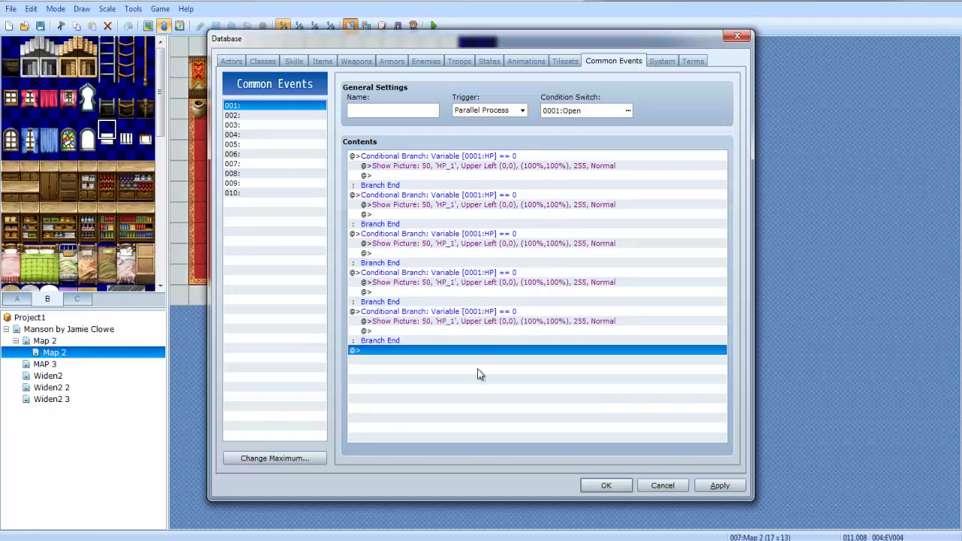
key("ctrl+v")
key("ctrl+v")
key("ctrl+v")
scroll(478, 343, "up", 2)
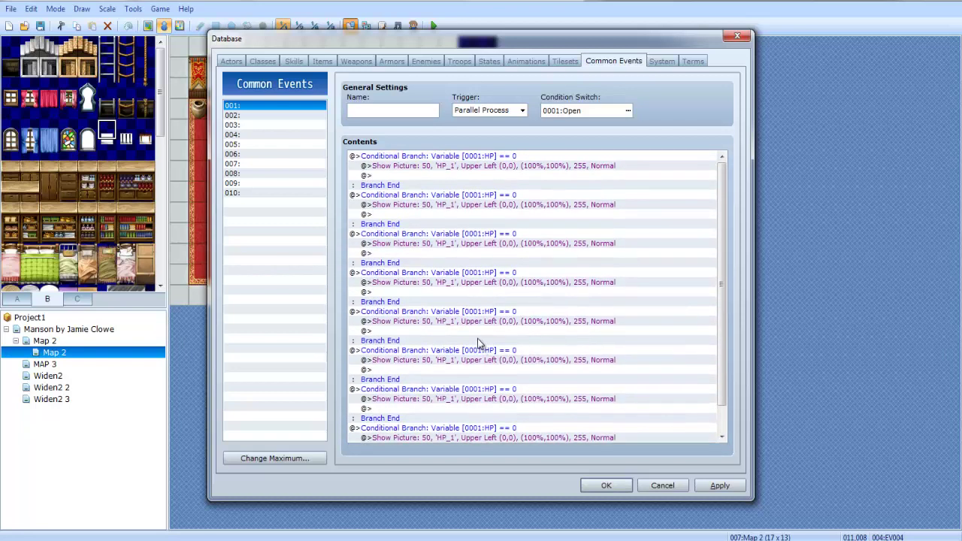
Set the second branch's HP condition to -1 and its Show Picture graphic to HP_2.
double_click(489, 201)
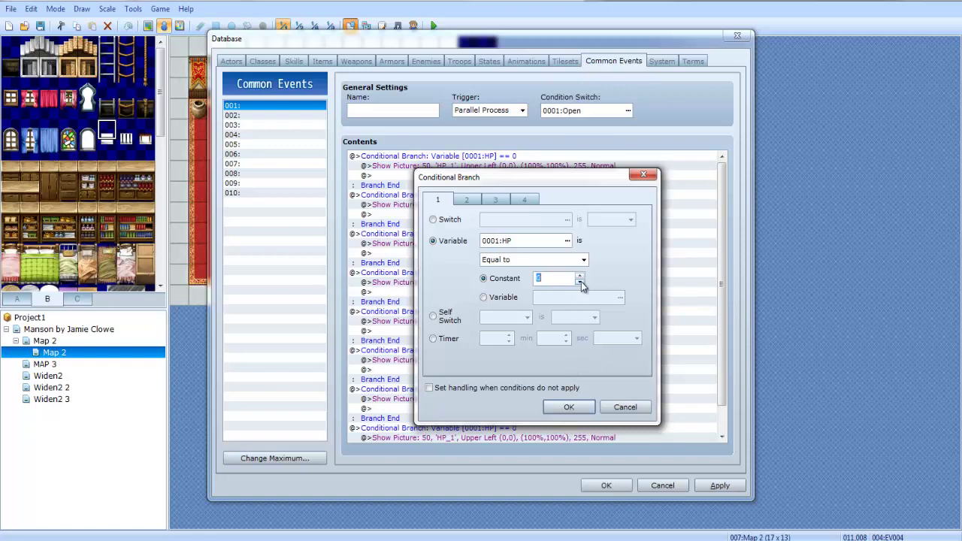
left_click(579, 281)
left_click(567, 408)
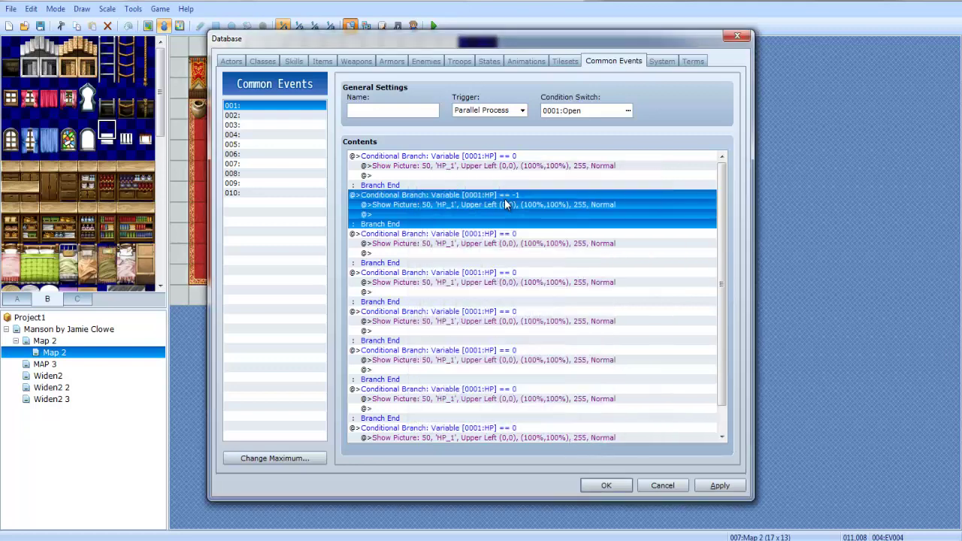
double_click(505, 204)
left_click(572, 210)
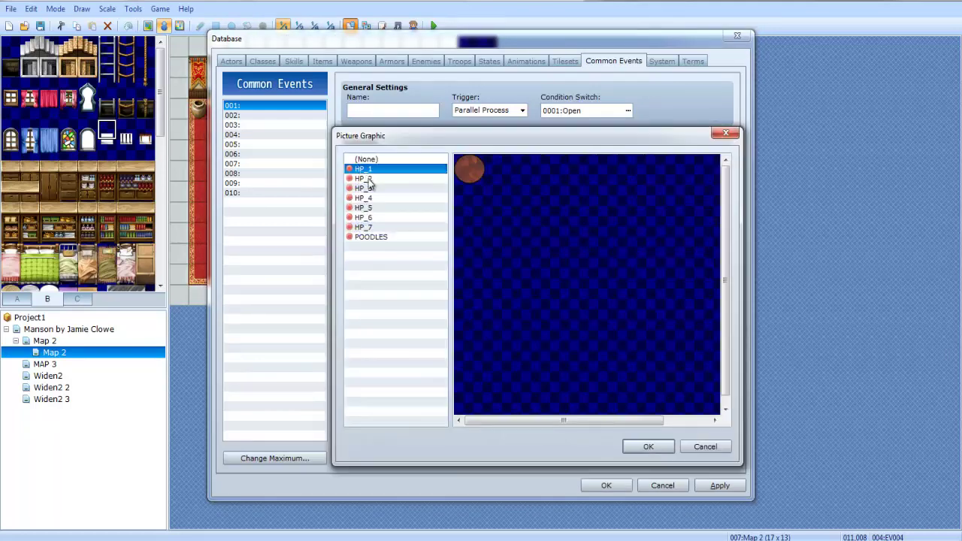
double_click(371, 182)
left_click(565, 408)
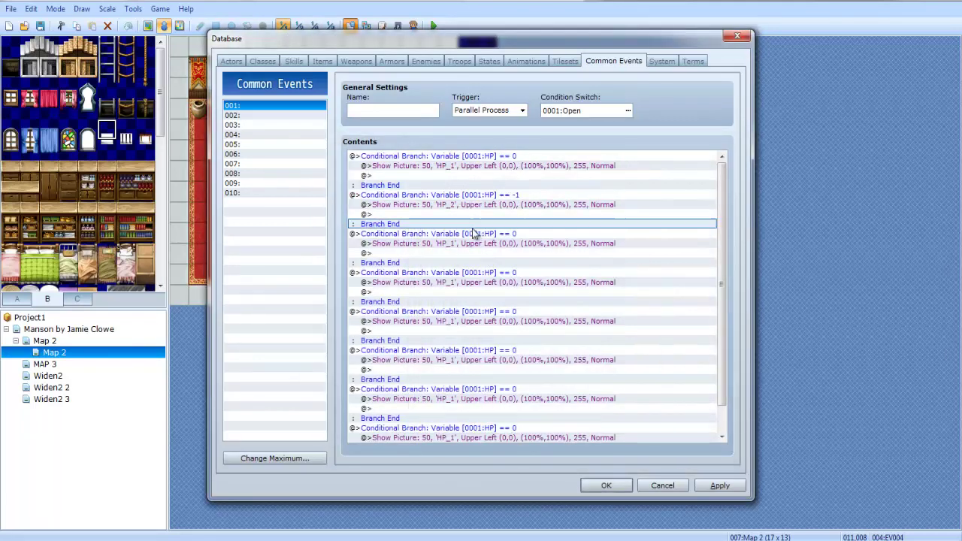
Set the third branch's HP condition to -2 and its Show Picture graphic to HP_3.
double_click(533, 234)
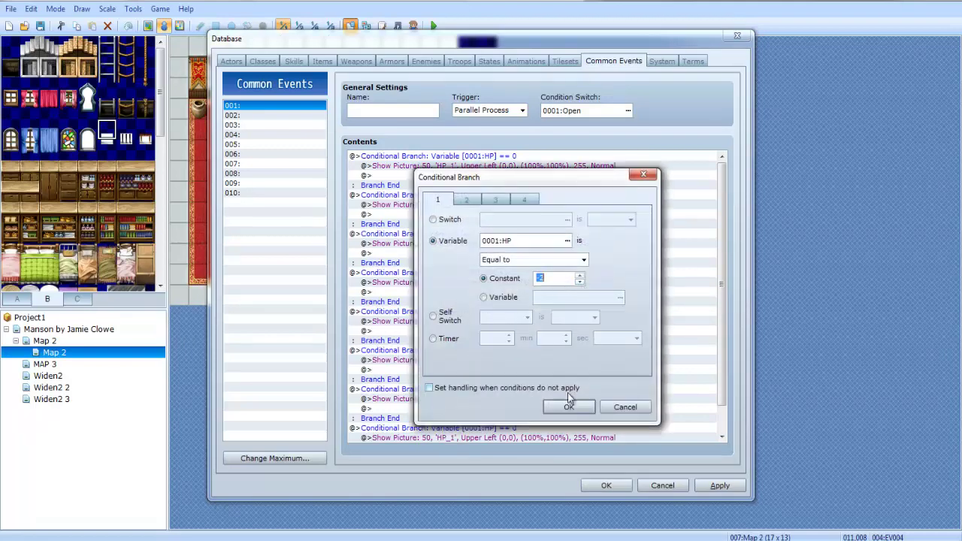
left_click(569, 406)
left_click(514, 251)
double_click(513, 242)
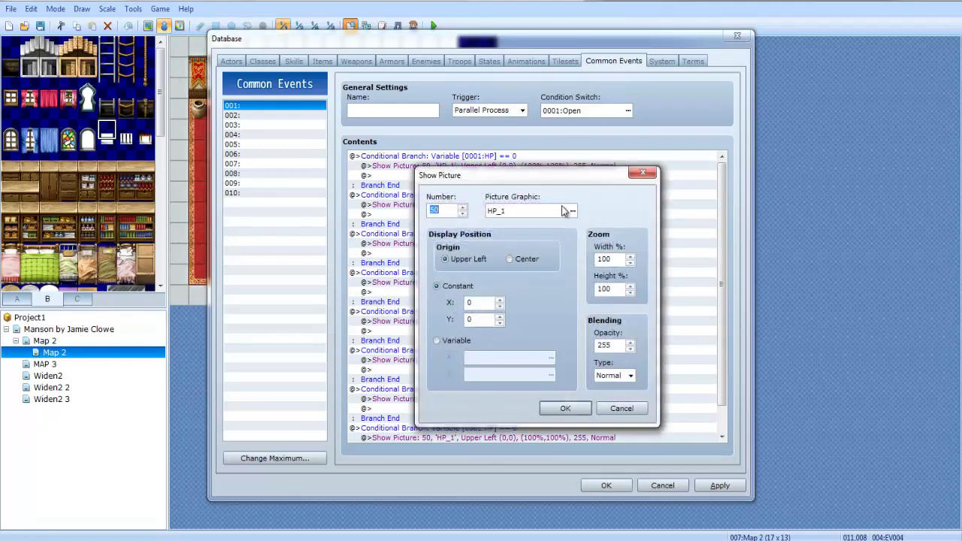
left_click(571, 210)
left_click(389, 188)
left_click(647, 447)
left_click(567, 406)
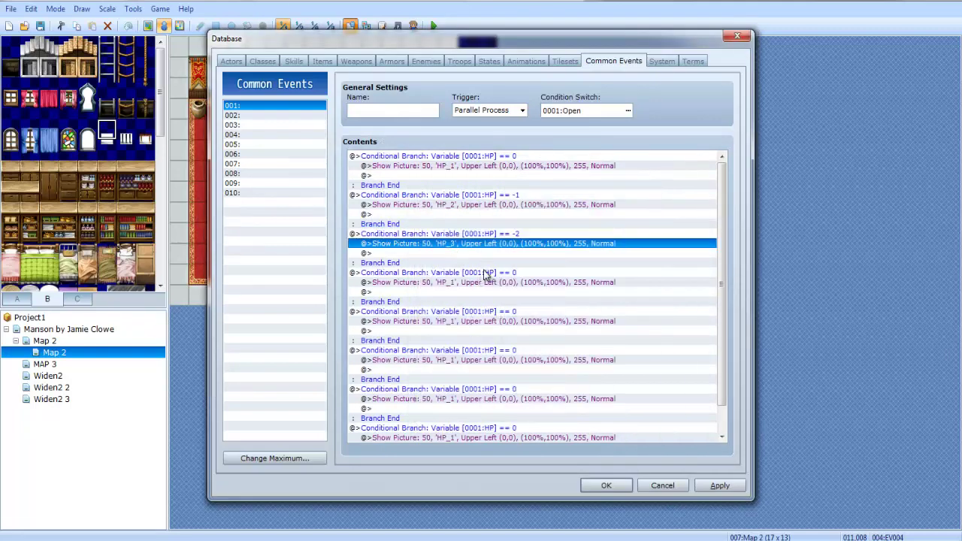
Set the fourth branch's HP condition to -3.
double_click(485, 274)
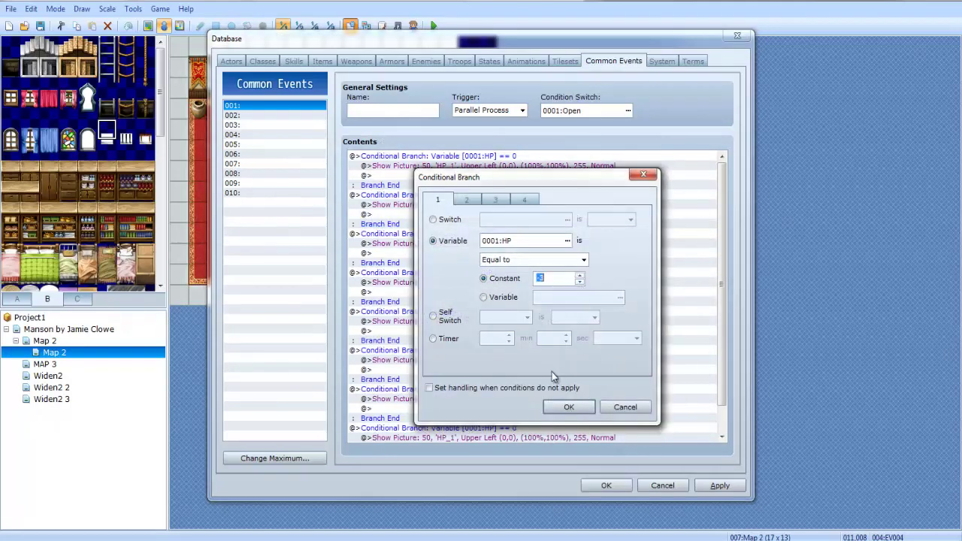
left_click(569, 406)
Set the common event's condition switch to 0002 and name that switch battle.
left_click(574, 114)
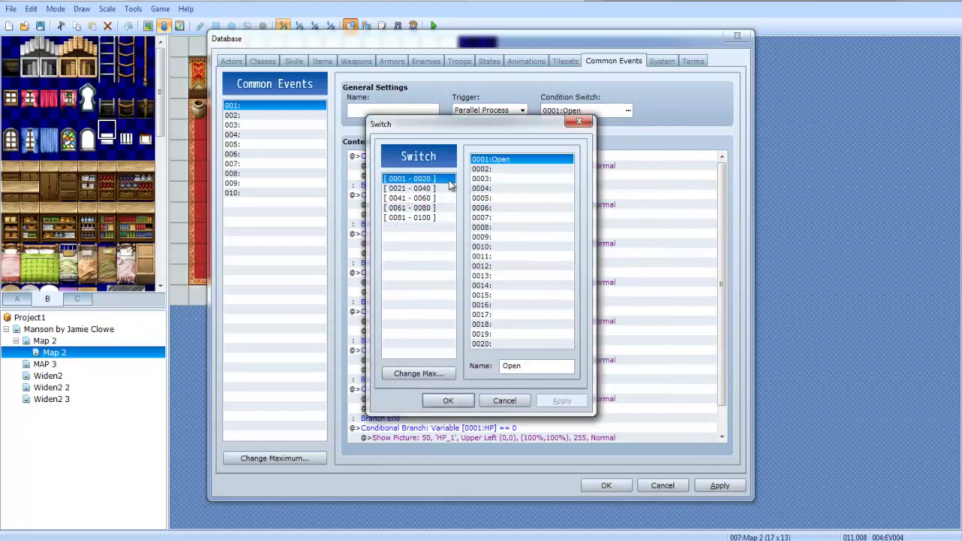
double_click(480, 169)
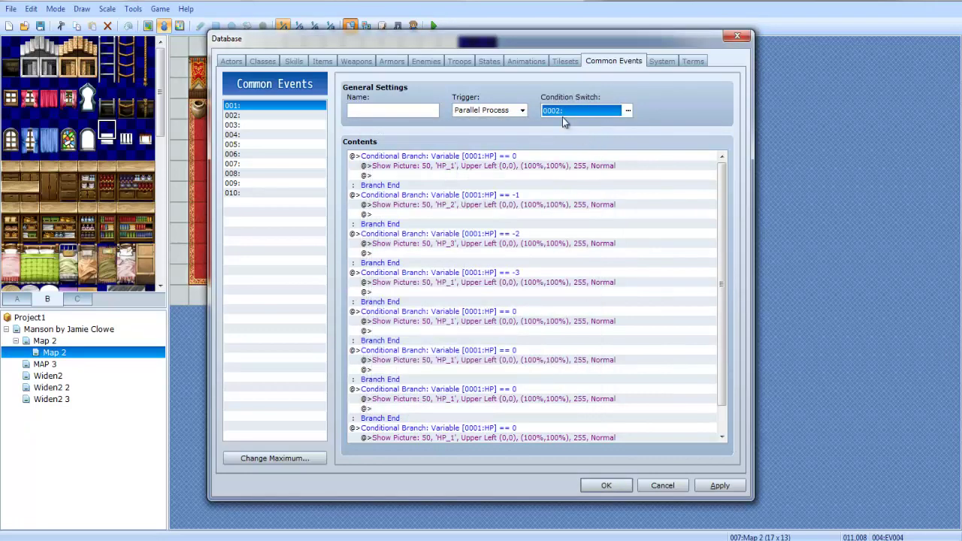
left_click(562, 114)
left_click(496, 160)
left_click(508, 166)
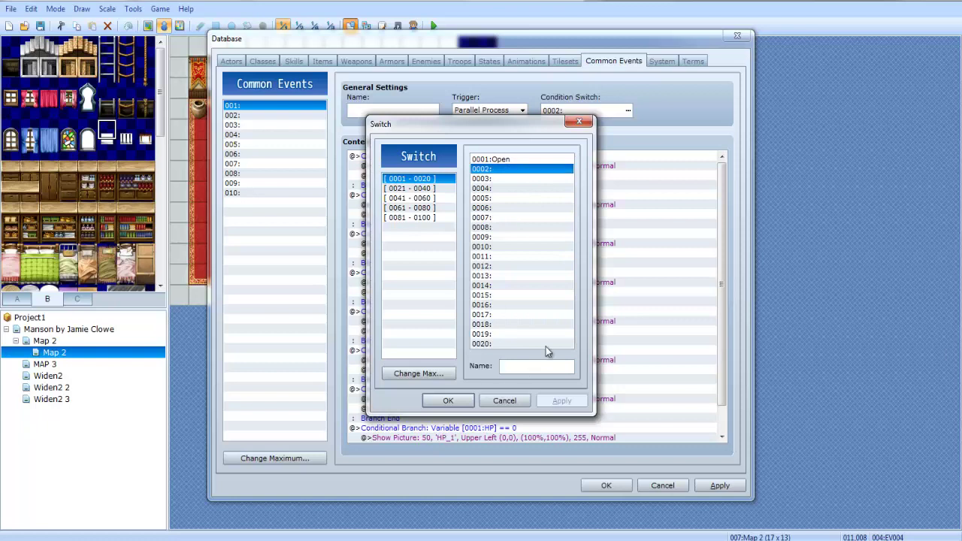
type("battle")
key("Return")
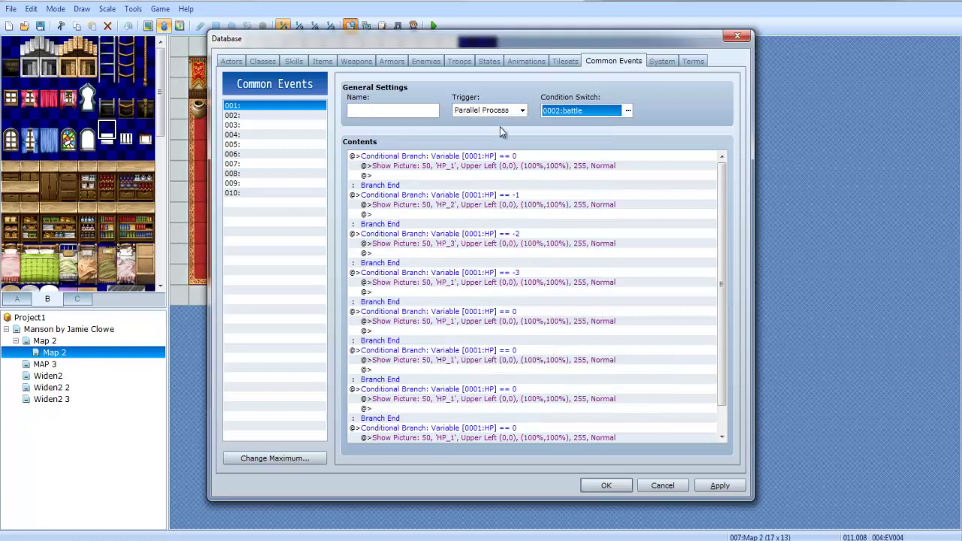
Set the fifth branch's HP condition to -4 and the fourth branch's Show Picture graphic to HP_4.
double_click(492, 311)
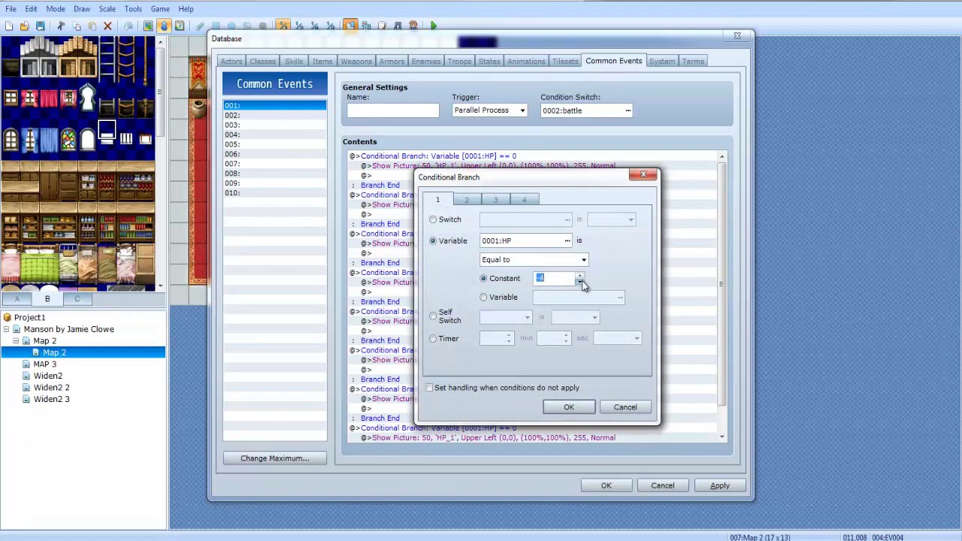
left_click(567, 406)
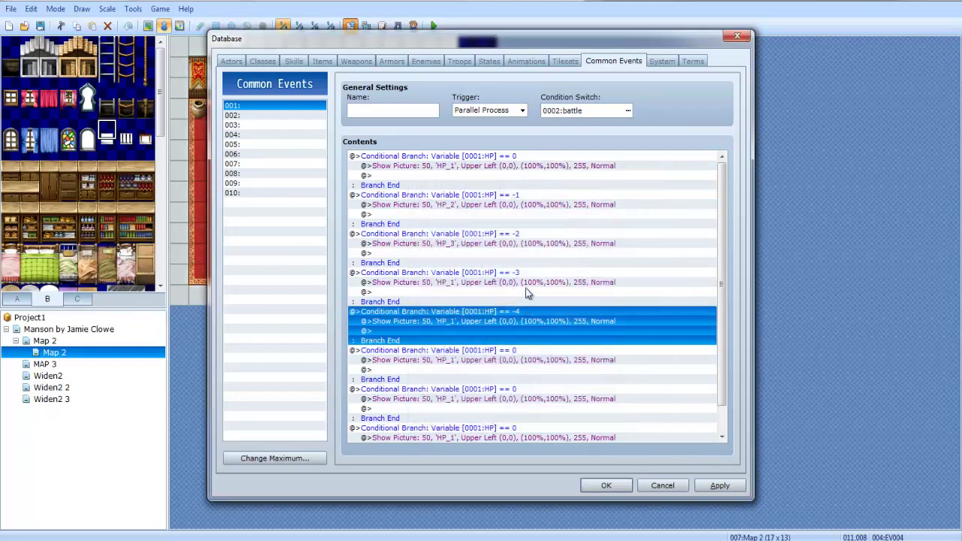
left_click(522, 284)
double_click(522, 286)
left_click(531, 208)
left_click(395, 197)
left_click(648, 447)
left_click(567, 410)
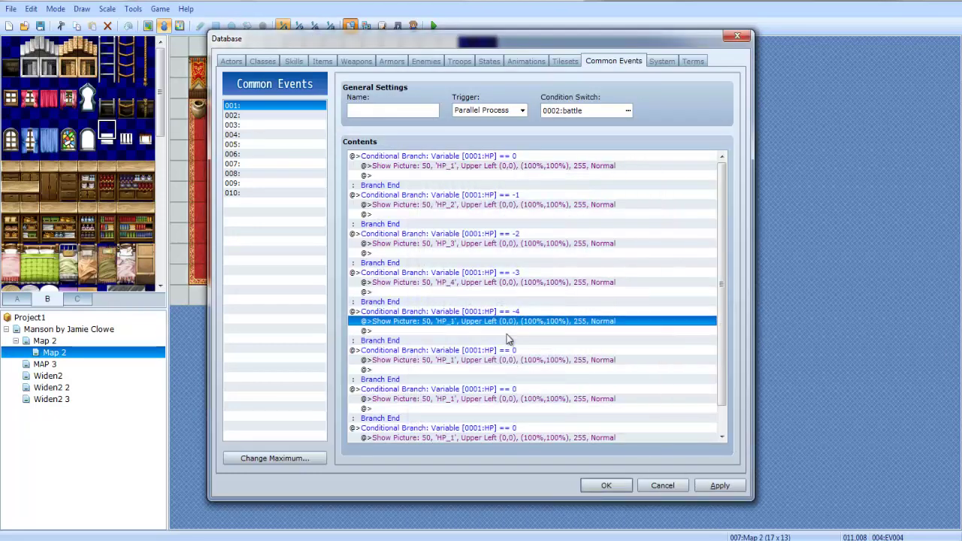
Set the Show Picture graphic in the fifth branch to HP_5.
double_click(510, 322)
left_click(516, 211)
left_click(420, 207)
left_click(631, 446)
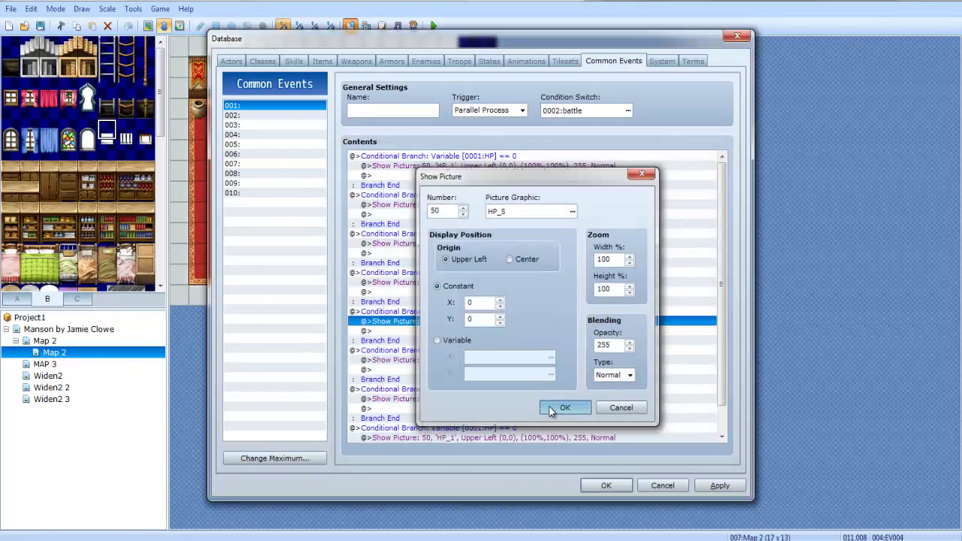
left_click(568, 409)
Set the sixth conditional branch's HP condition to -5.
left_click(492, 350)
double_click(493, 350)
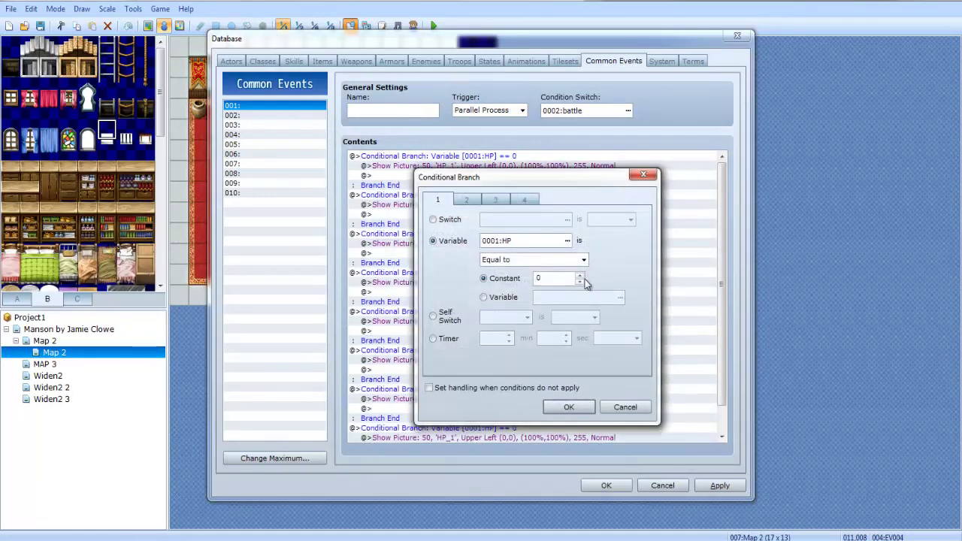
left_click(583, 260)
left_click(537, 259)
left_click(567, 409)
Set the Show Picture graphic in the sixth branch to HP_6.
double_click(517, 364)
double_click(533, 211)
left_click(367, 188)
left_click(367, 197)
left_click(369, 207)
left_click(371, 217)
left_click(649, 447)
left_click(564, 406)
Set the seventh branch's HP condition to -6 and its Show Picture graphic to HP_7.
double_click(514, 390)
left_click(568, 407)
double_click(576, 322)
left_click(518, 208)
left_click(378, 227)
left_click(651, 448)
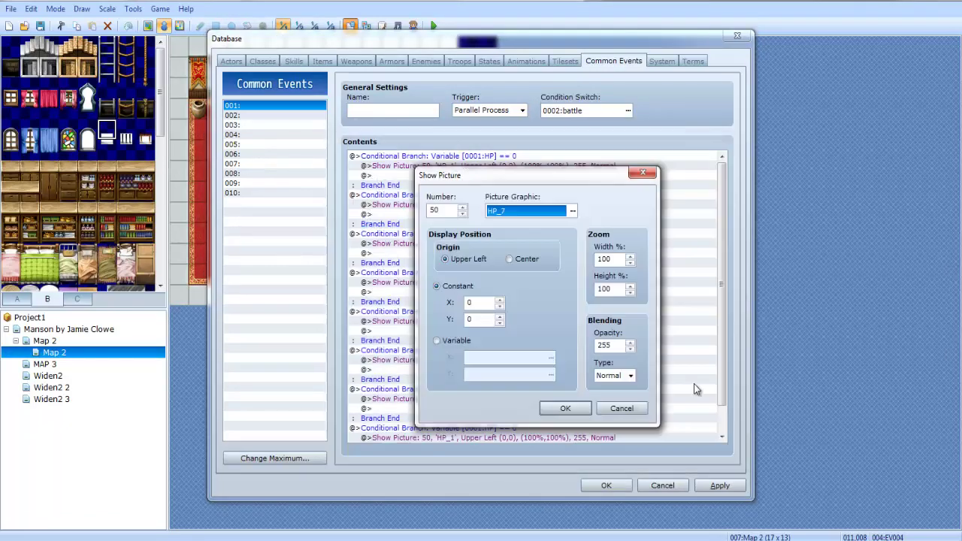
left_click(569, 409)
Set the last conditional branch's HP condition to -7.
scroll(723, 372, "down", 1)
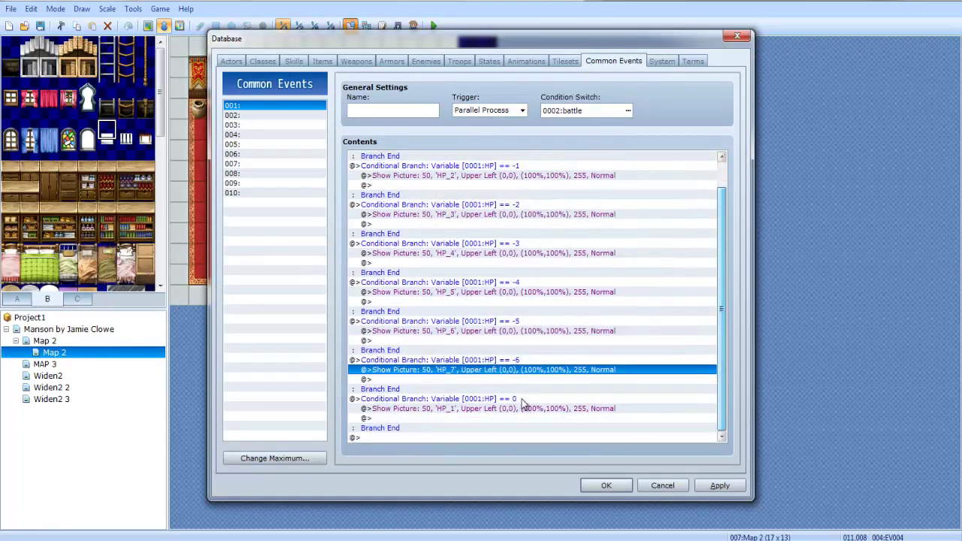
left_click(523, 408)
double_click(518, 398)
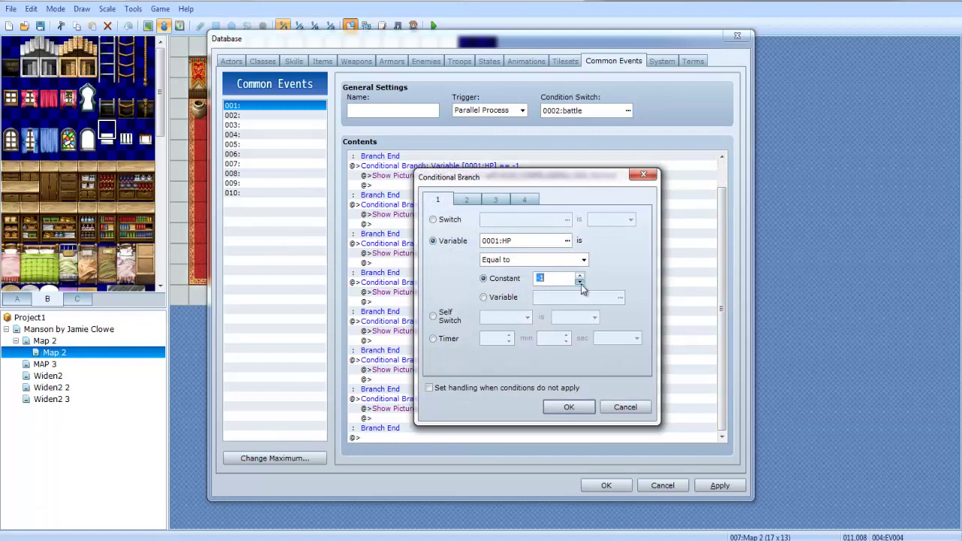
left_click(570, 406)
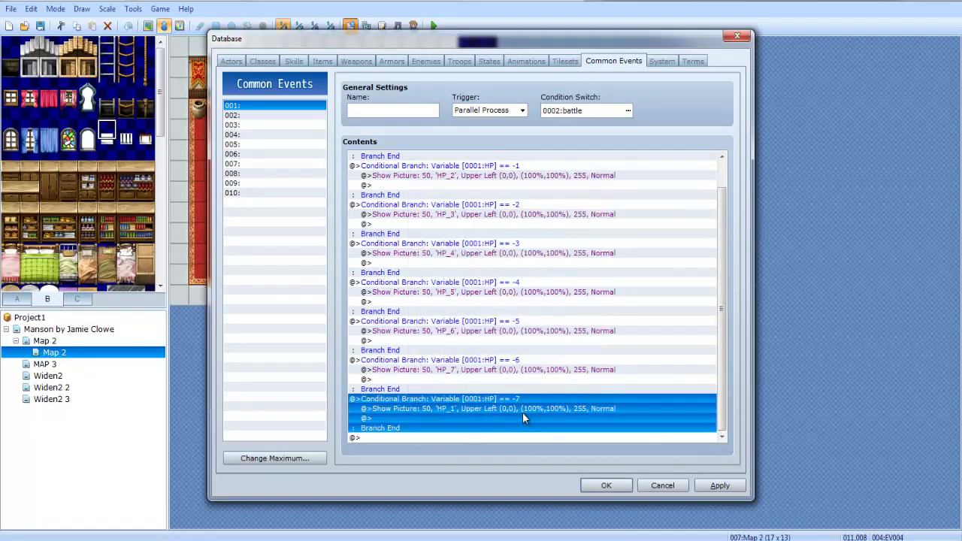
double_click(522, 414)
left_click(534, 211)
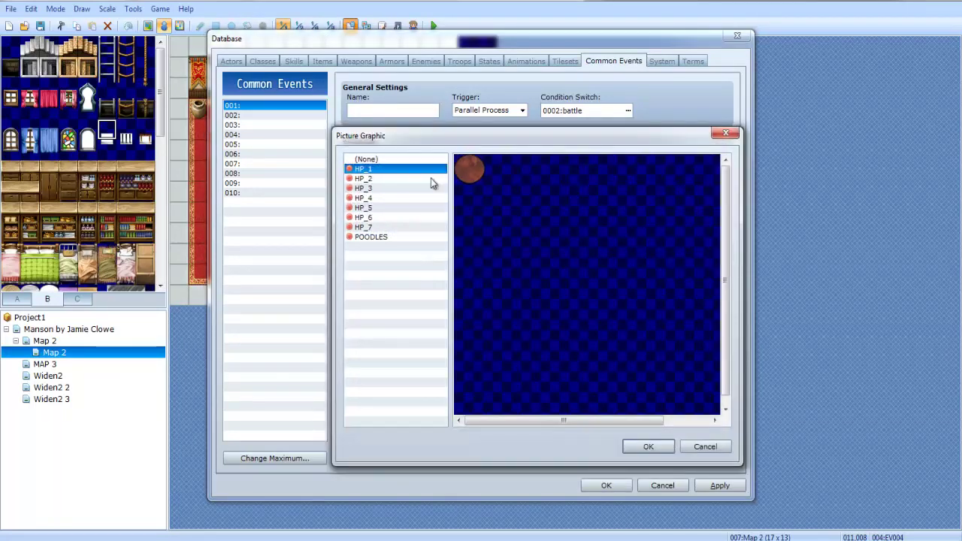
left_click(370, 237)
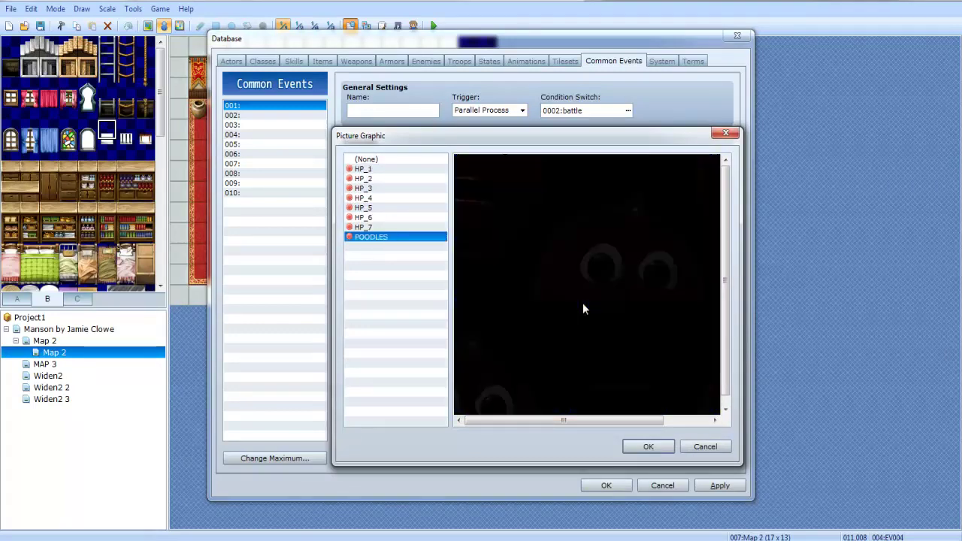
left_click(705, 446)
left_click(626, 412)
Replace the Show Picture command in the -7 branch with an Erase Picture command for picture number 50.
key("Delete")
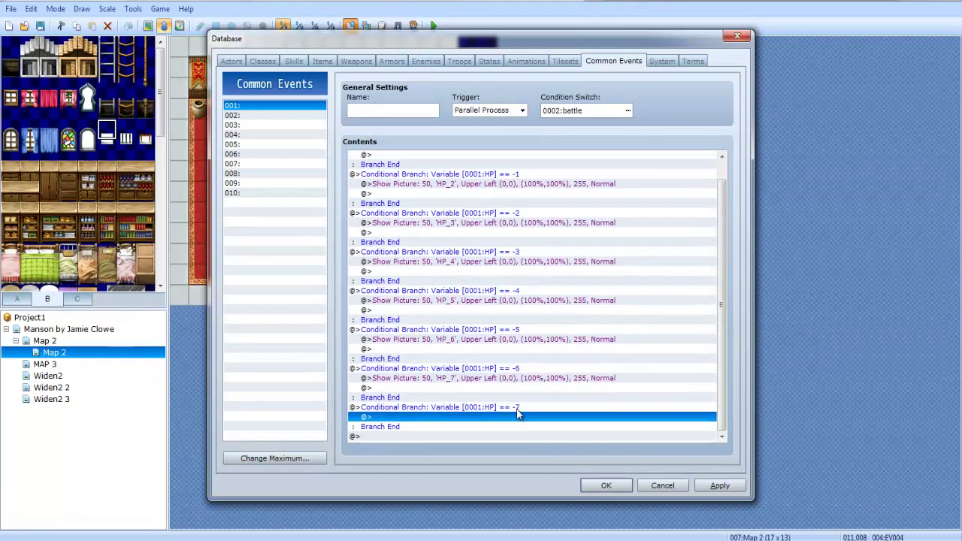
double_click(512, 418)
left_click(451, 127)
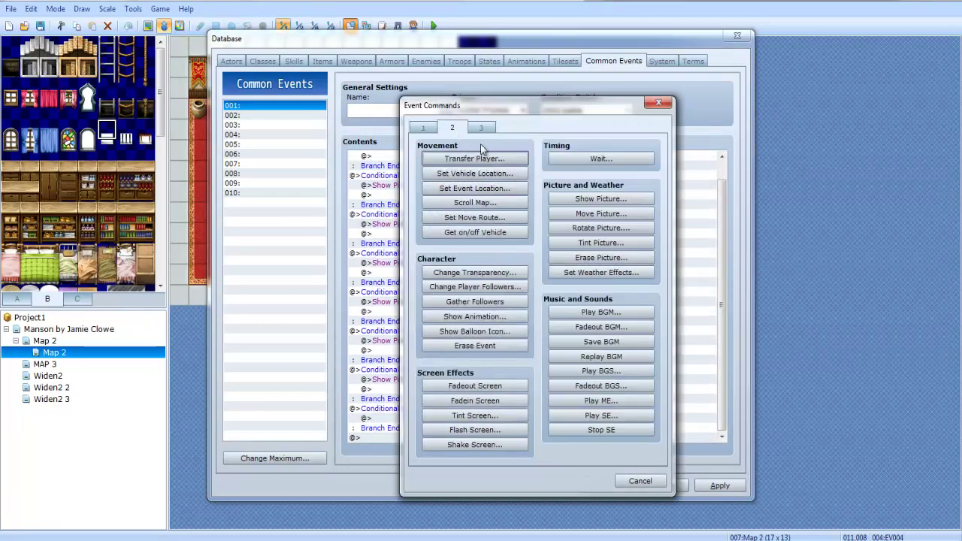
left_click(598, 257)
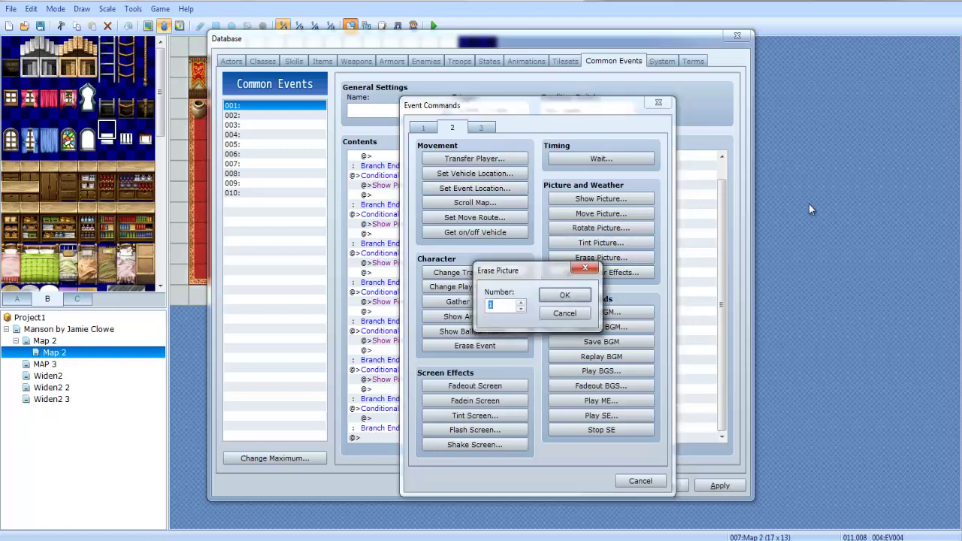
type("50")
key("Return")
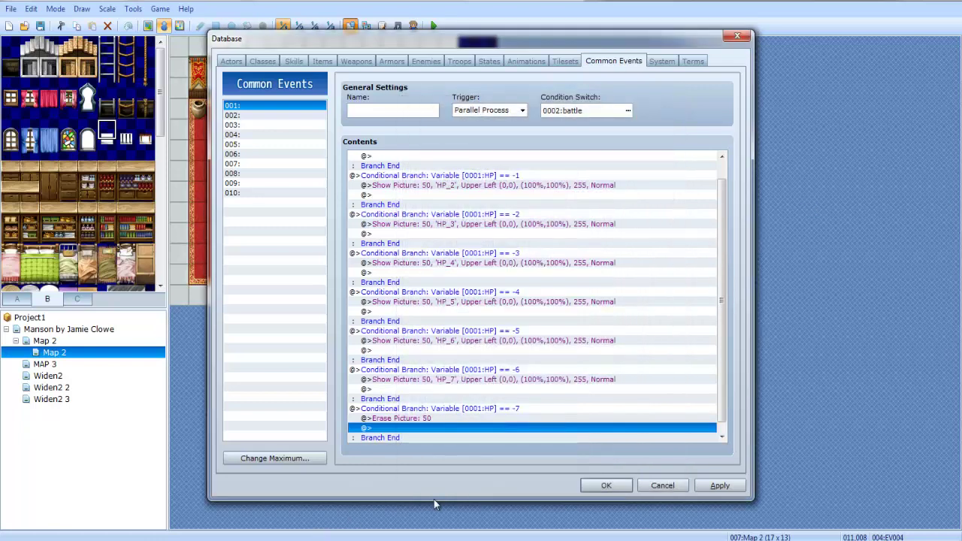
Add a Game Over command below Erase Picture in the -7 branch and save the database changes.
double_click(485, 433)
left_click(481, 127)
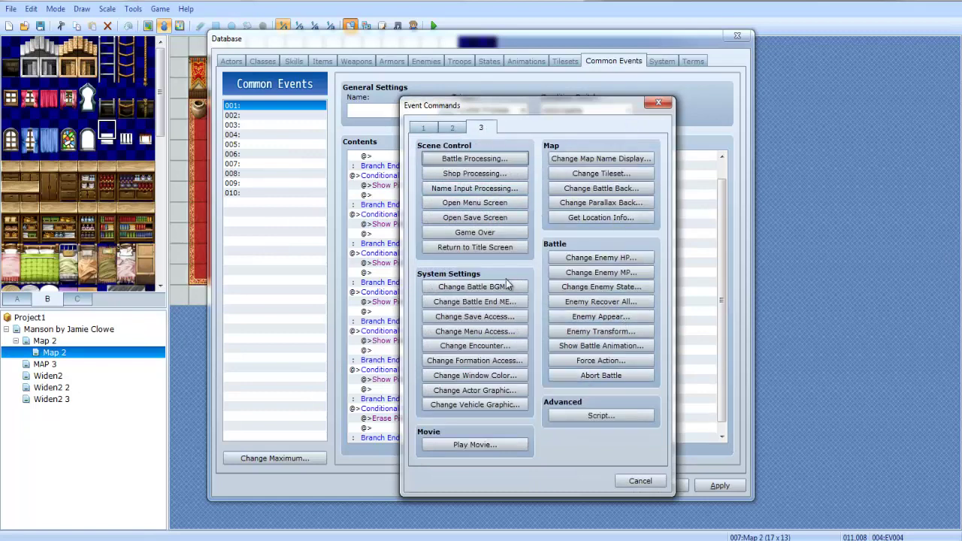
left_click(474, 232)
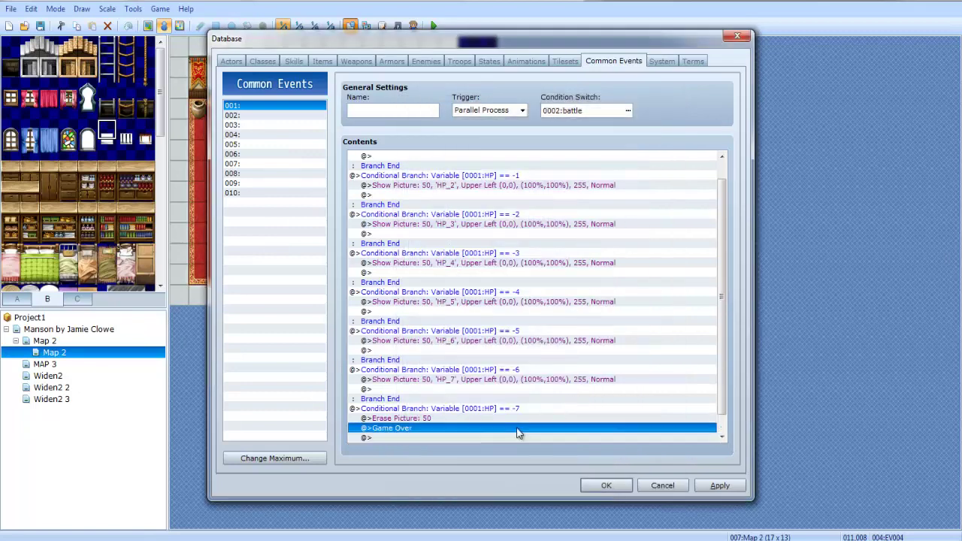
left_click(606, 485)
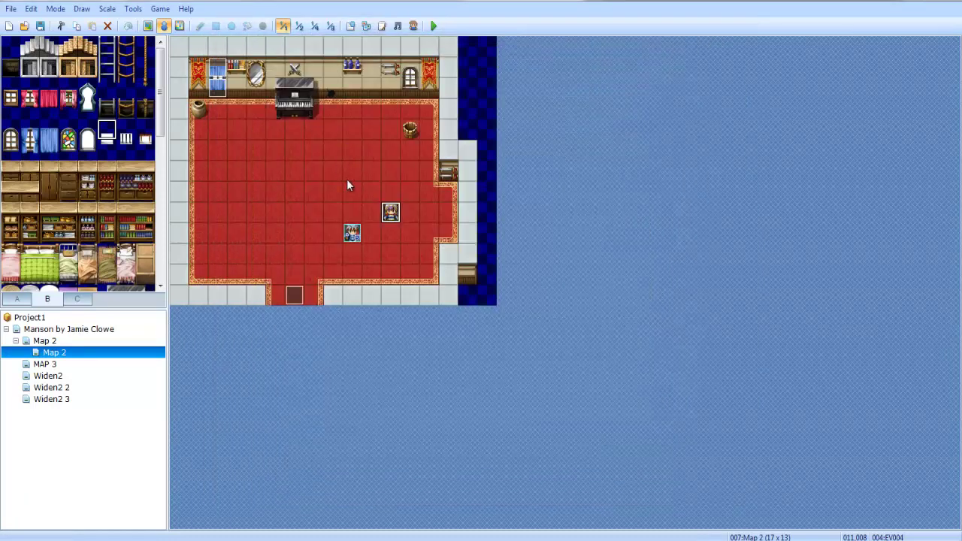
Create a new event on Map 2 outside the room's floor with the Parallel Process trigger.
right_click(324, 139)
left_click(353, 148)
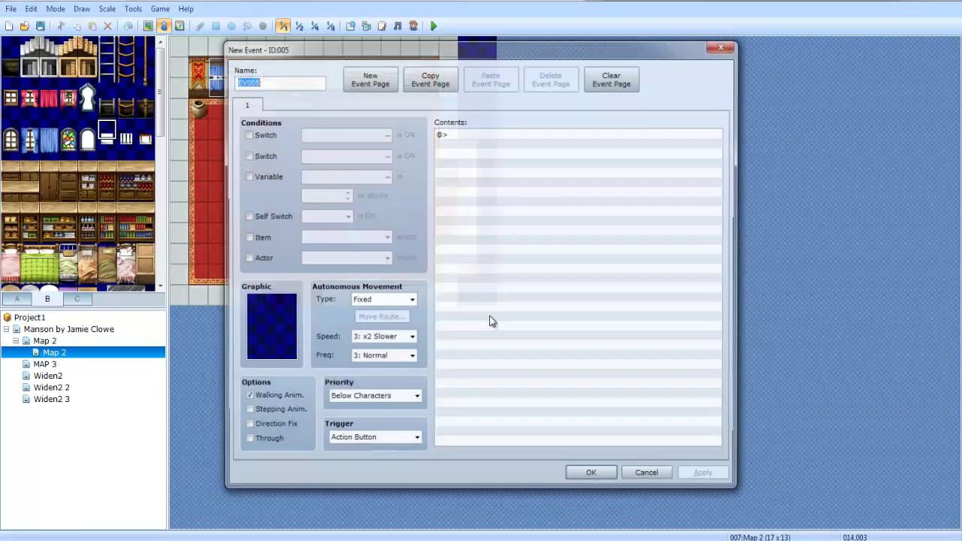
left_click(353, 441)
left_click(353, 492)
Add a Control Switches command turning 0002:battle ON to the new event and save the event.
double_click(469, 340)
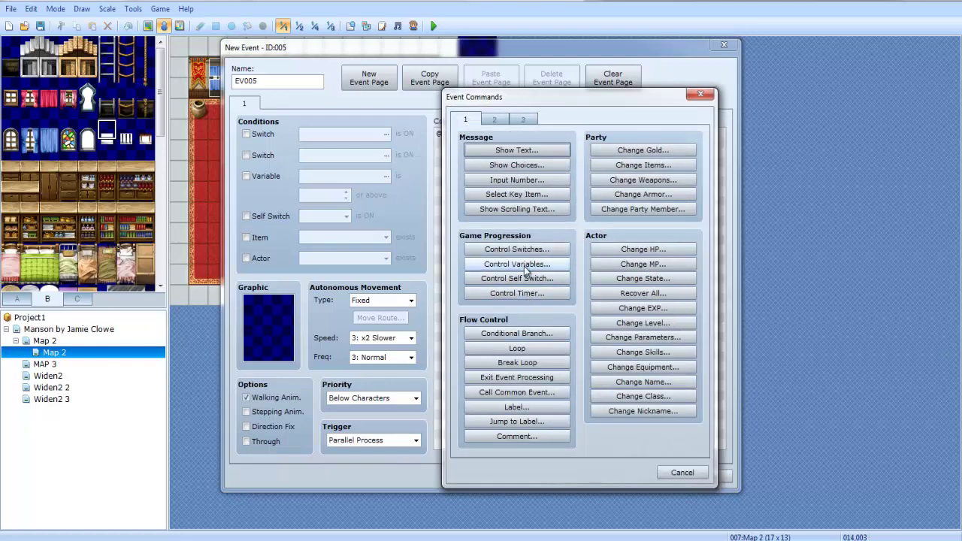
left_click(527, 252)
left_click(563, 258)
left_click(601, 192)
double_click(601, 192)
left_click(583, 345)
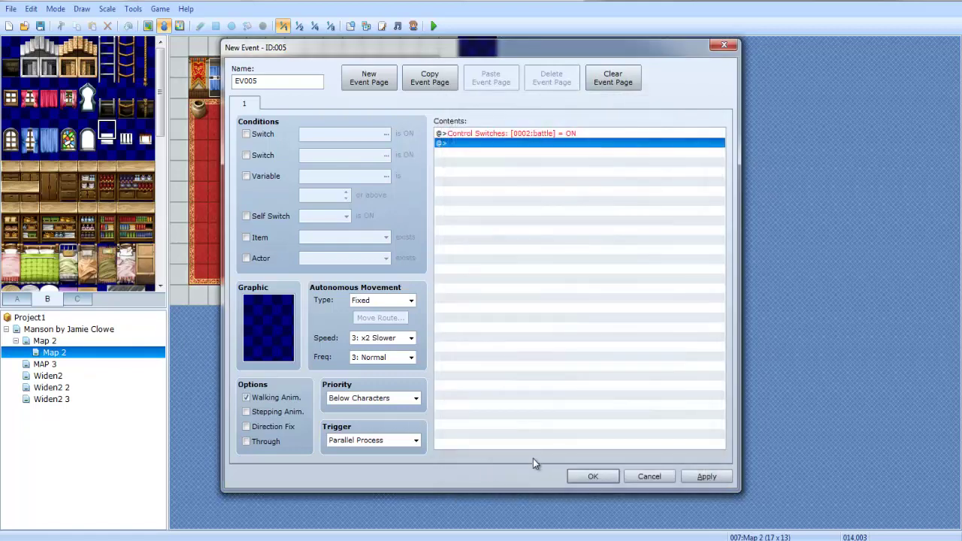
key("Return")
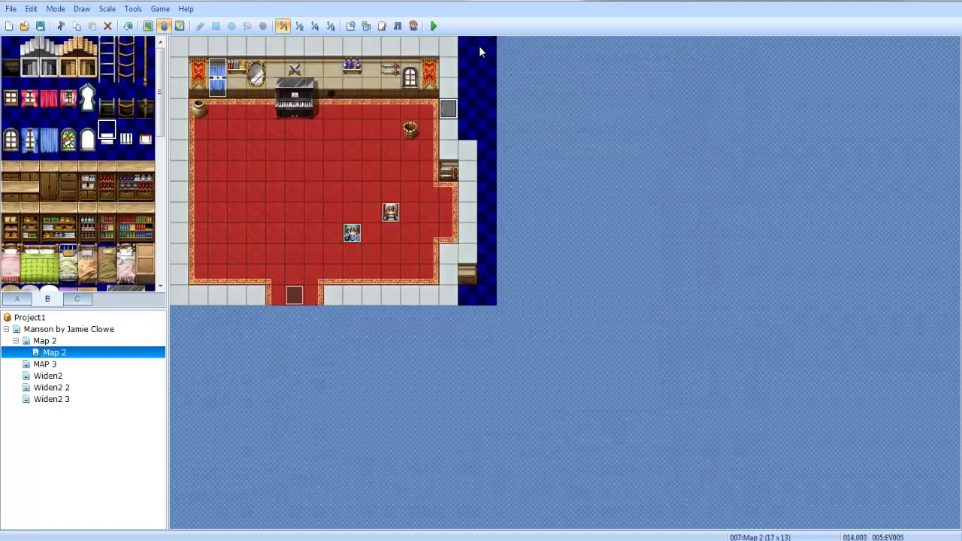
Playtest the map, walking the character around the chasing event to check the HP picture, and close the game.
left_click(433, 25)
left_click(425, 301)
key("Return")
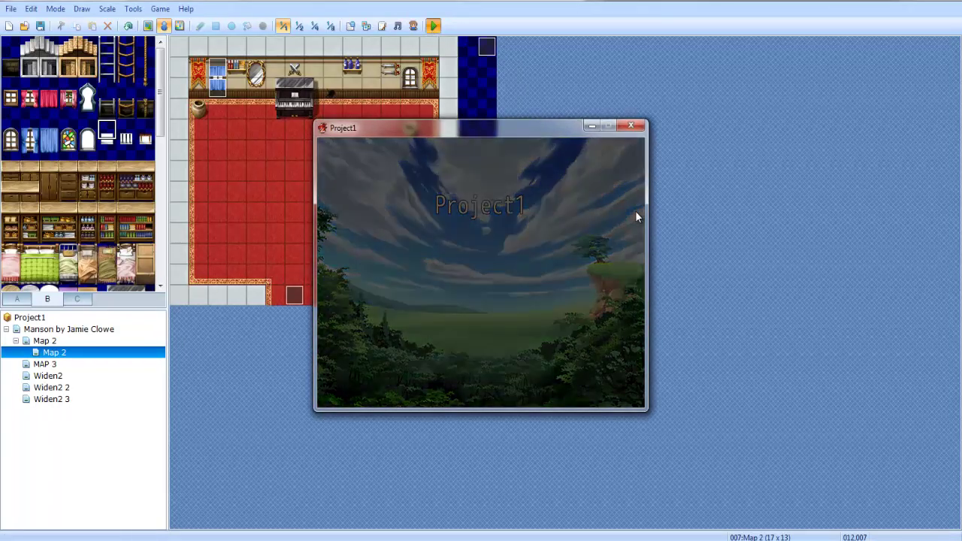
key("Left")
key("Left")
key("Left")
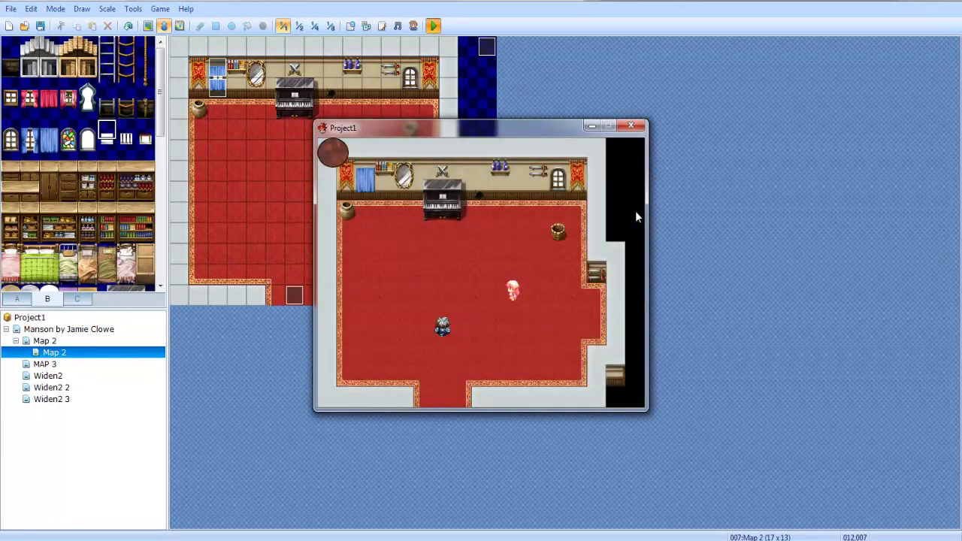
key("Up")
key("Up")
key("Right")
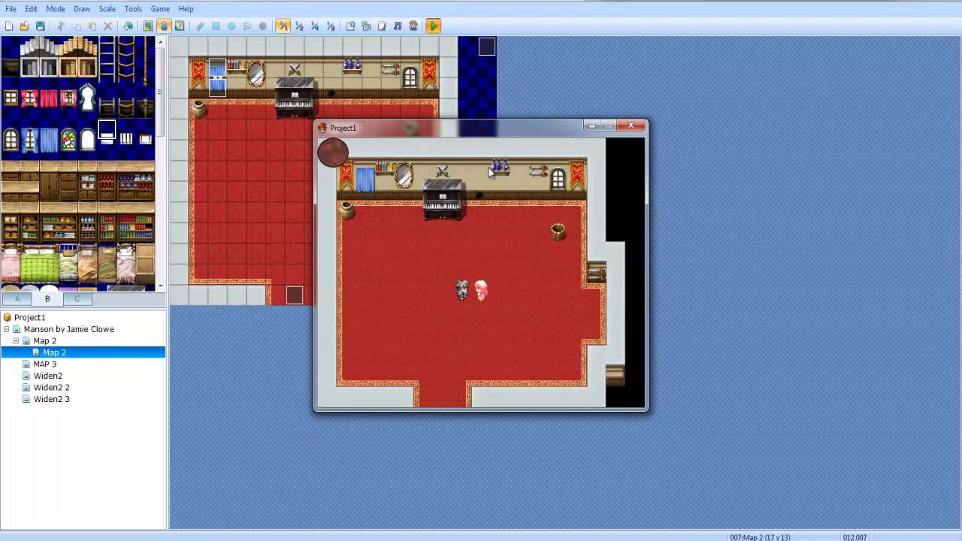
left_click(631, 127)
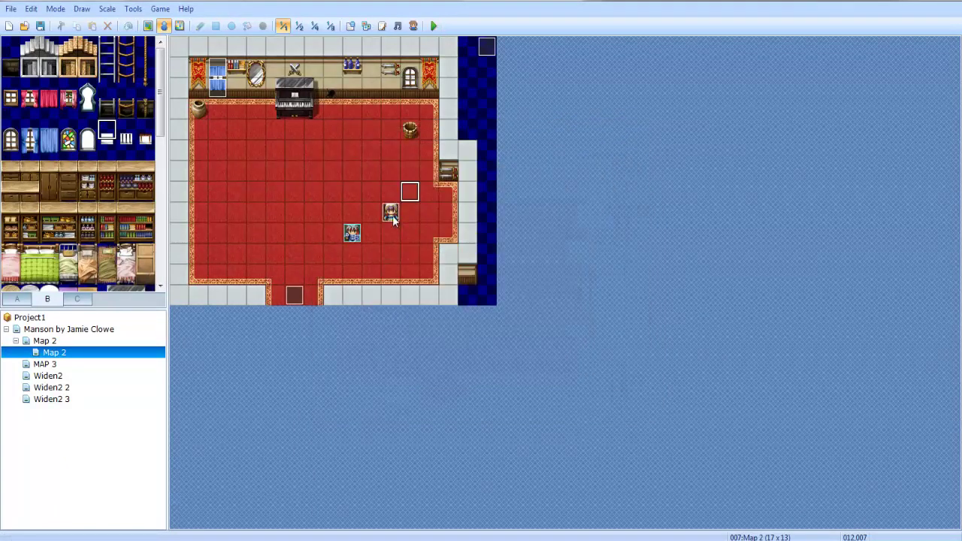
Change the trigger of the chasing character event EV004 to Event Touch.
double_click(391, 215)
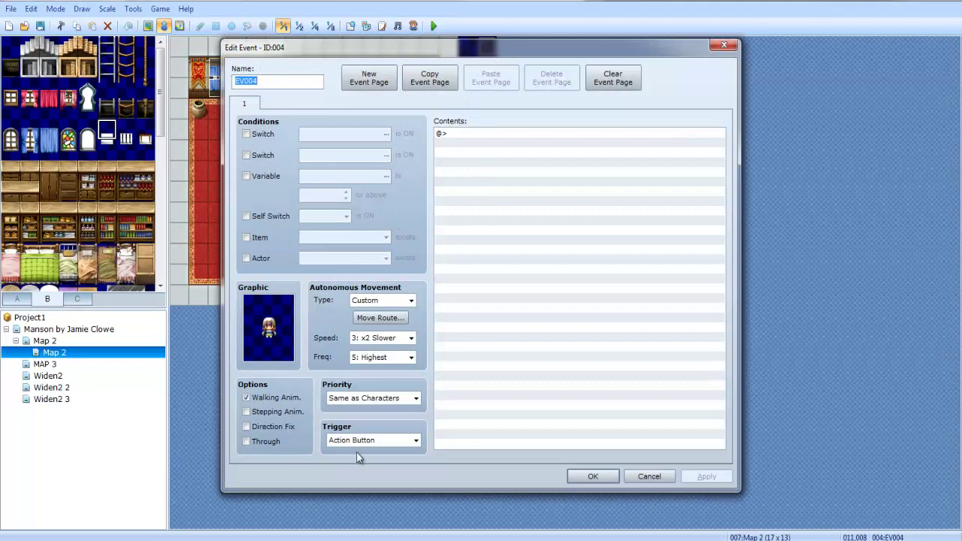
left_click(368, 440)
left_click(357, 478)
Audition sound effects and add a Play SE command to EV004 using Fog1 at 150% pitch.
double_click(528, 136)
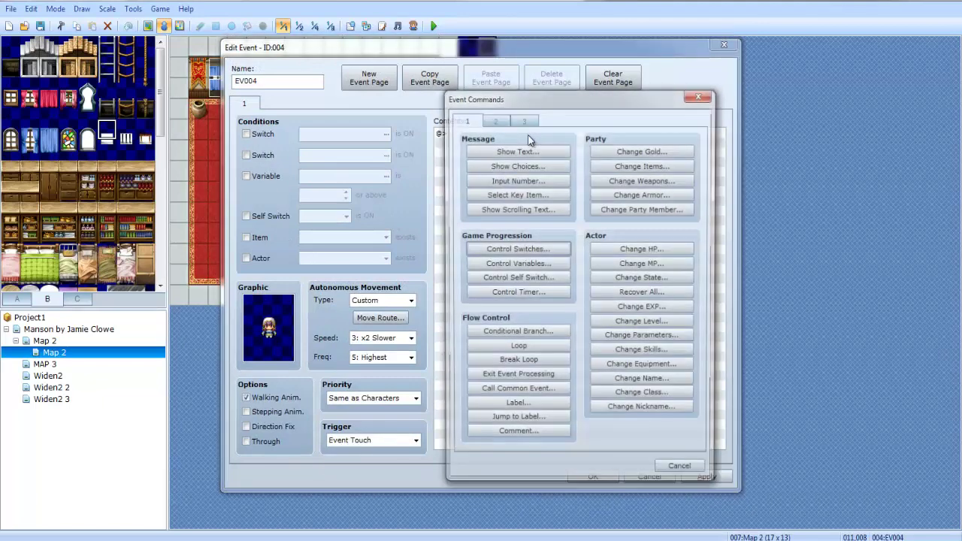
left_click(494, 120)
left_click(643, 407)
left_click(546, 263)
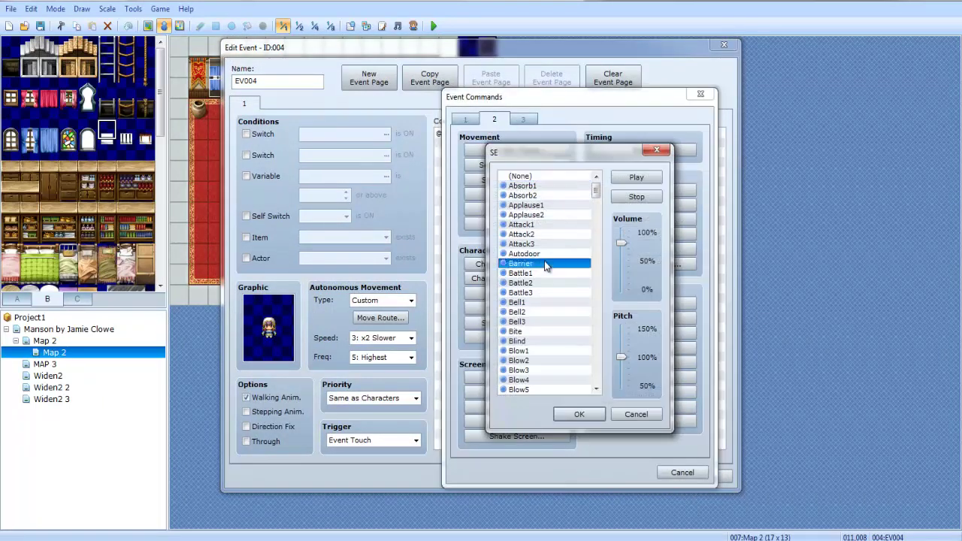
key("Down")
key("Down")
key("Down")
key("Down")
key("Down")
key("Down")
key("Down")
key("Down")
key("Down")
key("Down")
key("Down")
key("Down")
key("Down")
key("Down")
key("Down")
key("Down")
key("Down")
key("Down")
key("Down")
key("Down")
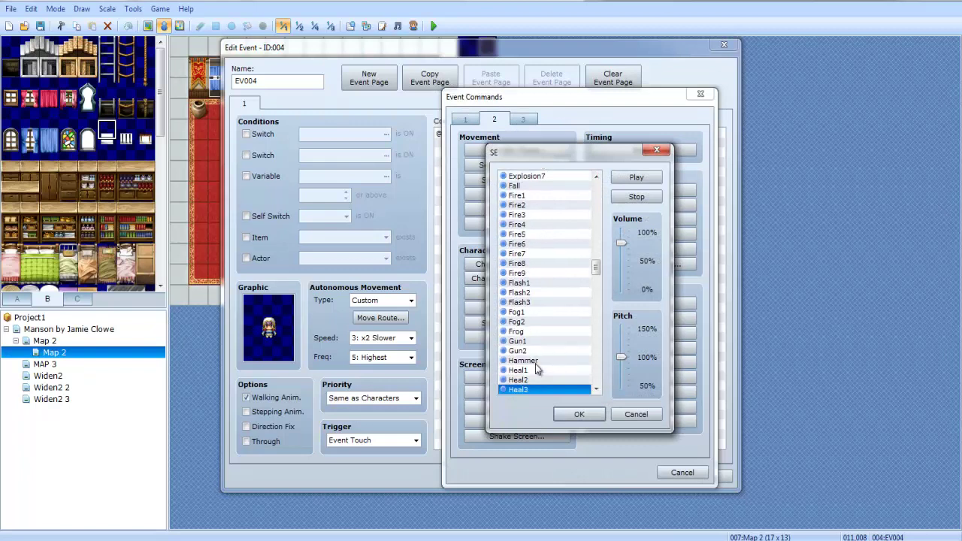
key("Down")
key("Down")
key("Up")
key("Up")
key("Up")
key("Up")
key("Up")
key("Down")
key("Down")
key("Down")
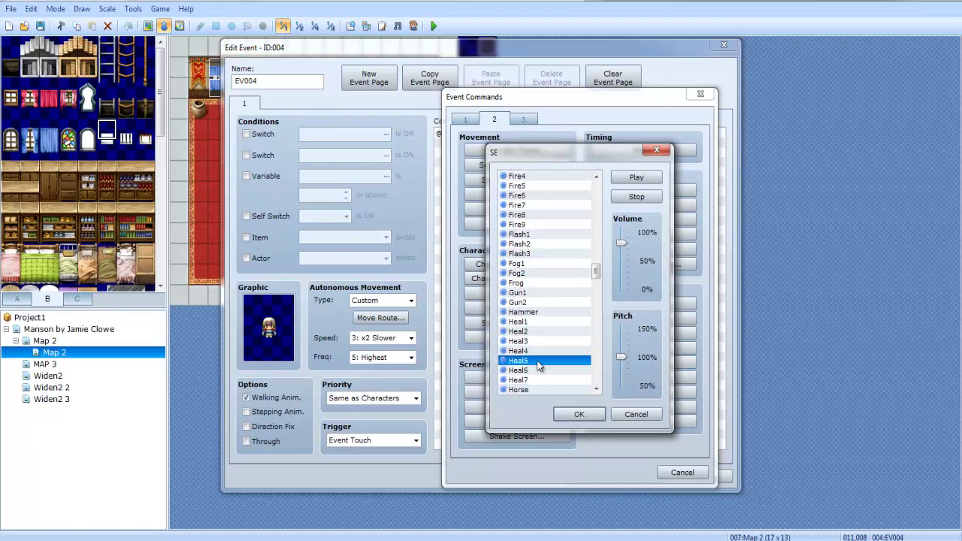
left_click(526, 389)
left_click(547, 223)
scroll(535, 270, "up", 3)
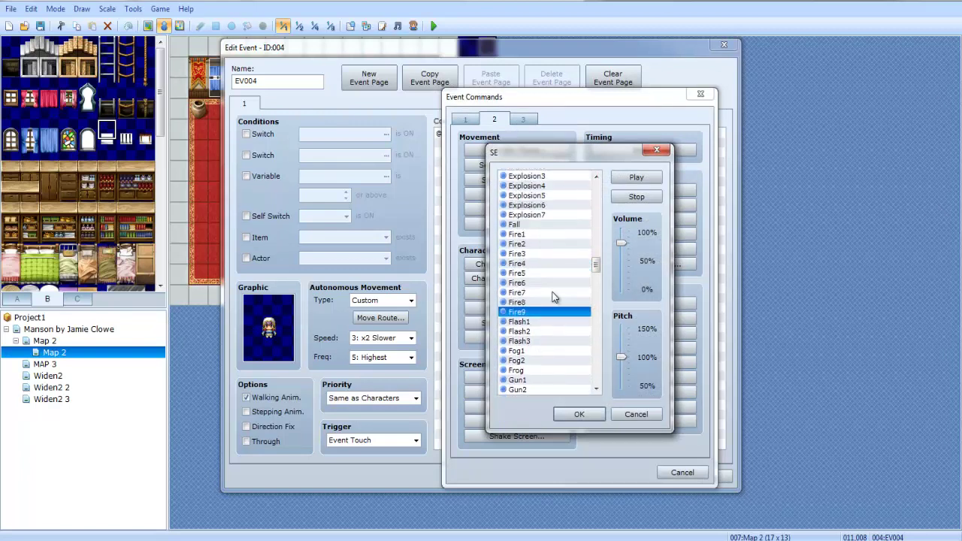
left_click(526, 244)
left_click(523, 236)
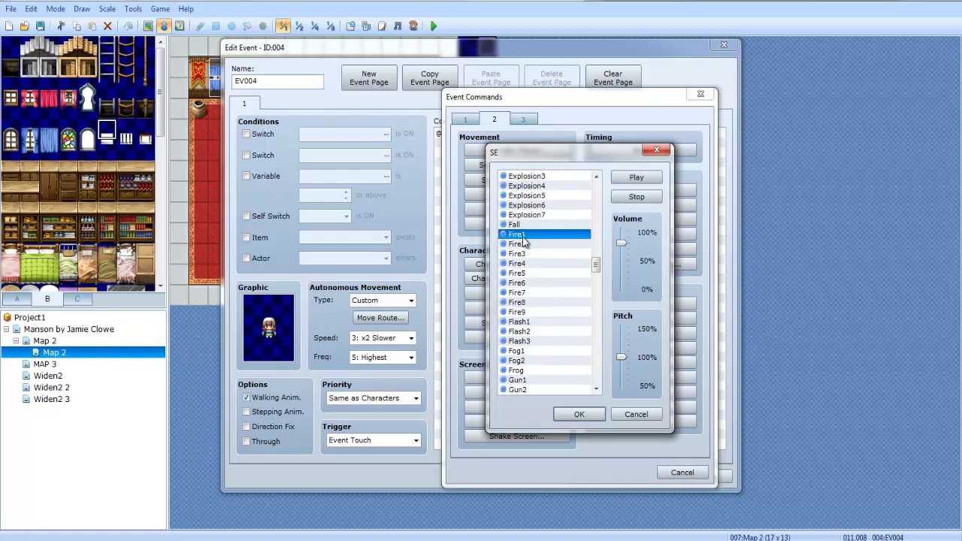
left_click(530, 321)
left_click(530, 360)
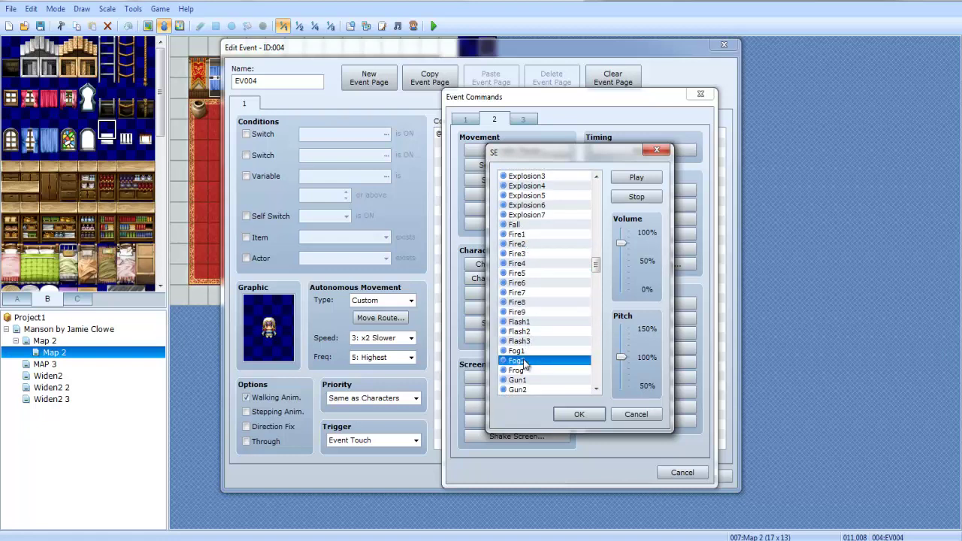
left_click(529, 351)
left_click(532, 371)
left_click(530, 351)
left_click(633, 181)
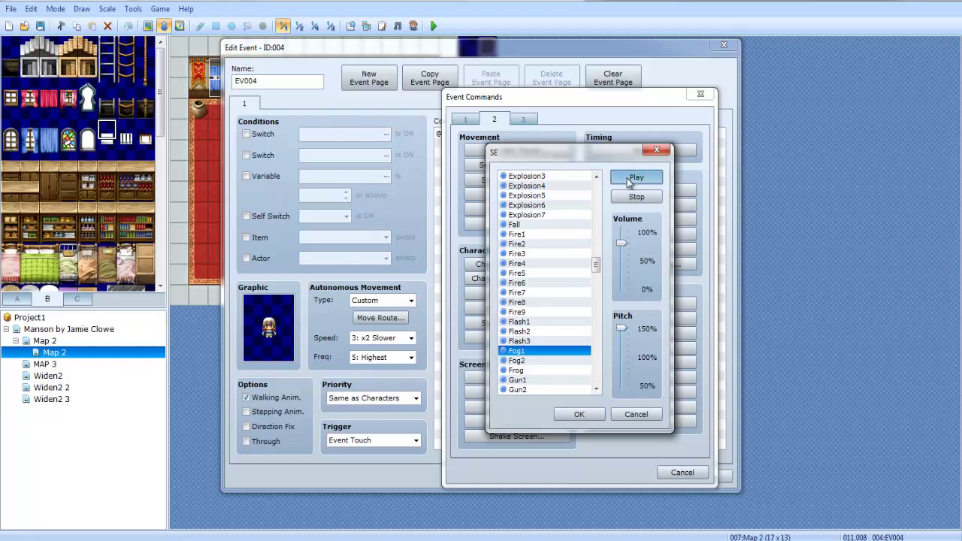
left_click(579, 414)
Add a Control Variables command that subtracts a constant 1 from 0001:HP in EV004 and save the event.
double_click(496, 229)
left_click(466, 120)
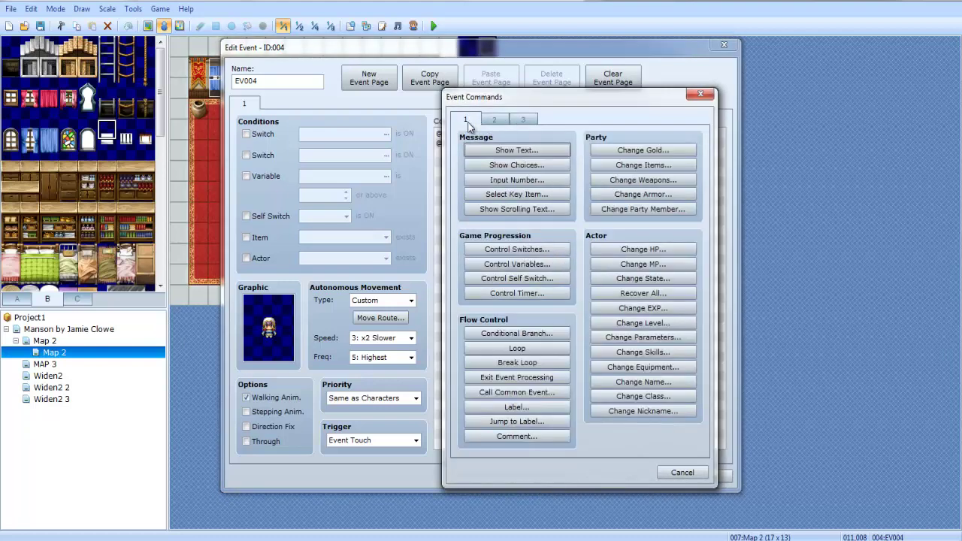
left_click(539, 263)
left_click(595, 198)
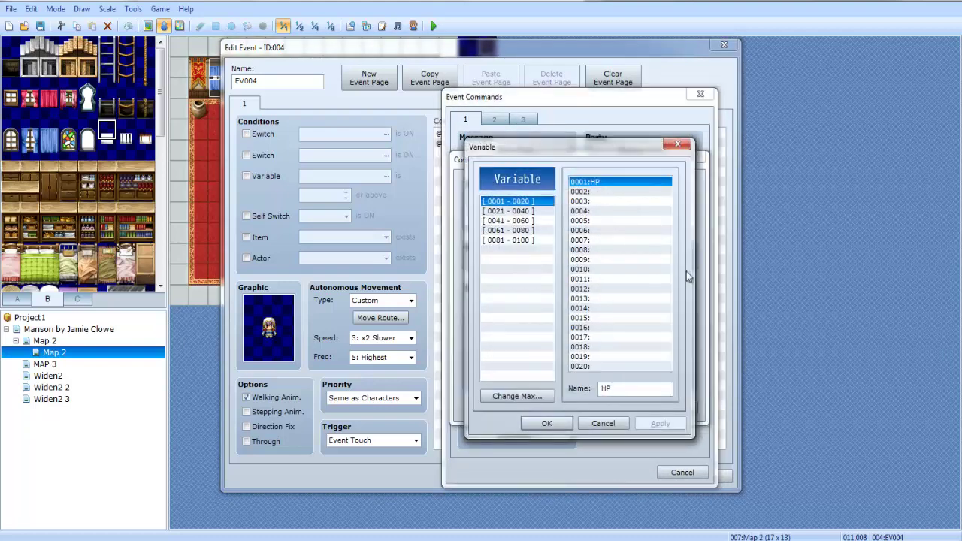
left_click(603, 423)
left_click(549, 259)
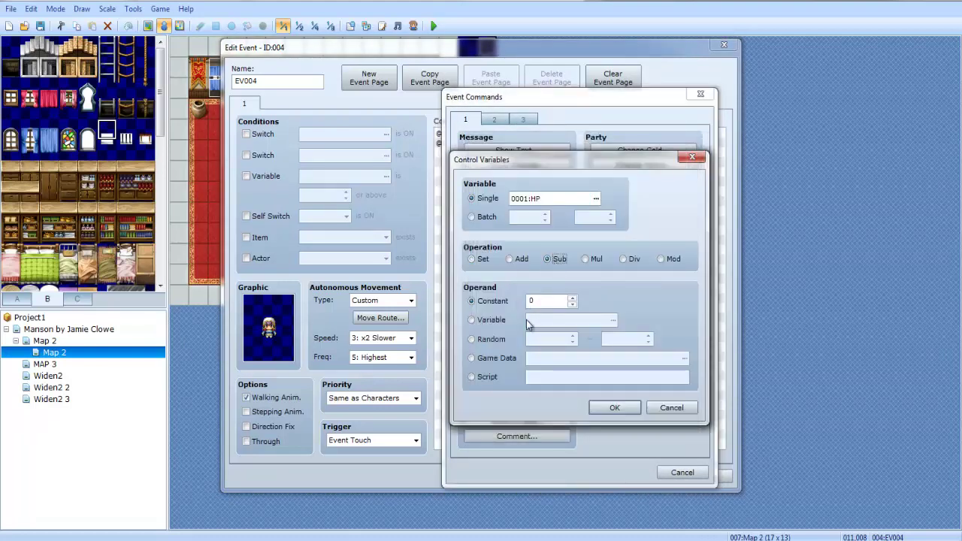
double_click(539, 300)
type("1")
left_click(610, 407)
left_click(612, 474)
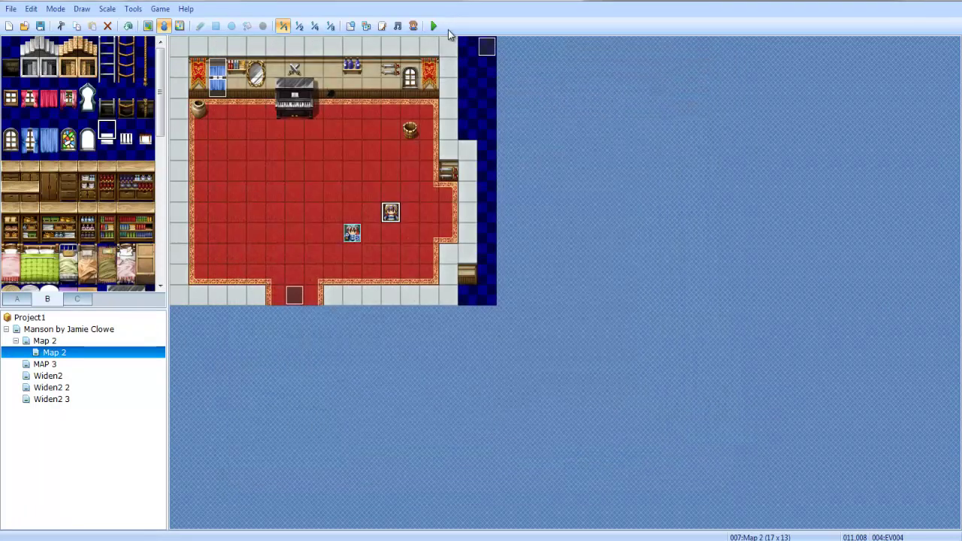
Save the project, playtest a new game to check the chasing event's touch effect, and close the game.
left_click(433, 25)
left_click(425, 296)
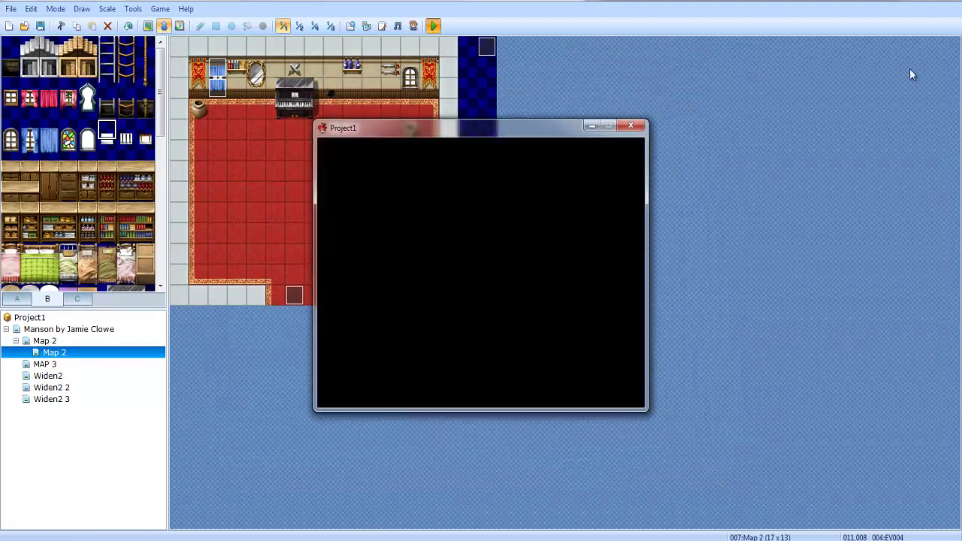
key("Return")
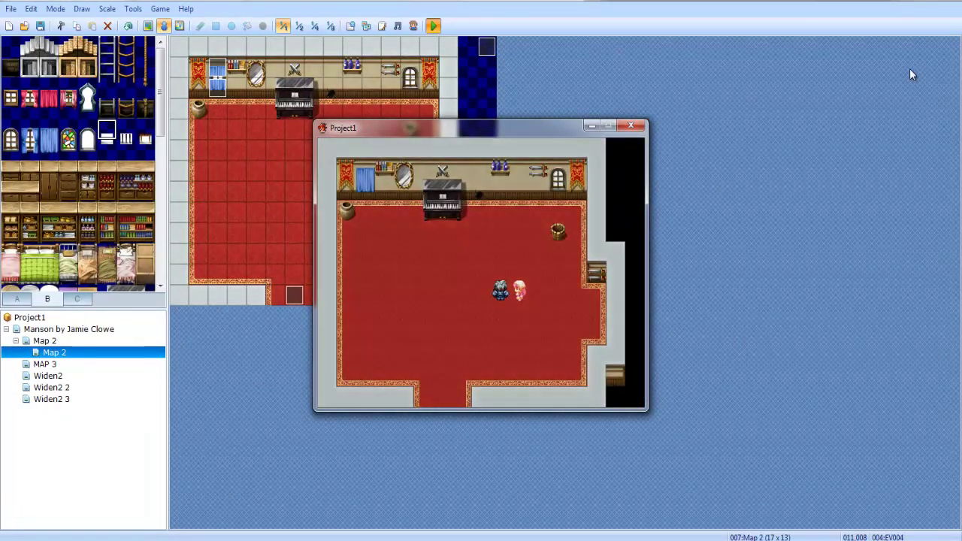
left_click(631, 125)
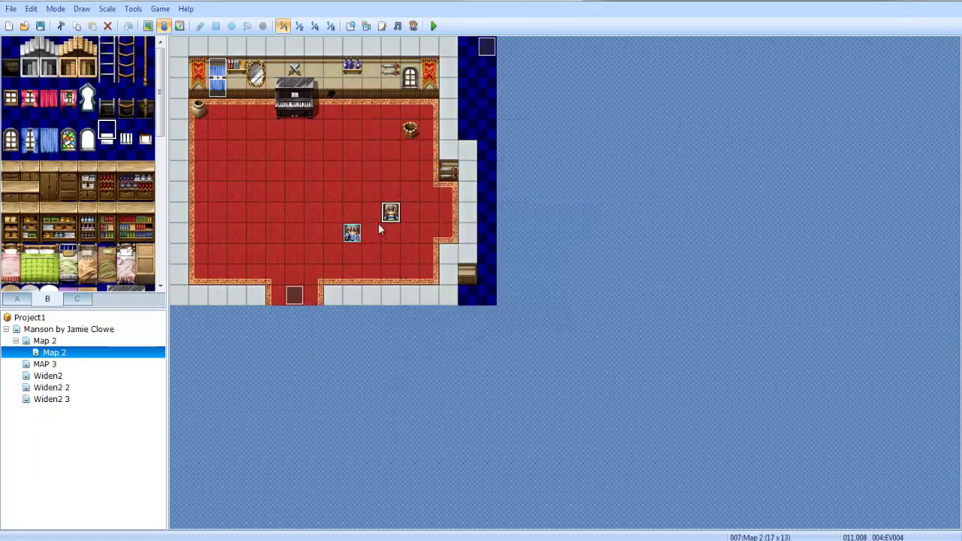
Add a Set Move Route command to EV004 for this event with a 30-frame wait and Wait for Completion, and save the event.
double_click(388, 216)
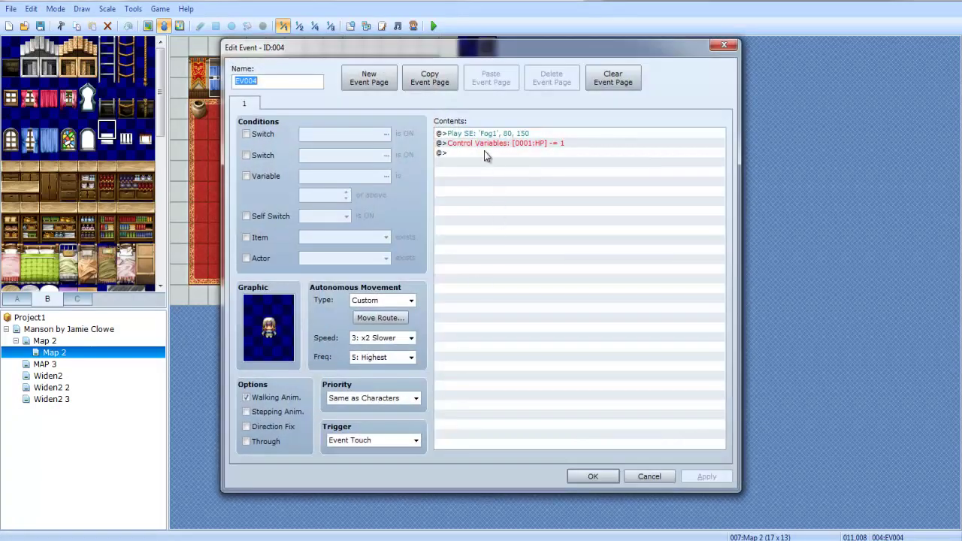
double_click(484, 154)
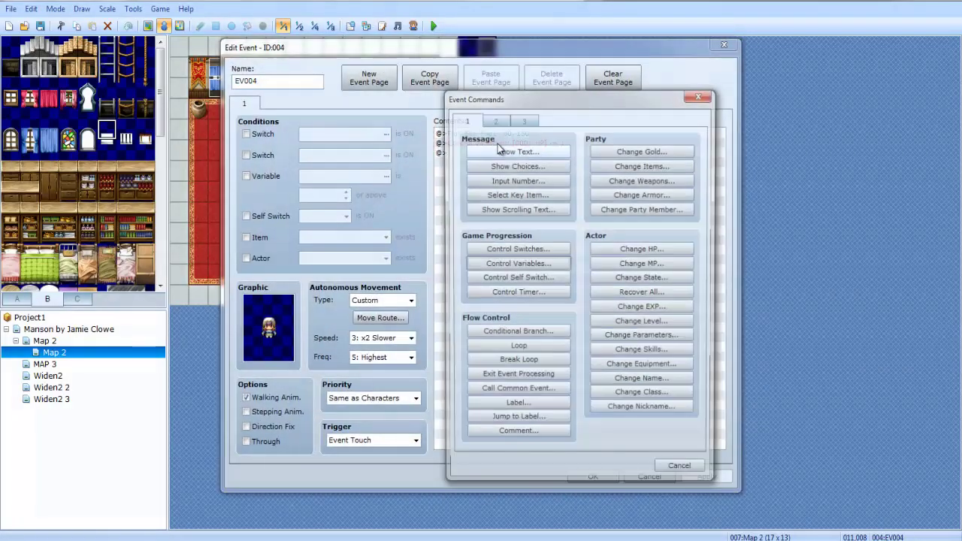
left_click(494, 119)
left_click(516, 209)
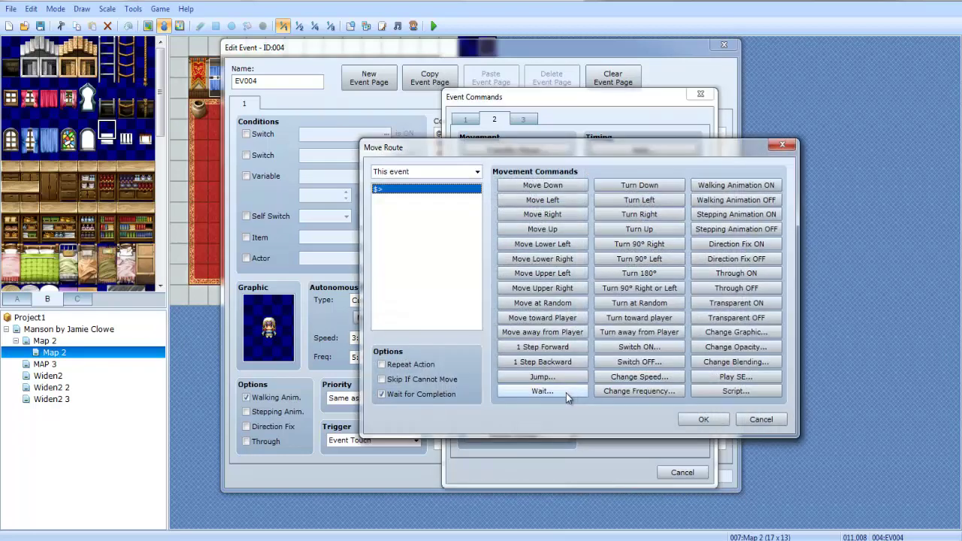
left_click(508, 392)
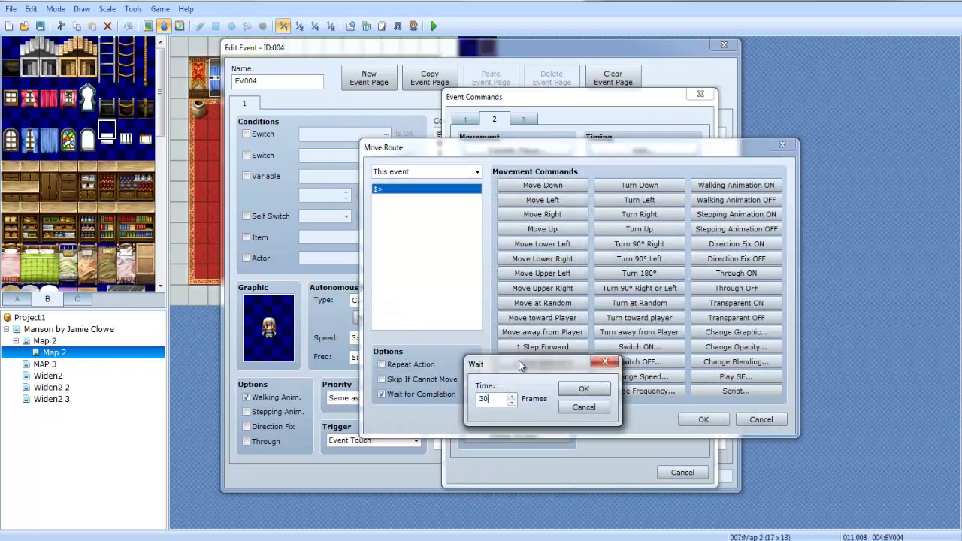
key("Return")
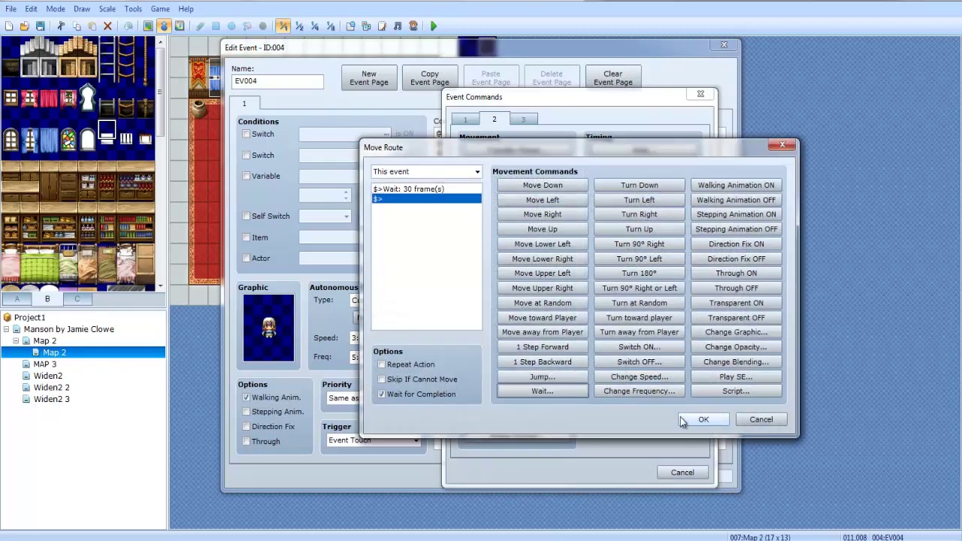
left_click(702, 419)
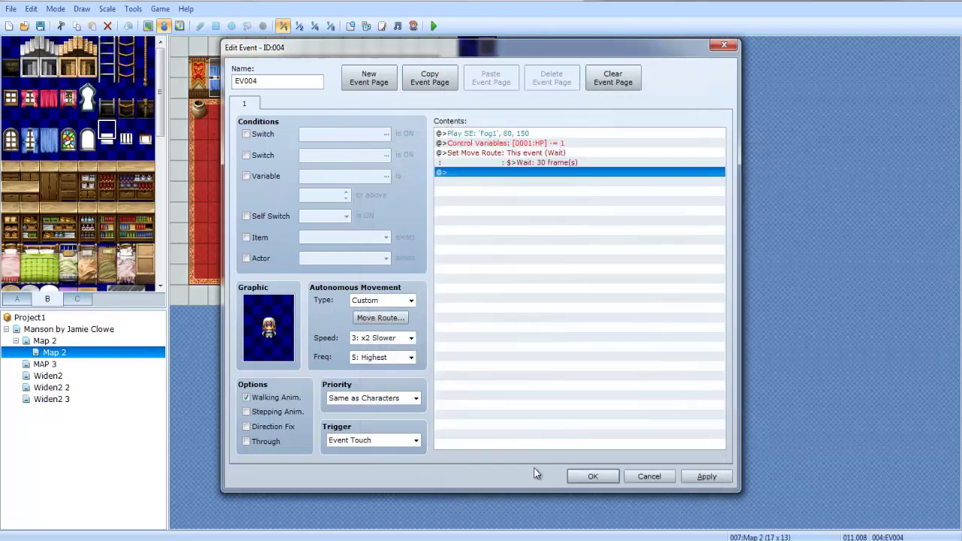
left_click(593, 474)
Save the project and playtest the map, walking the character away from the chaser to check the touch damage, and close the game.
left_click(434, 26)
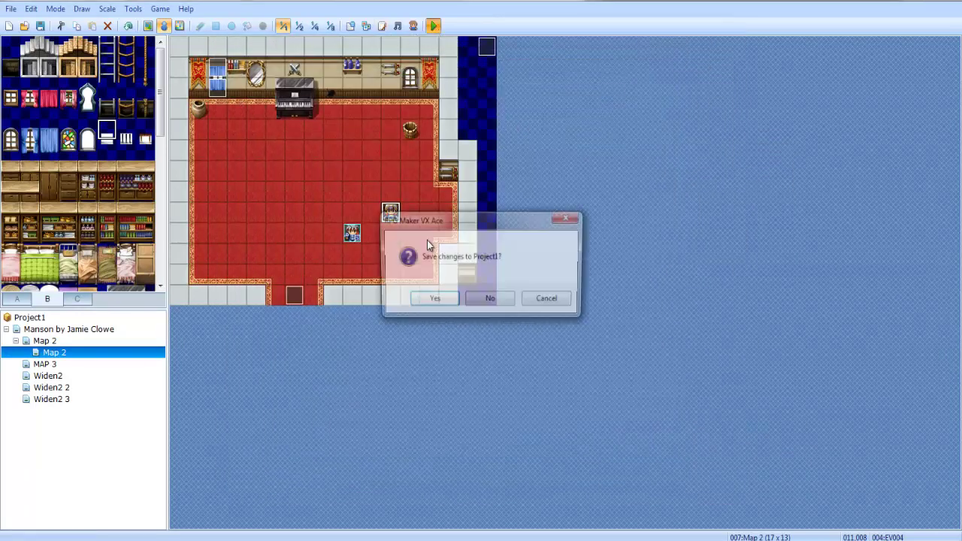
left_click(427, 301)
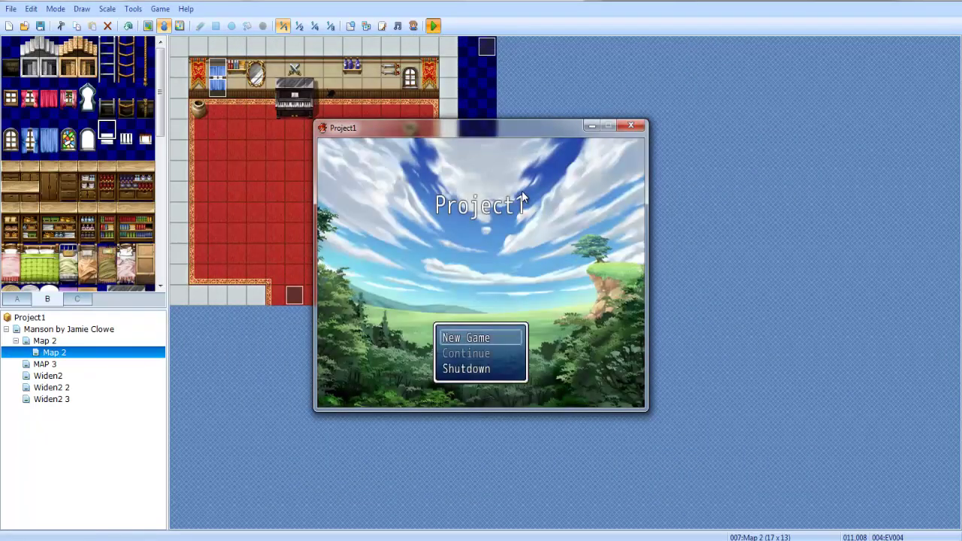
key("Return")
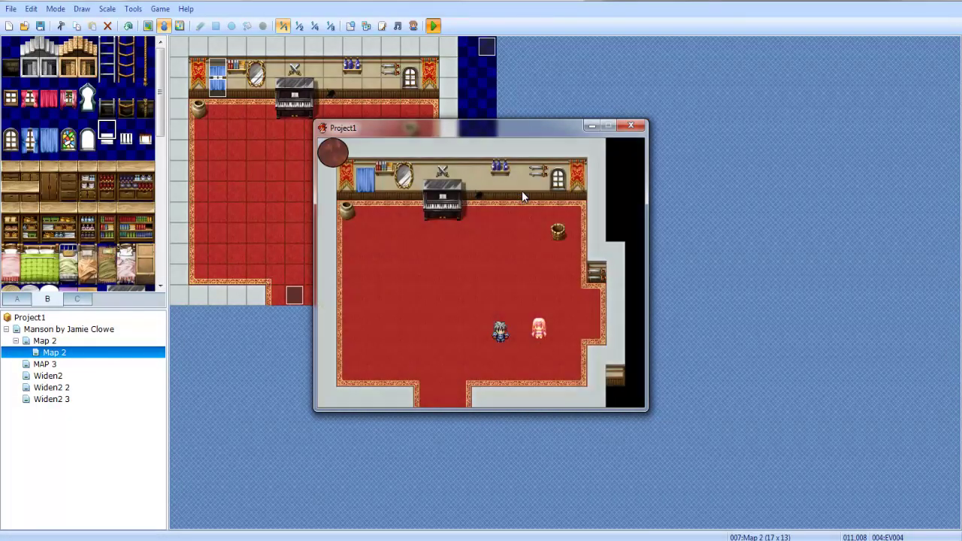
key("Left")
key("Left")
key("Left")
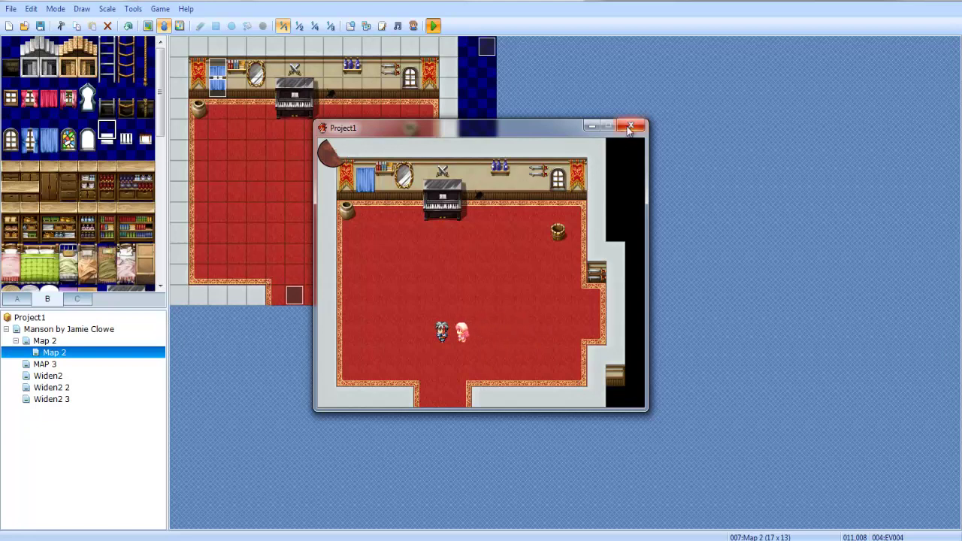
key("Up")
key("Up")
key("Up")
key("Down")
key("Down")
key("Down")
left_click(629, 128)
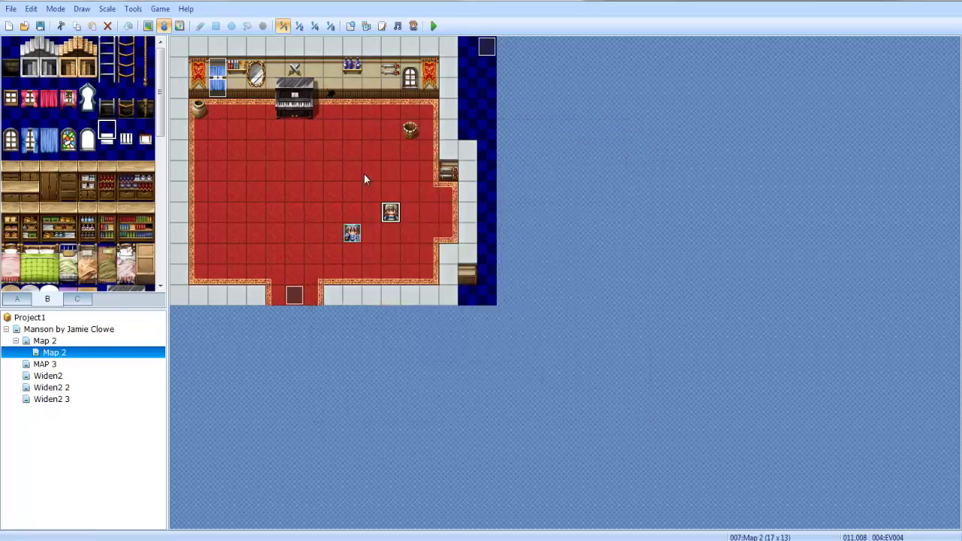
Set the wait in EV004's existing move route to 15 frames and turn off Wait for Completion.
double_click(390, 213)
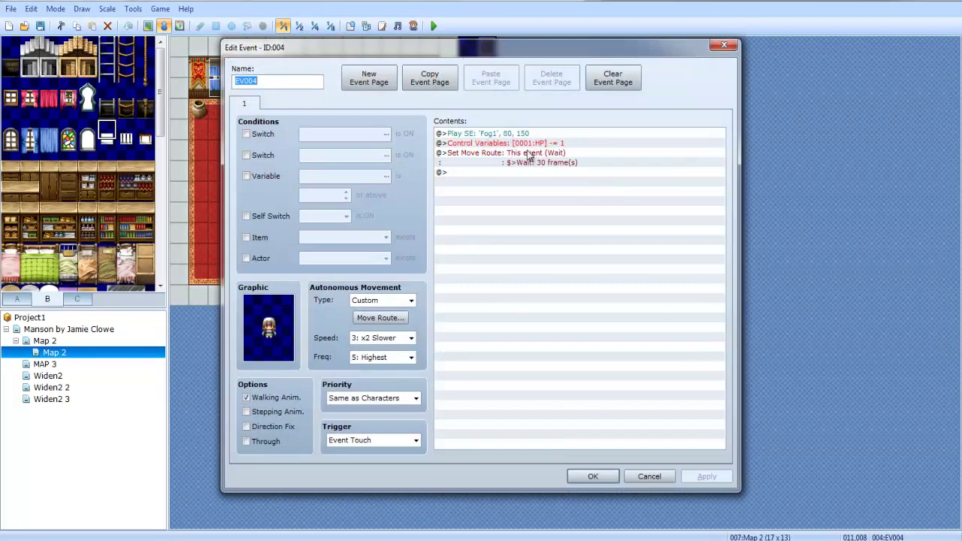
double_click(518, 152)
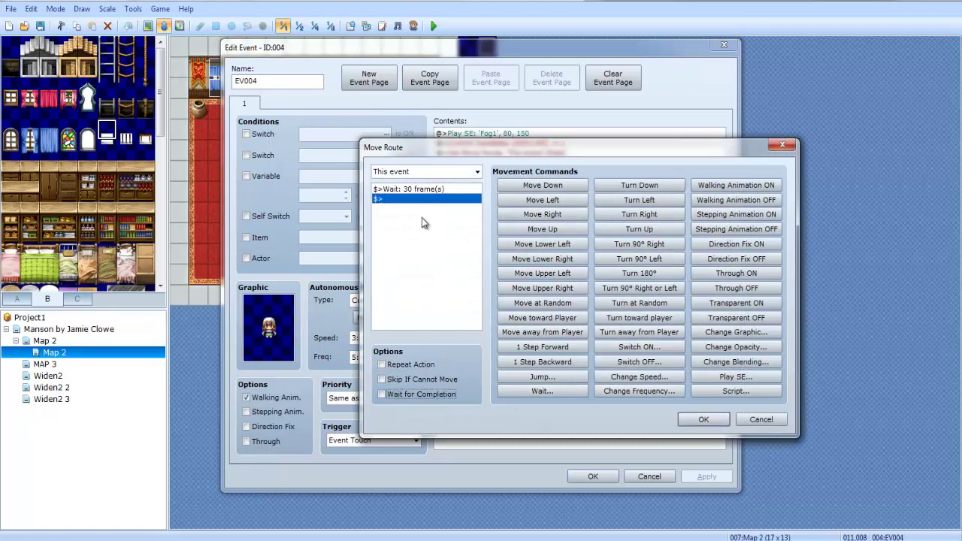
left_click(418, 189)
left_click(407, 394)
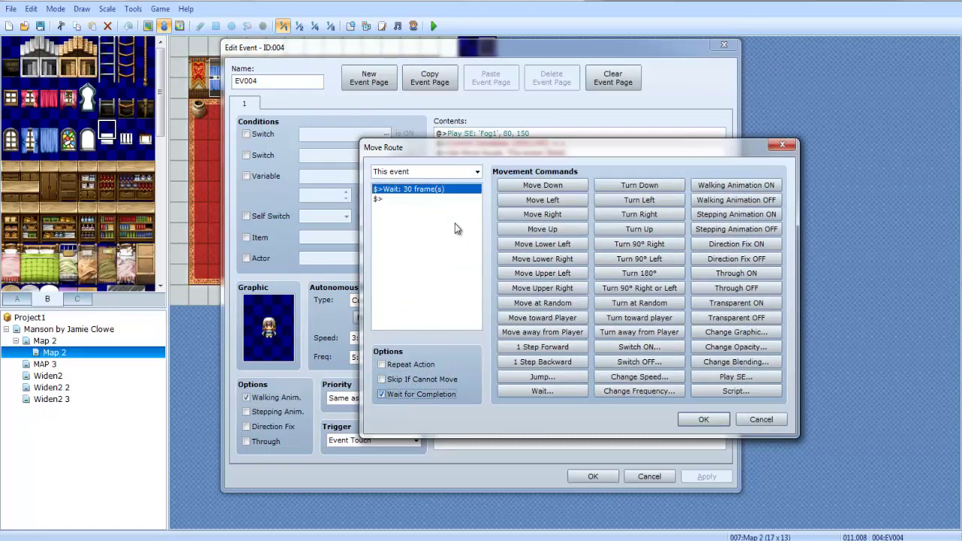
double_click(426, 190)
type("15")
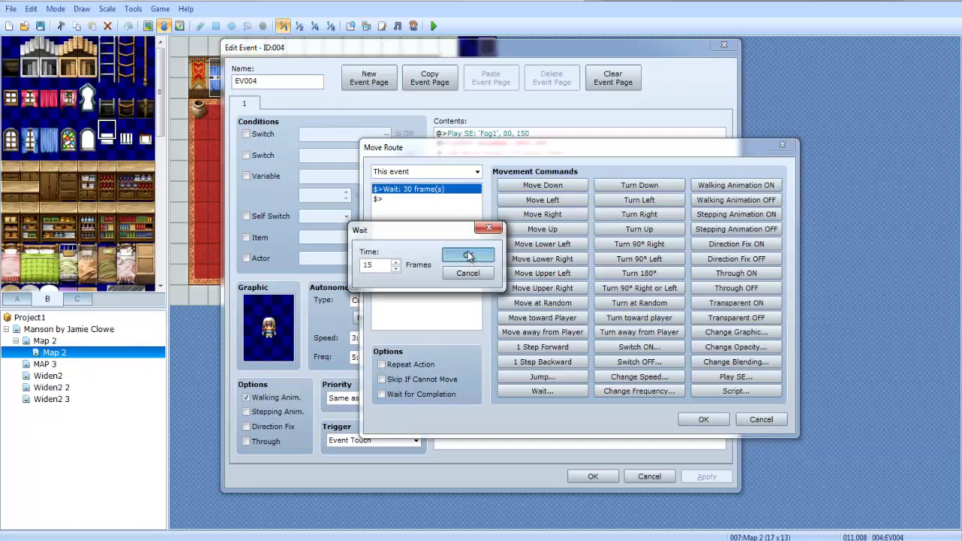
key("Return")
left_click(703, 419)
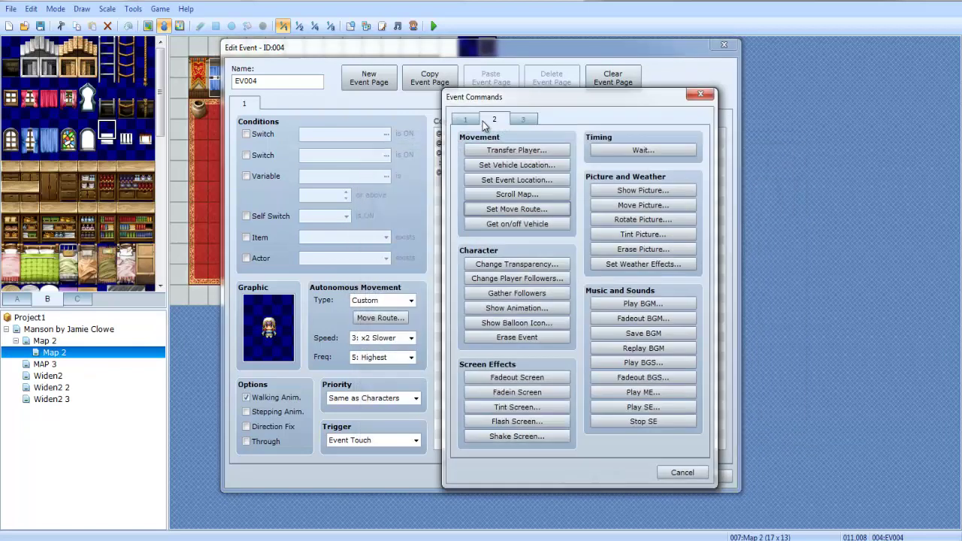
Add a second move route for this event with a 15-frame wait and no Wait for Completion, and save EV004.
left_click(517, 208)
left_click(542, 391)
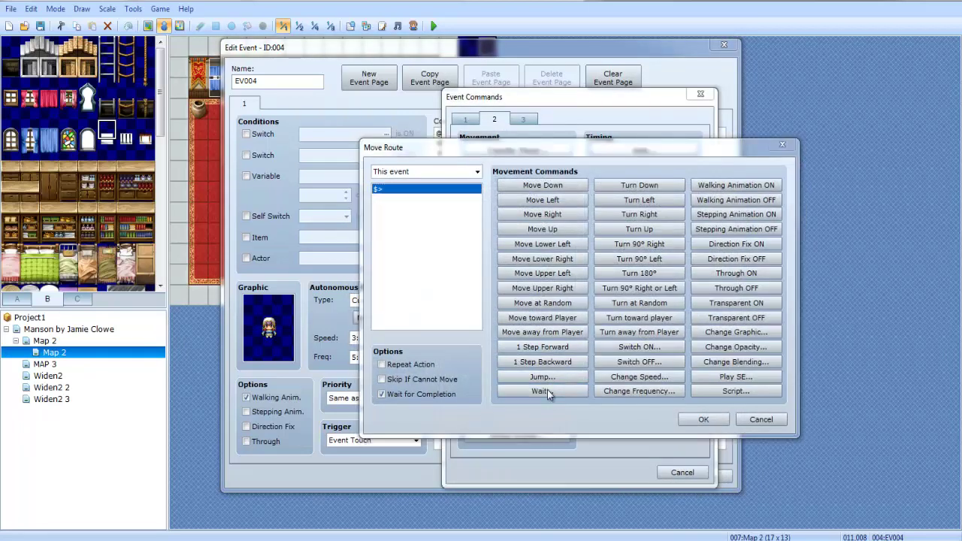
left_click(582, 388)
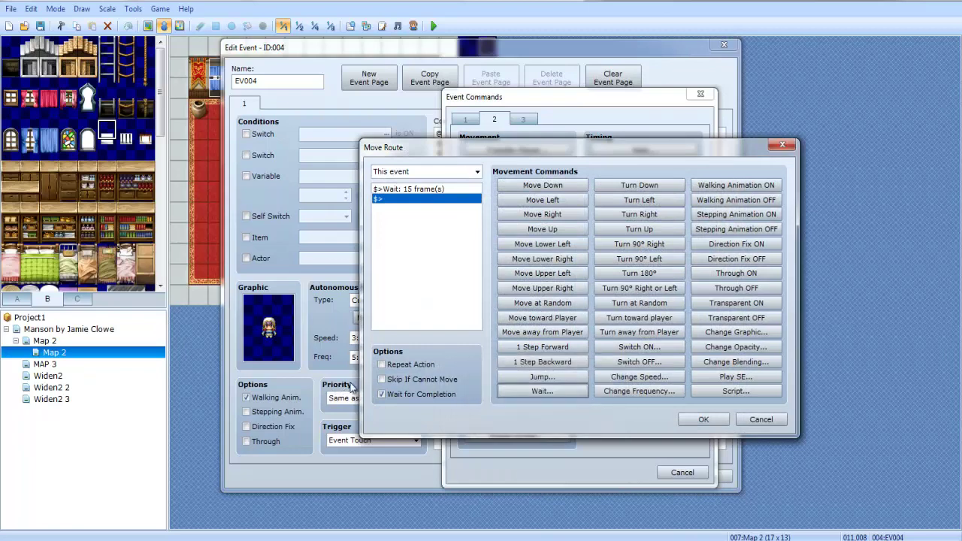
left_click(703, 419)
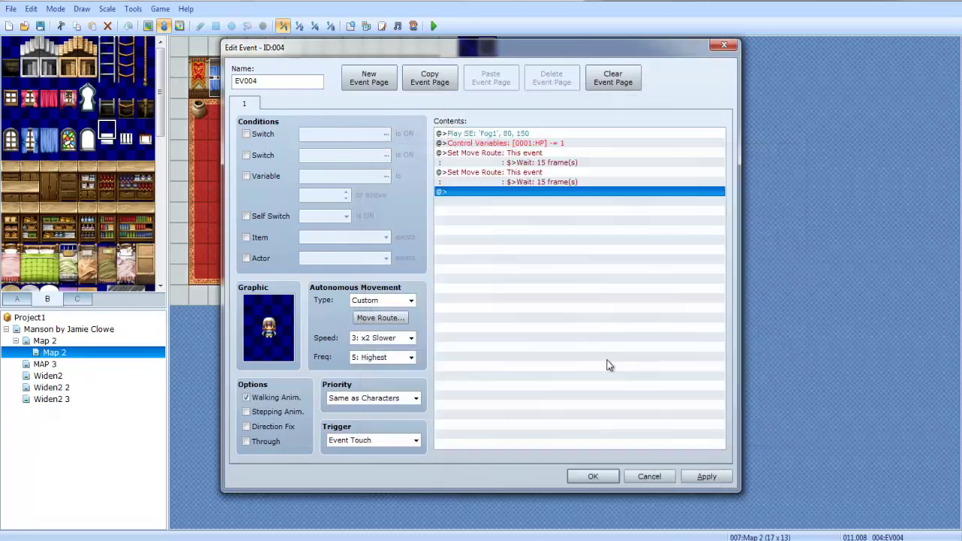
left_click(590, 478)
Save the project and playtest the chase, moving the character around until Game Over, and close the game.
left_click(433, 25)
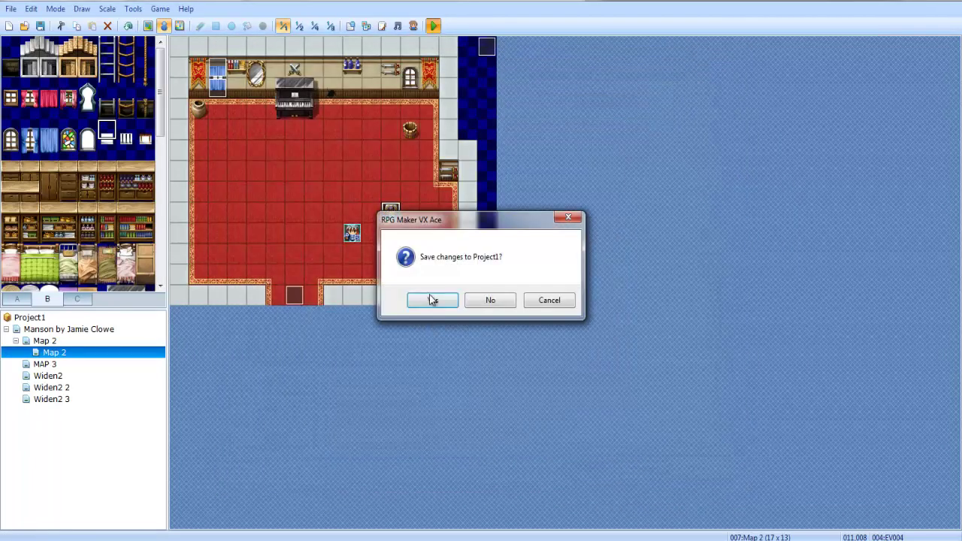
left_click(433, 298)
key("Return")
key("Up")
key("Left")
key("Right")
key("Left")
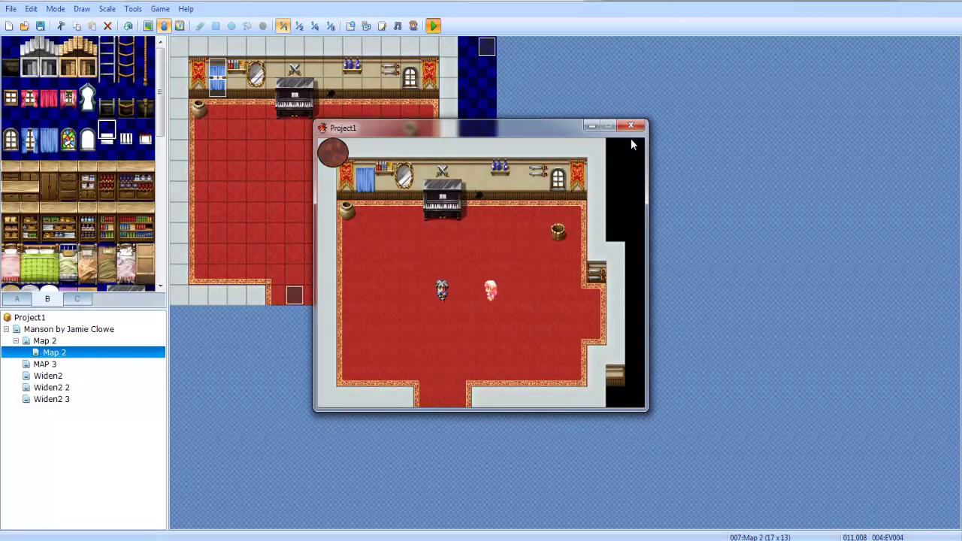
key("Right")
key("Down")
key("Up")
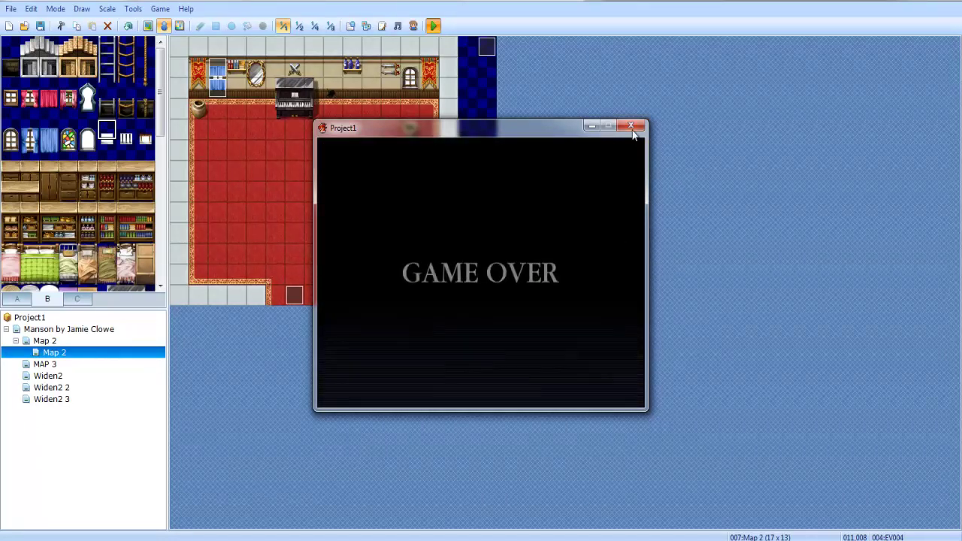
left_click(630, 126)
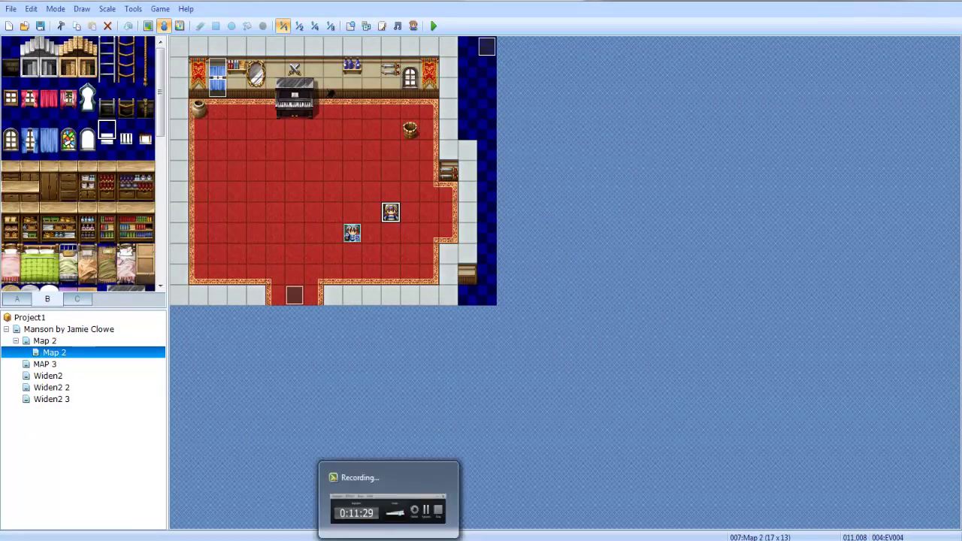
left_click(420, 529)
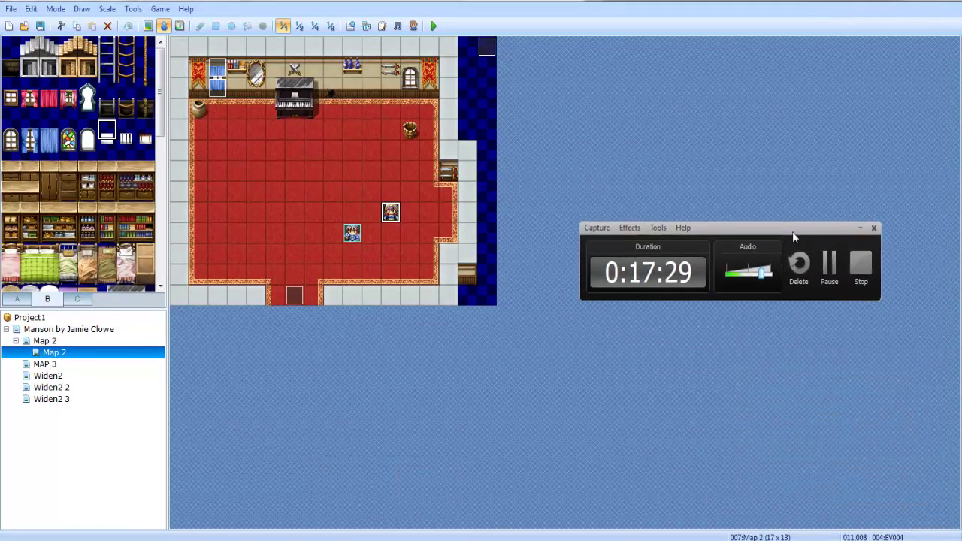